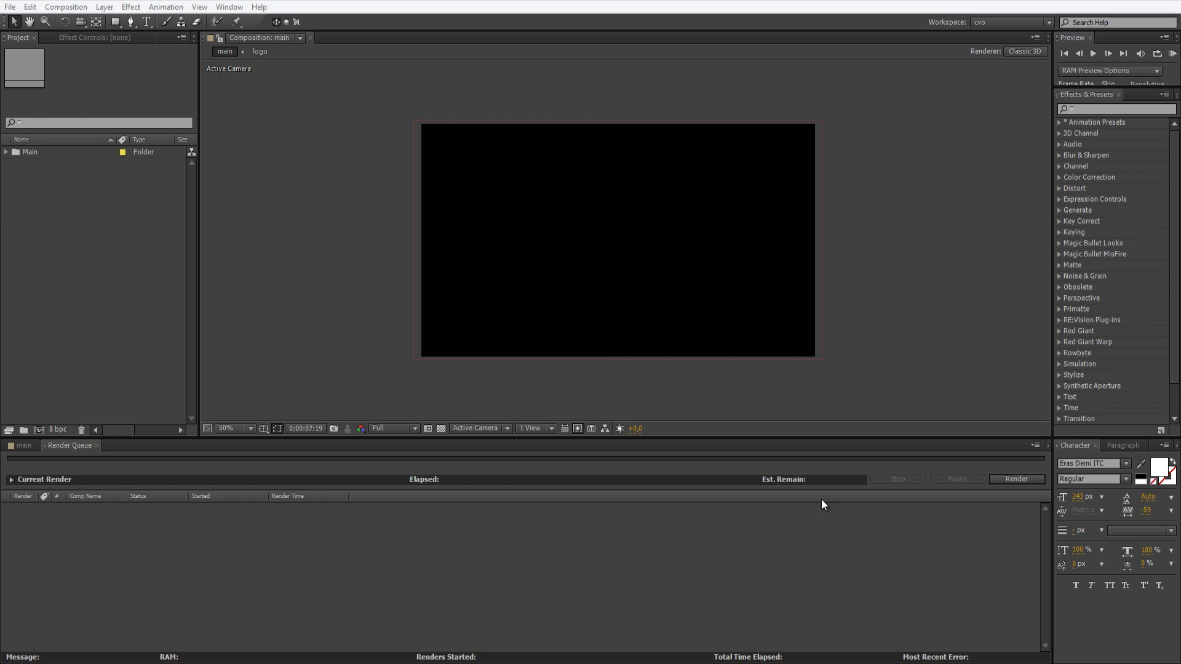
Step: Open Composition Settings for a new comp, preset HDV/HDTV 720 25 at 1280×720
click(822, 500)
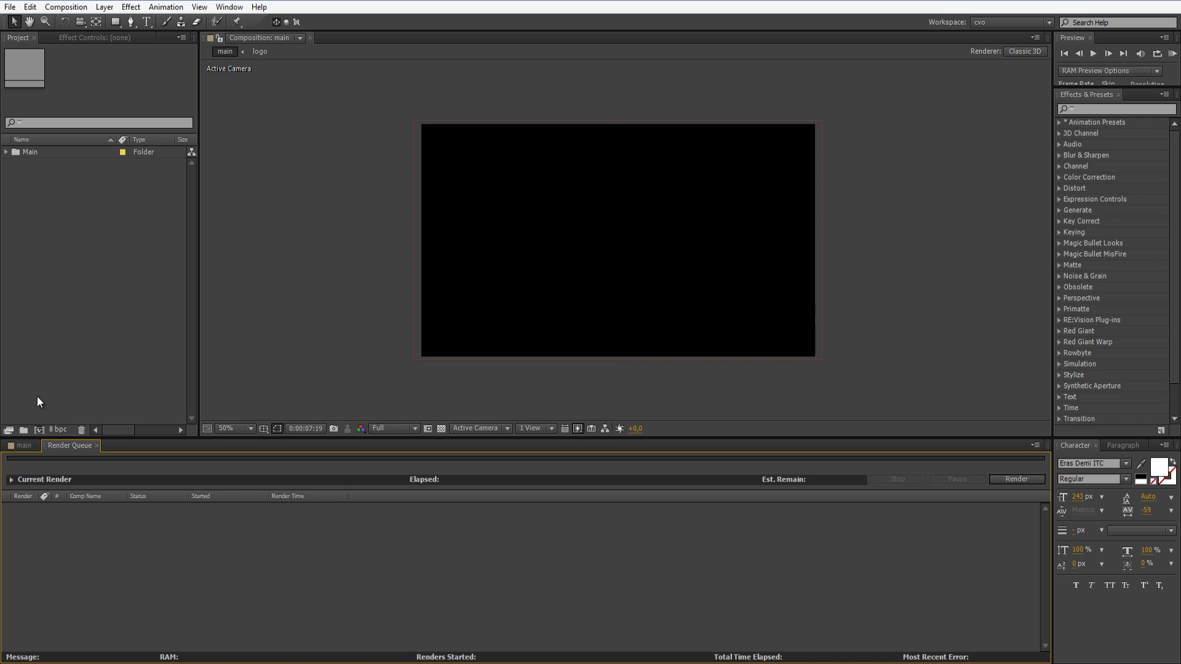
click(42, 429)
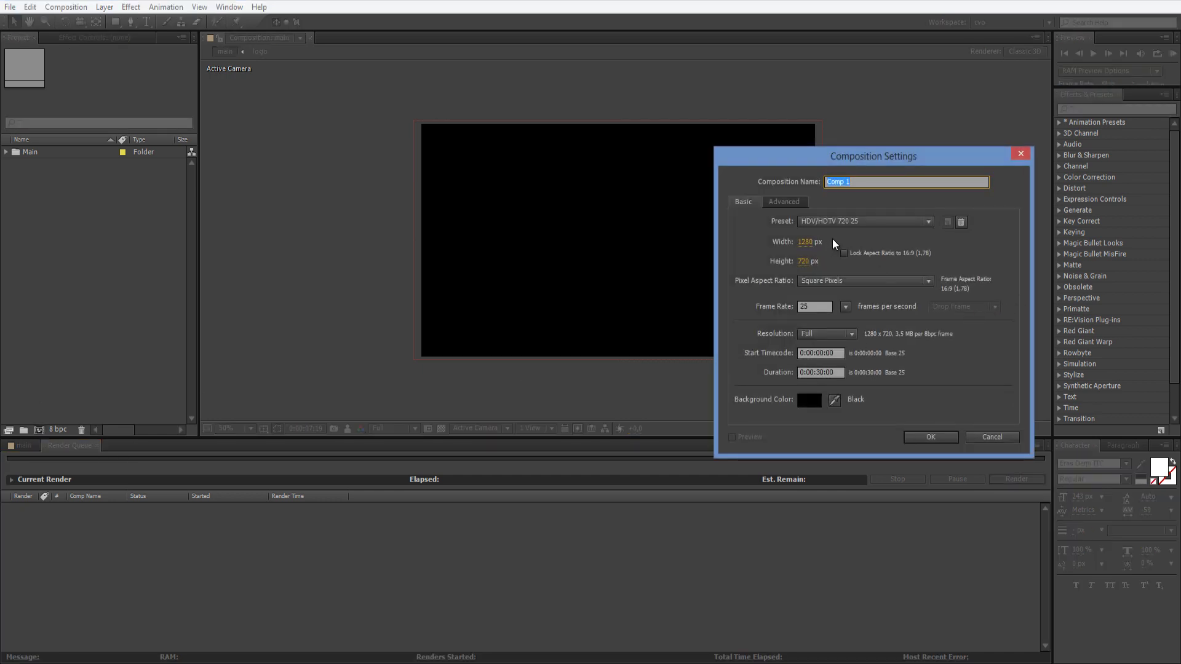
Step: Create a 30 fps comp named Main, then begin another new comp named Logo/Text
click(845, 306)
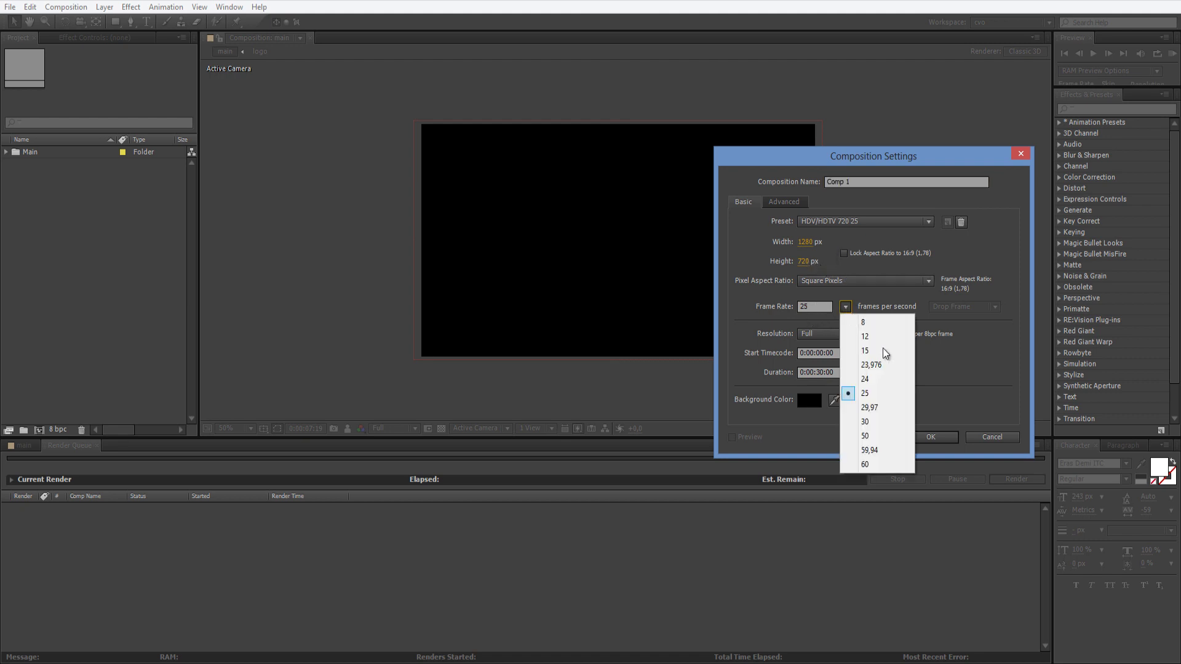
click(886, 422)
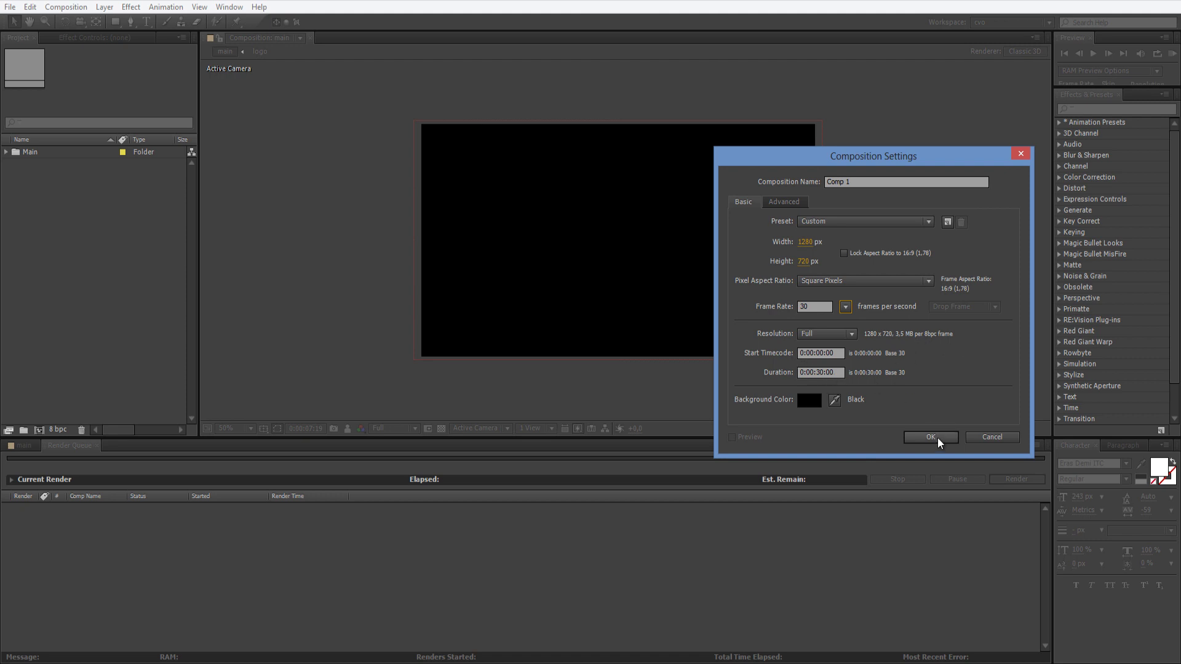
click(874, 186)
text(Main)
key(Return)
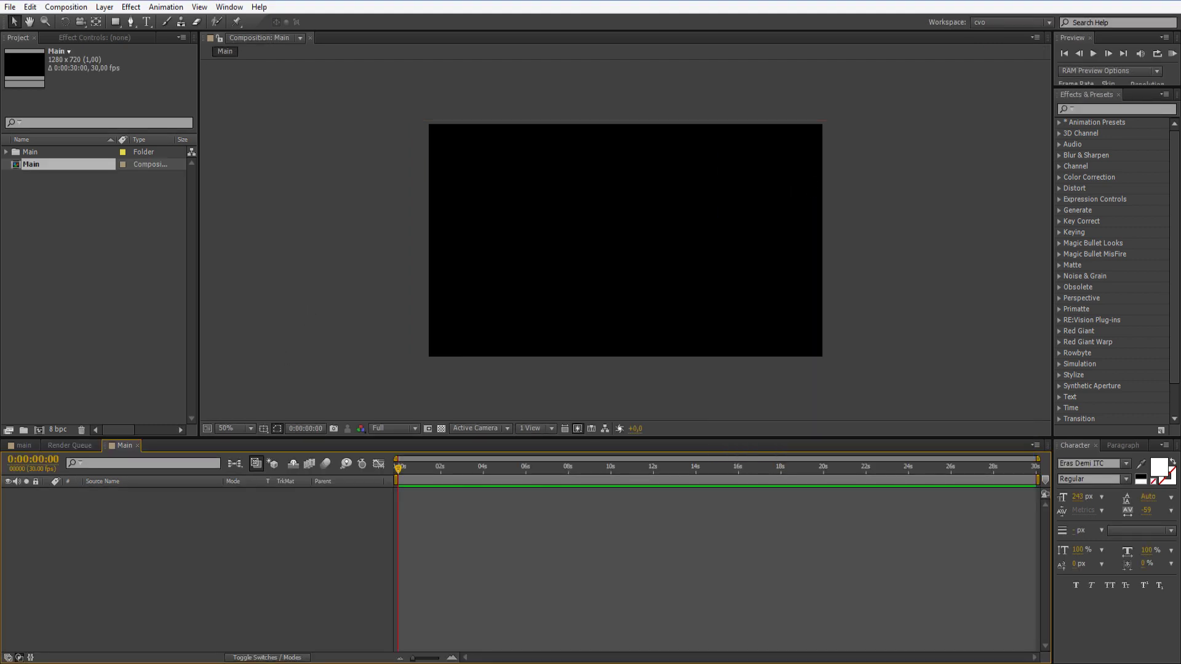
click(40, 431)
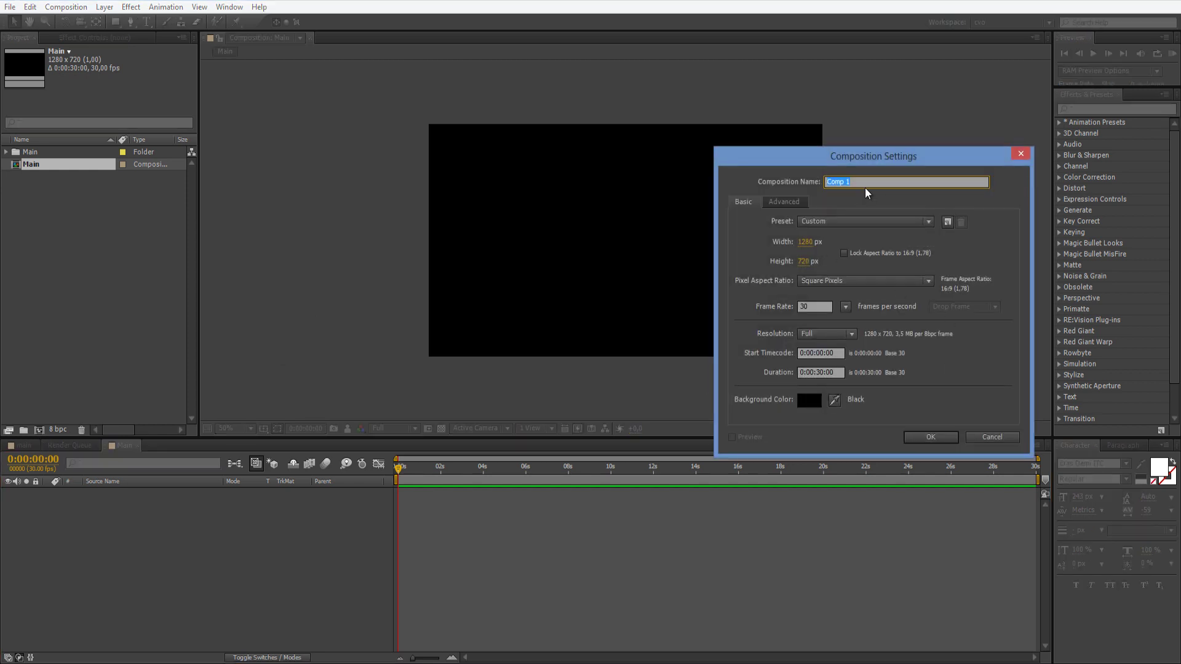
text(Logo/Text)
Step: Create the Logo/Text comp, type the text 'VFX ON' and drag it to the frame centre
click(929, 437)
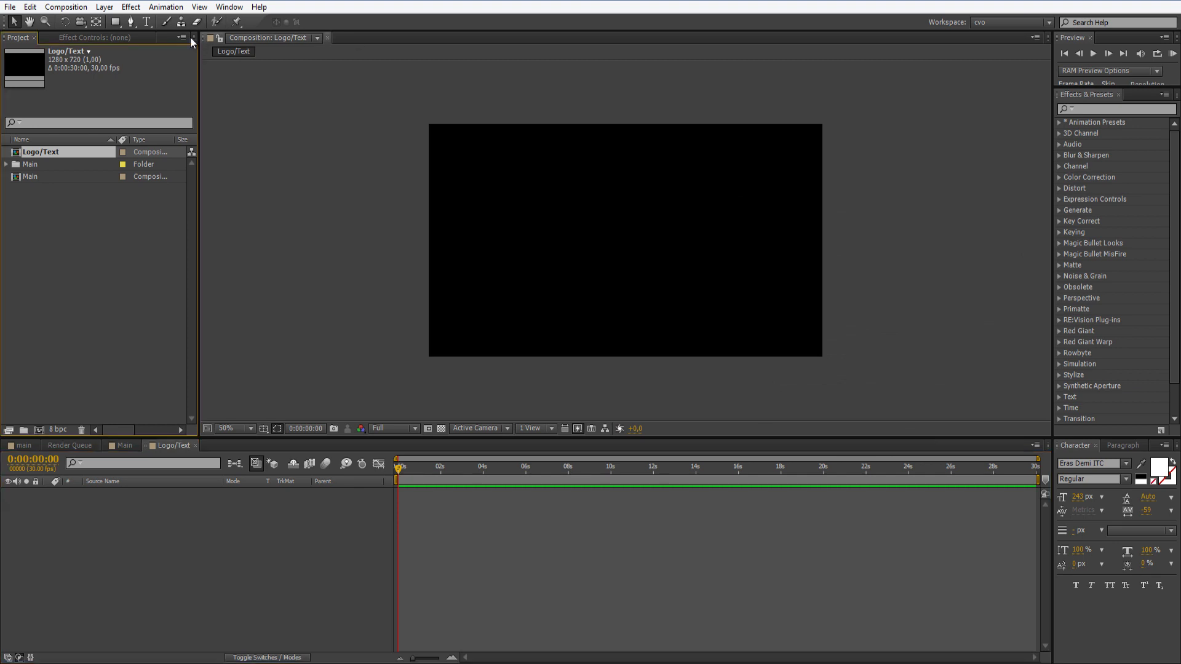
key(ctrl+t)
click(549, 226)
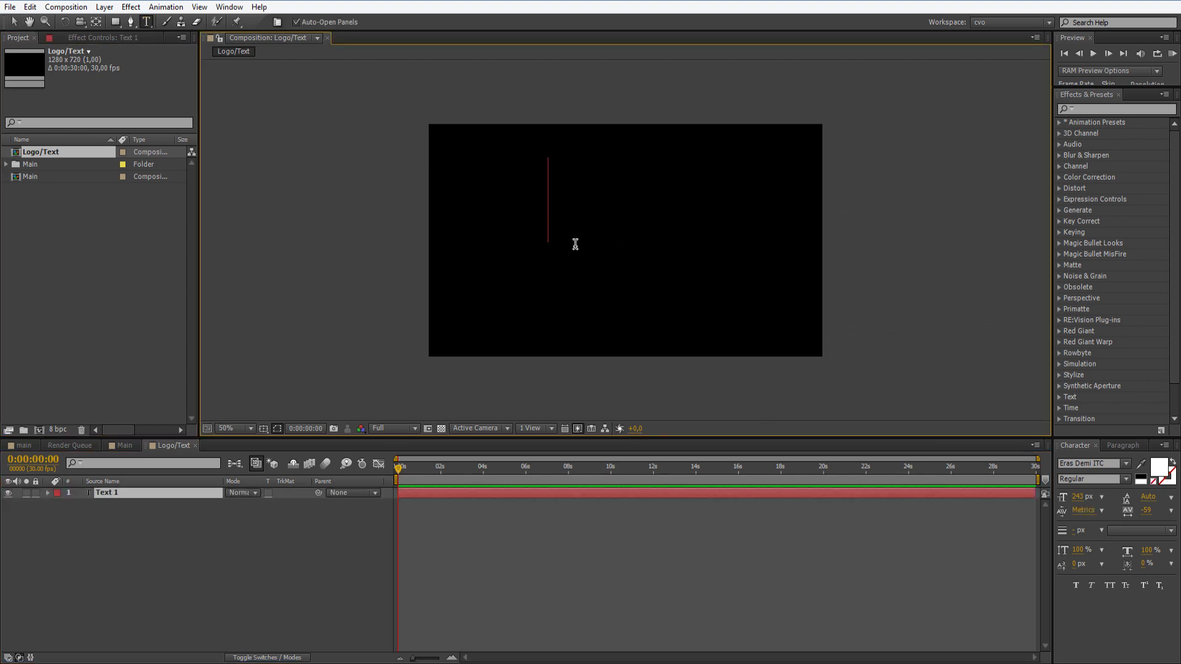
text(T)
key(BackSpace)
text(VFX ON)
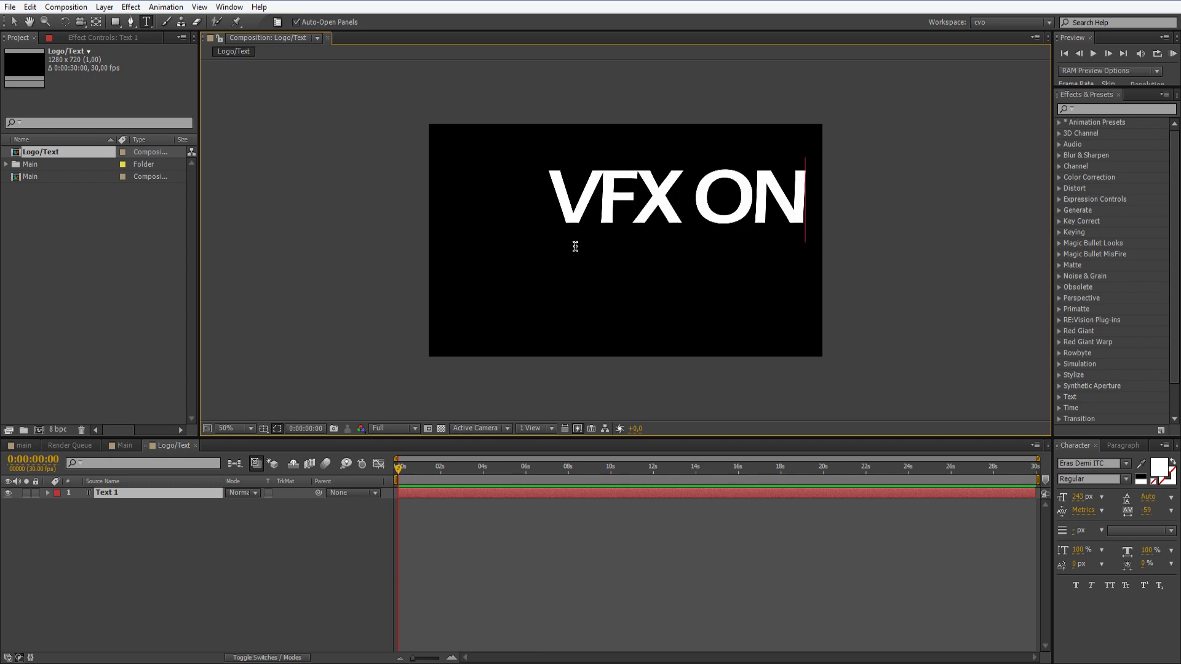
click(14, 22)
drag(612, 193, 564, 233)
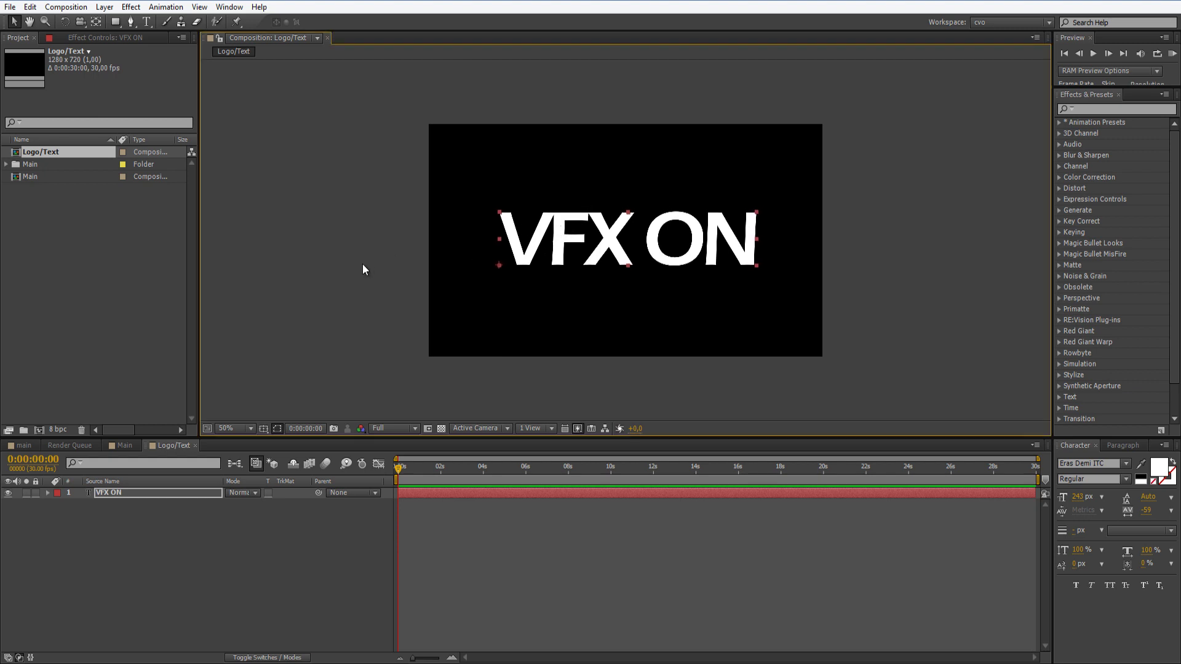
Step: Add the Logo/Text composition as a layer in the Main timeline
click(119, 446)
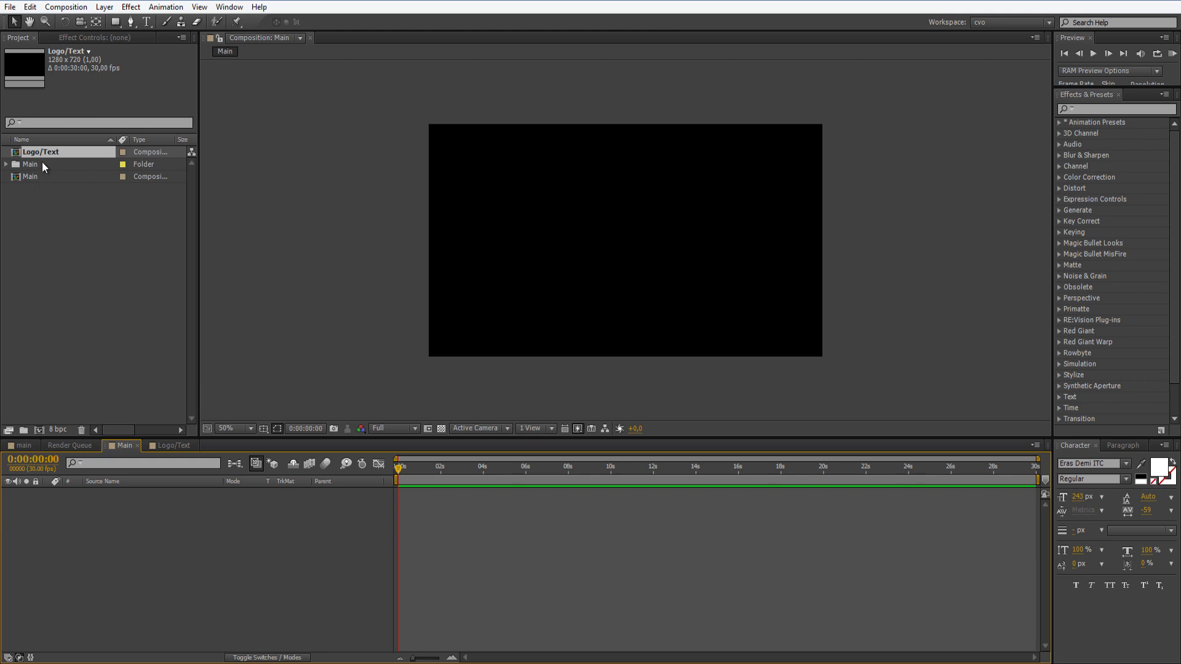
drag(60, 151, 215, 518)
click(195, 528)
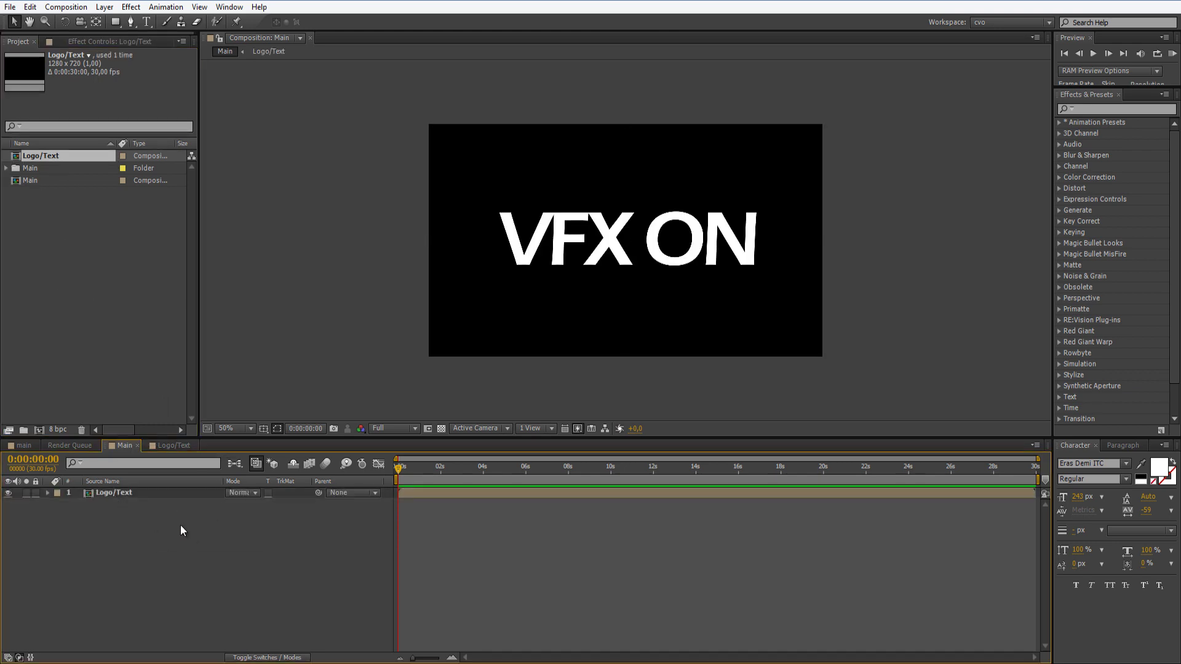
Step: Add a full-frame blue solid below Logo/Text and rename it BG
right_click(157, 537)
mouse_move(317, 401)
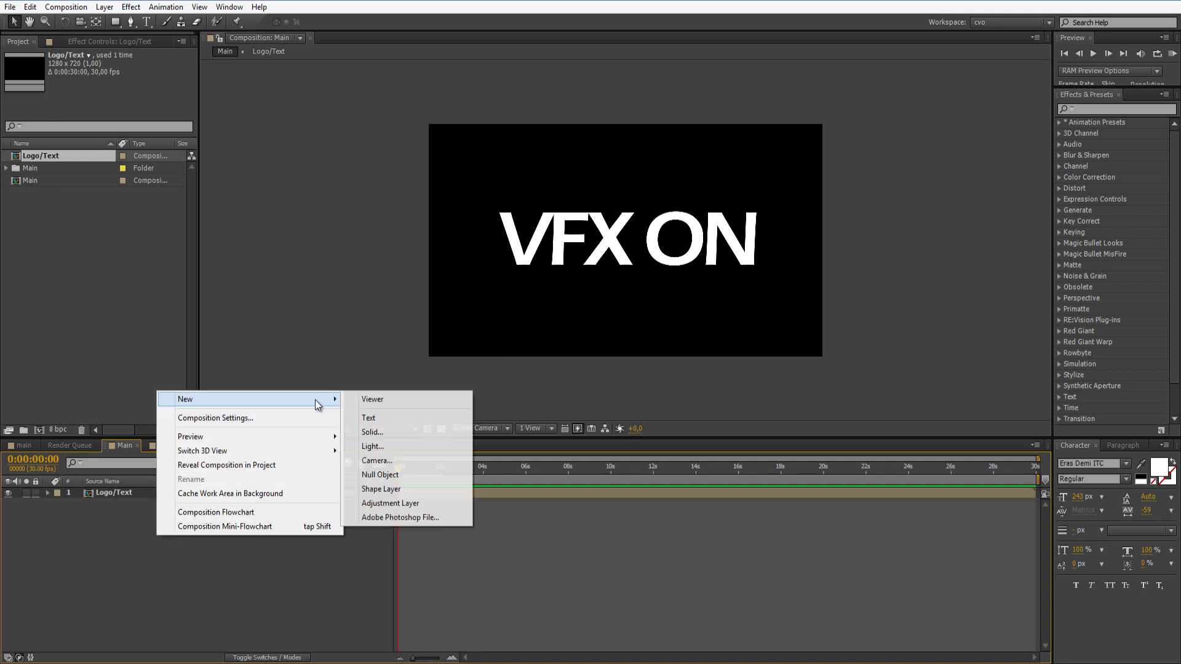
click(418, 434)
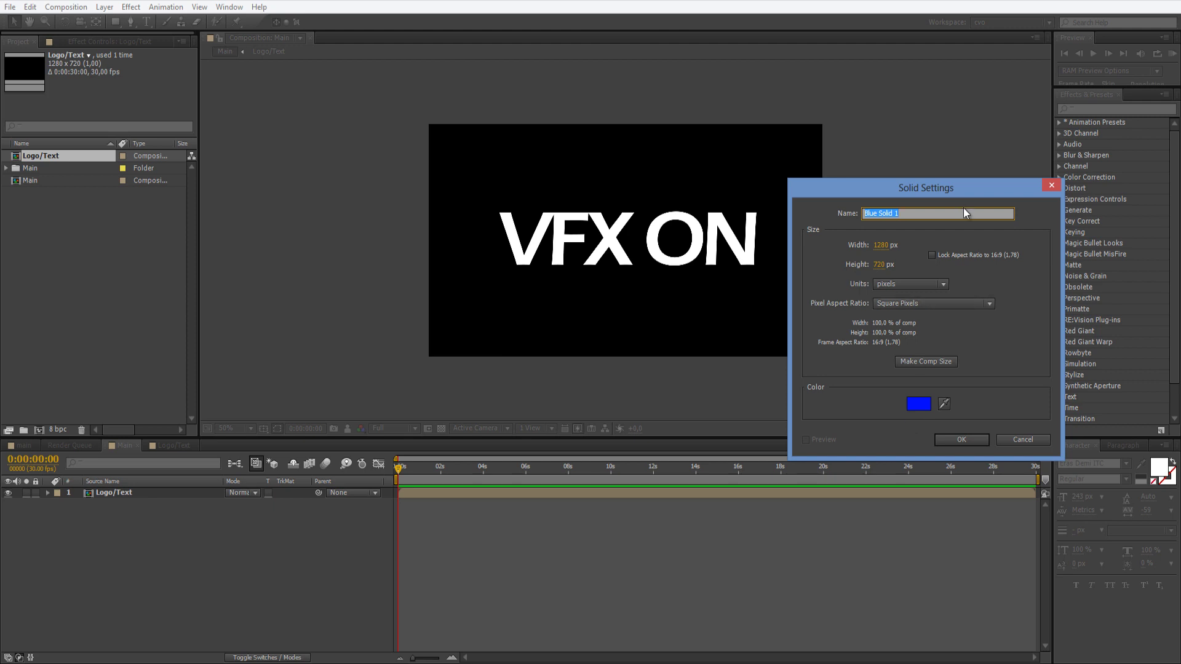
click(969, 442)
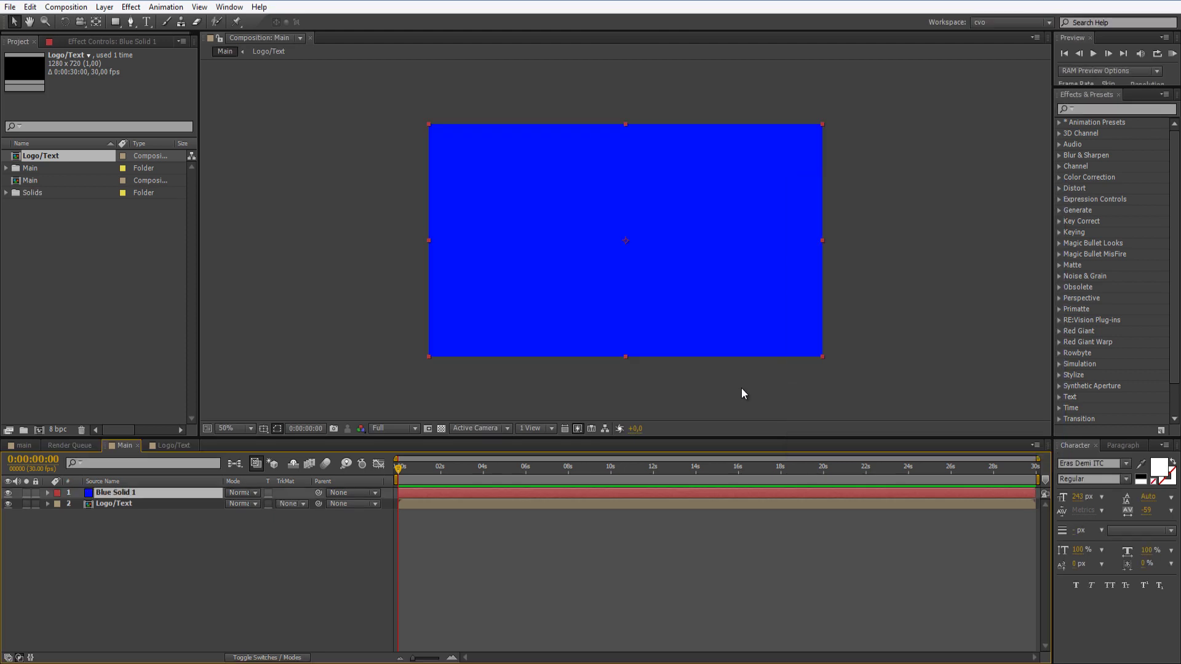
mouse_move(138, 497)
mouse_down()
mouse_move(143, 508)
mouse_move(127, 508)
mouse_up()
key(Return)
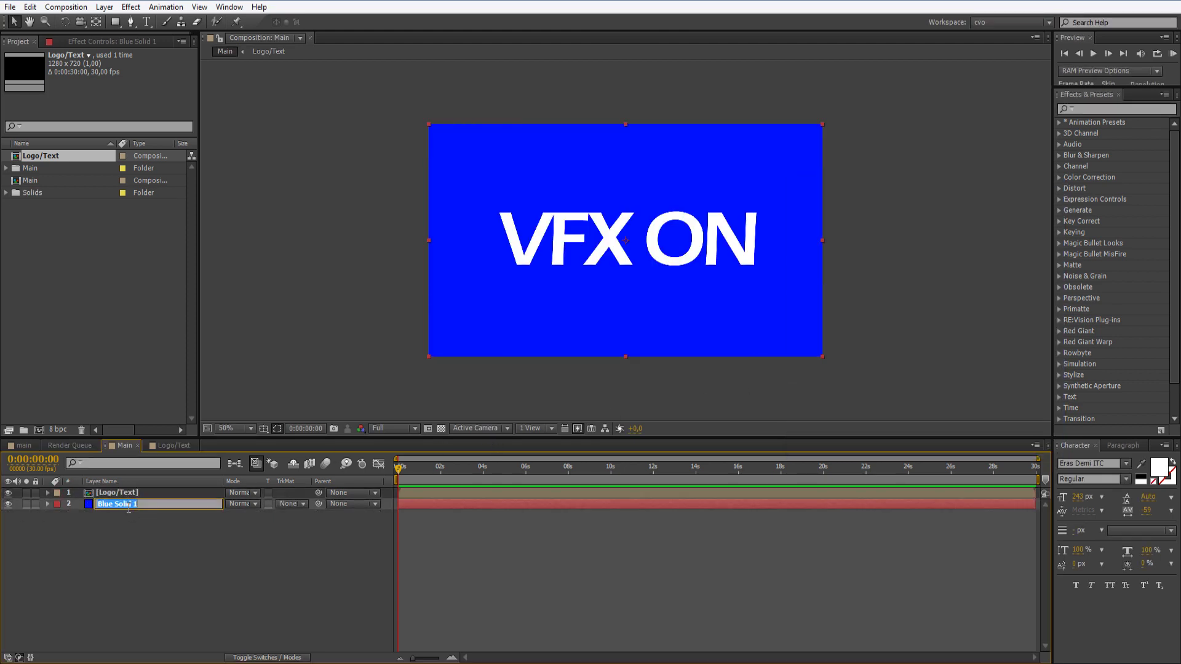
text(BG)
key(Return)
Step: Find the Ramp effect in Effects & Presets and apply it to the BG layer
click(138, 541)
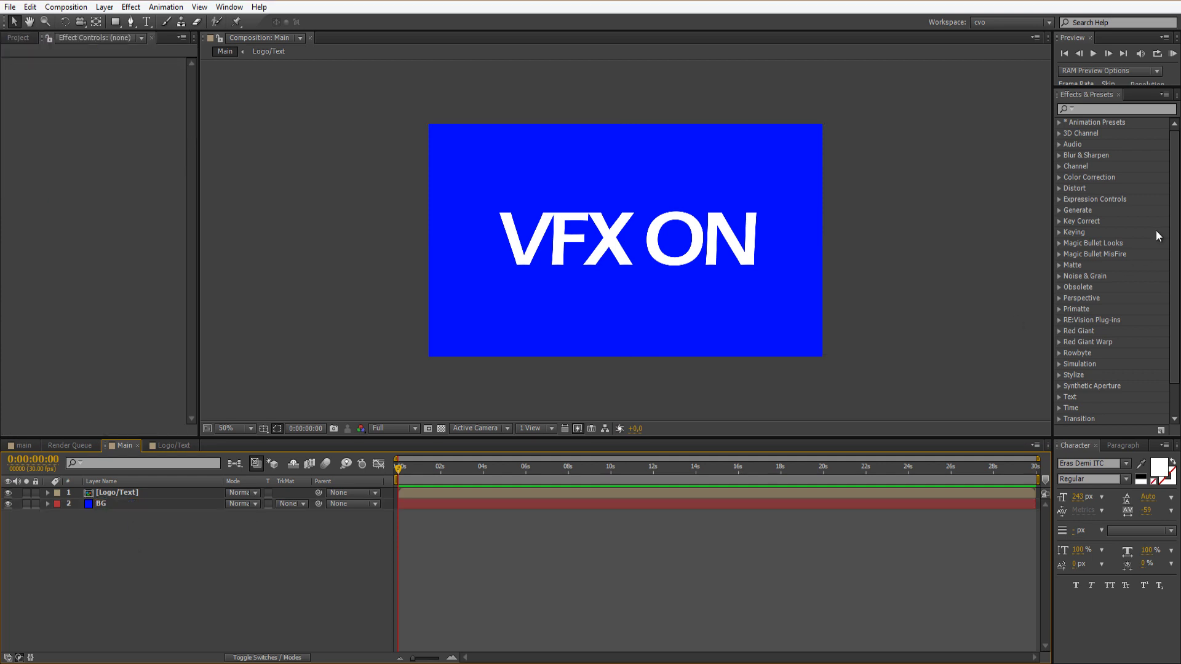
click(1105, 115)
text(ramp)
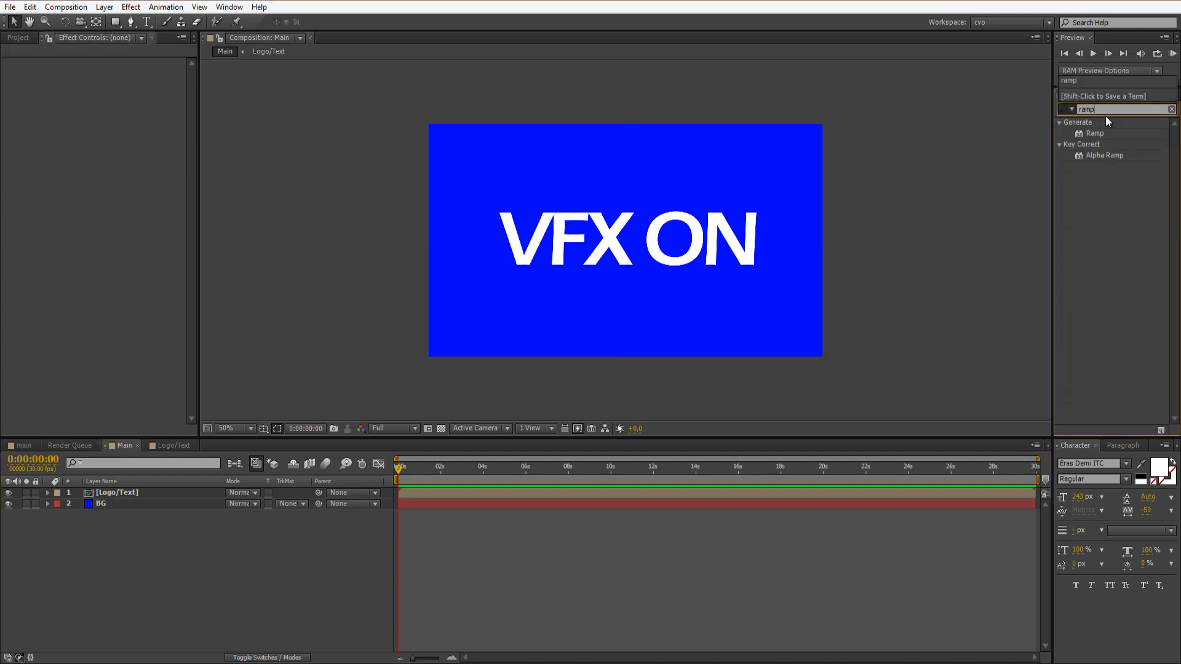
drag(1092, 135, 119, 511)
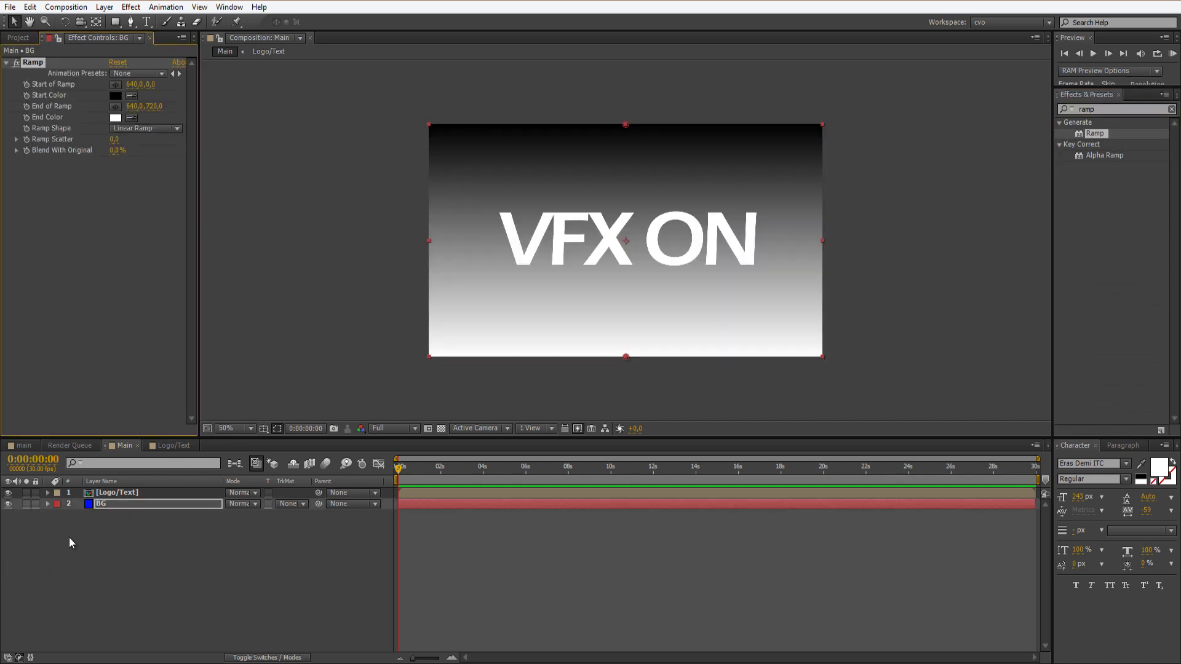
click(47, 504)
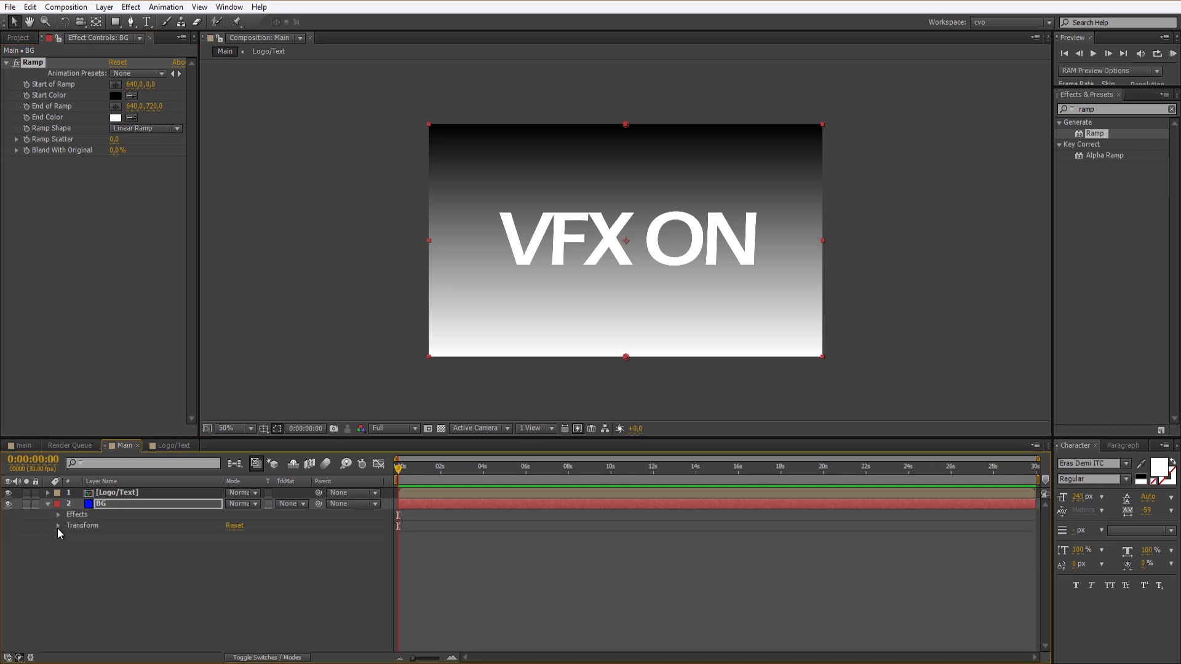
click(47, 504)
Step: Set the ramp to light blue start, 0C5381 end, with Radial Ramp shape
click(115, 97)
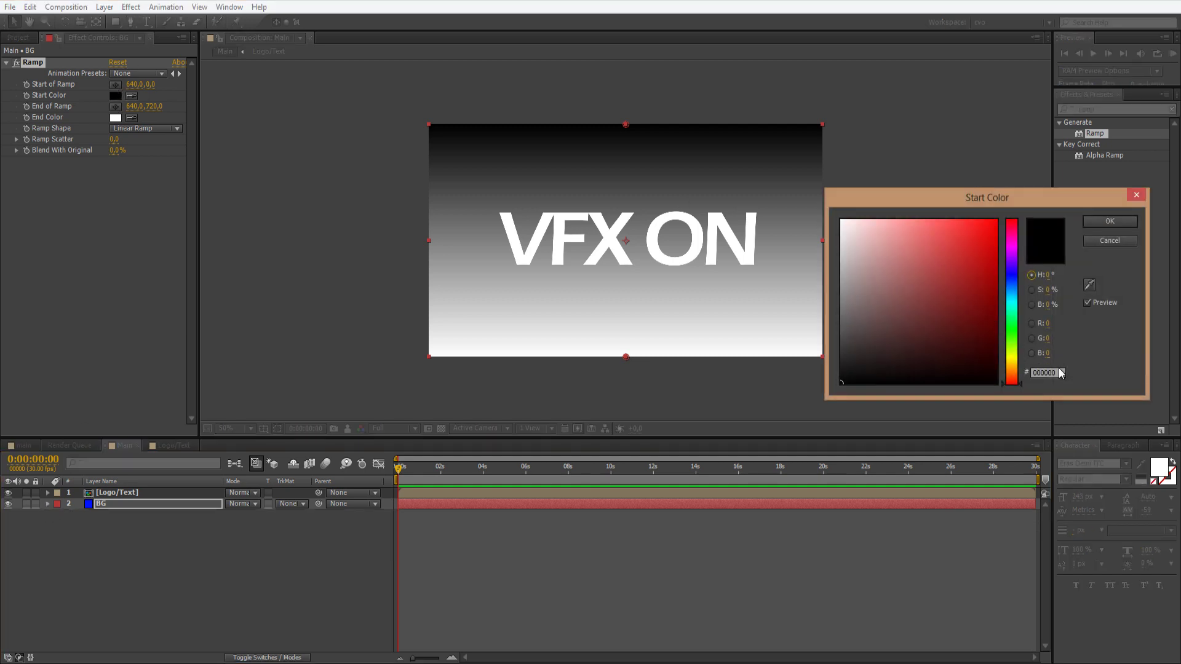
click(925, 256)
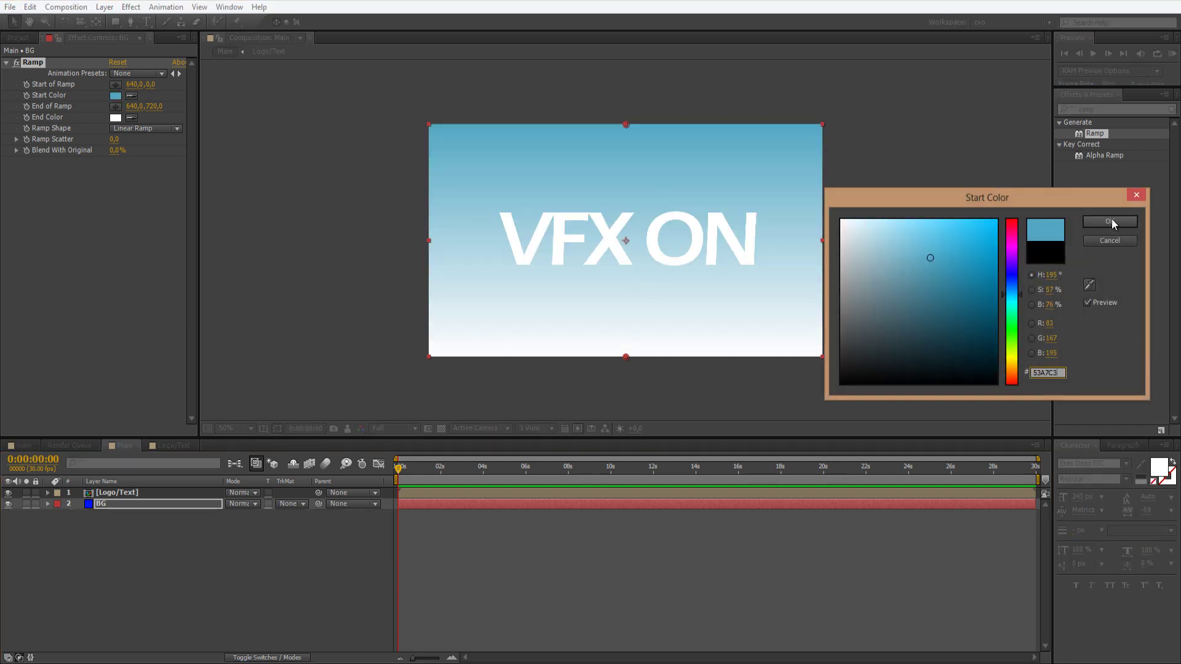
click(1111, 221)
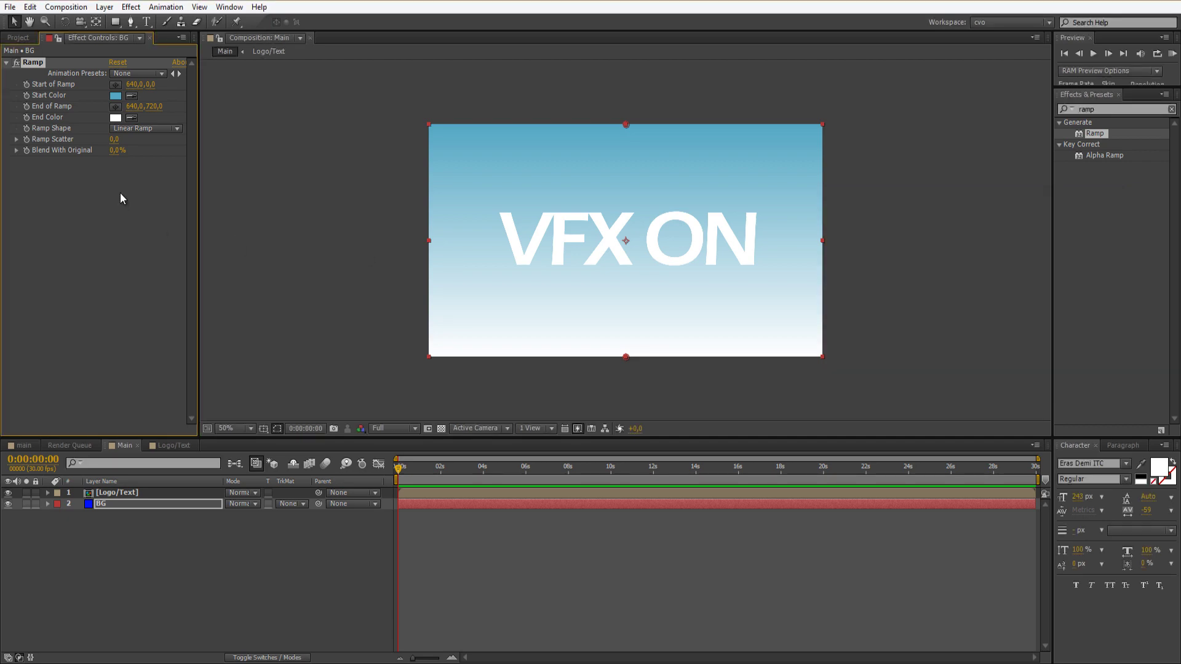
click(115, 117)
text(0C5381)
click(1110, 222)
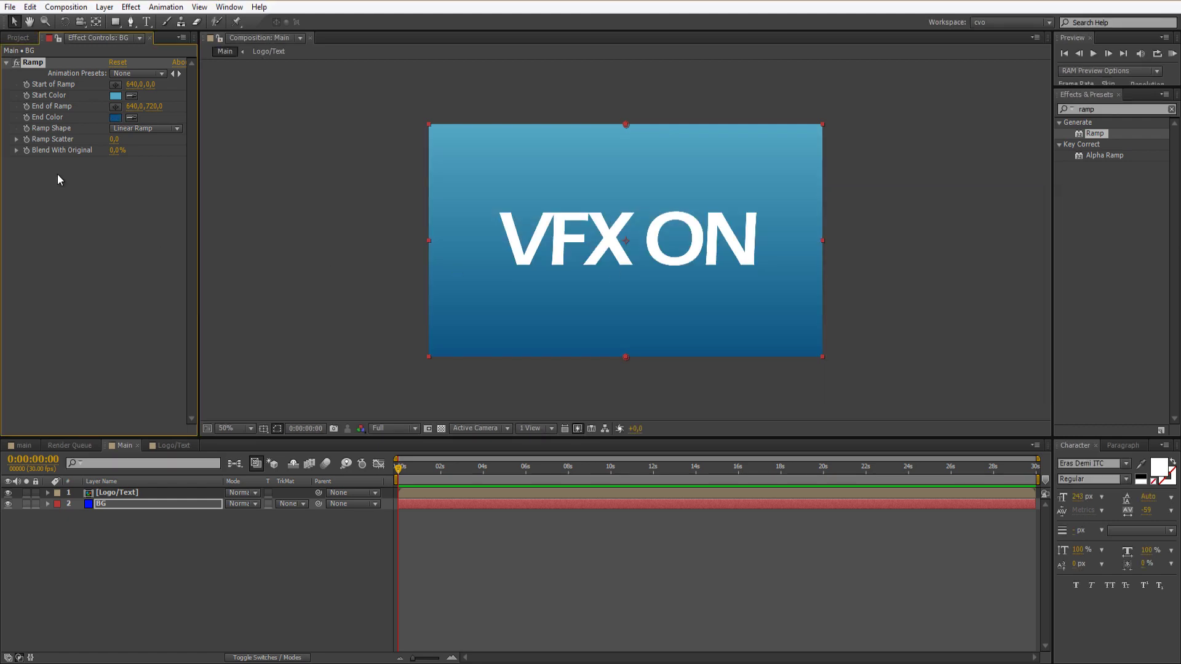
click(152, 131)
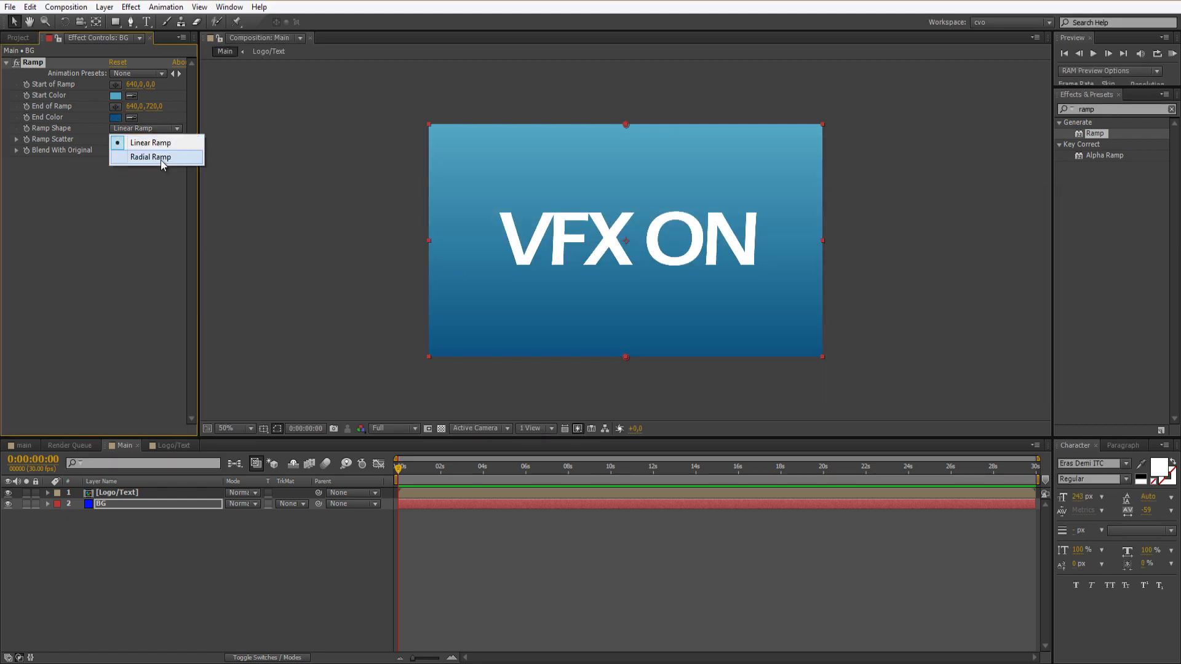
click(160, 158)
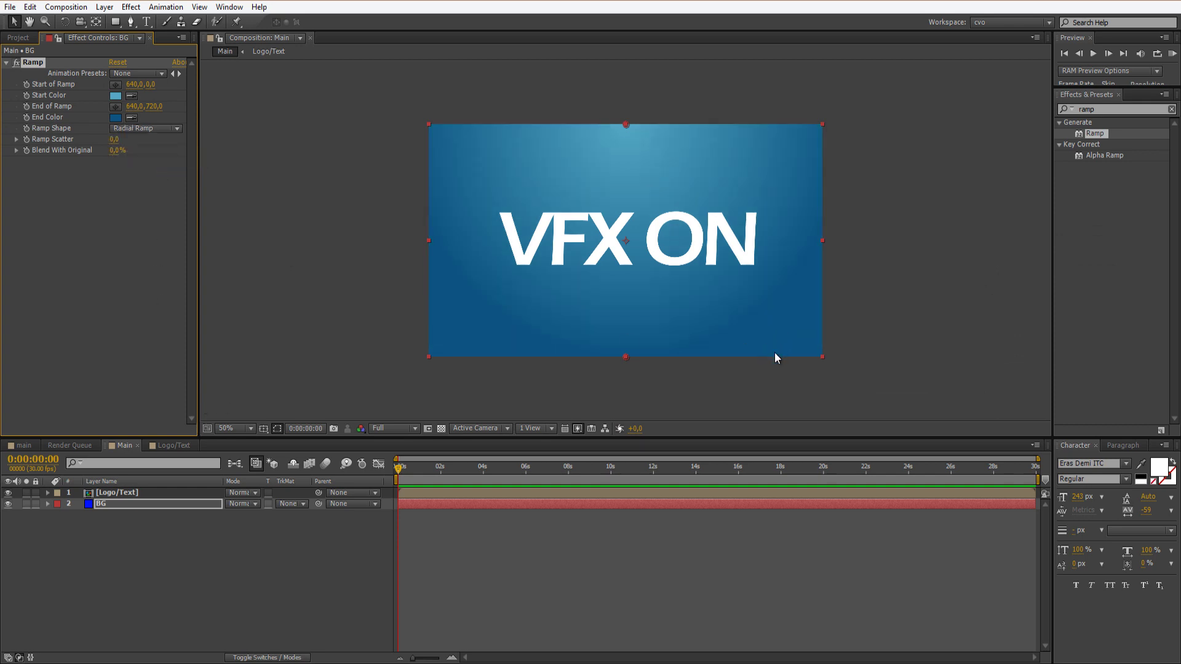
Step: Give Start of Ramp the expression [thisLayer.width/2, thisLayer.height/2]
click(48, 504)
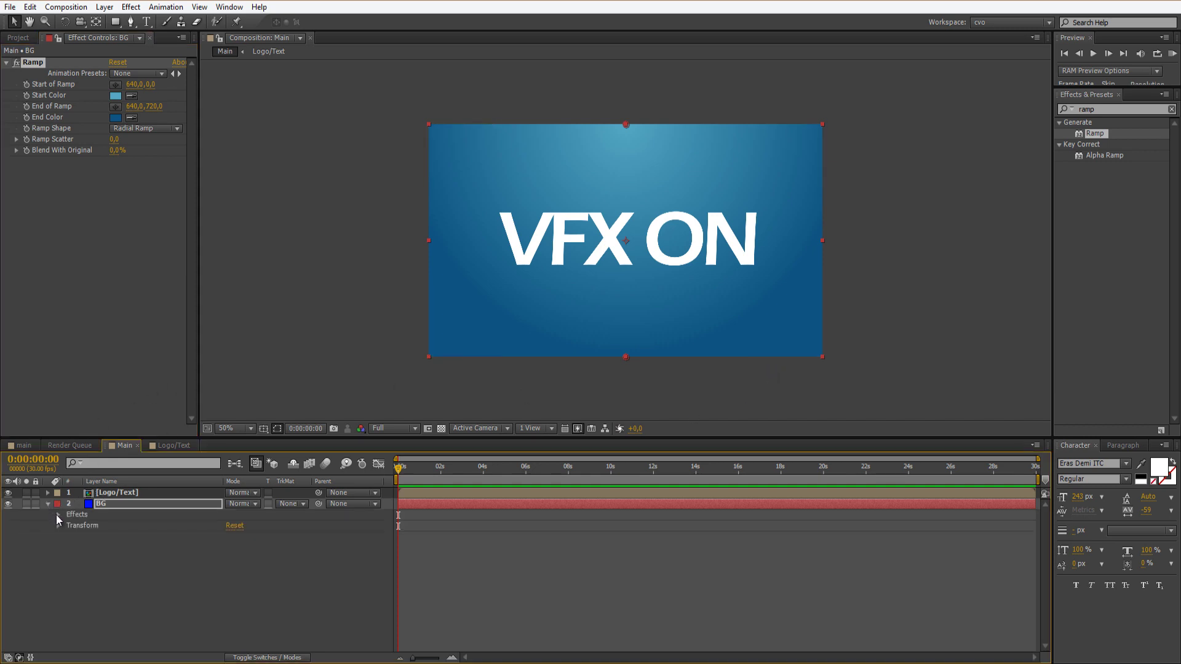
click(57, 515)
click(69, 526)
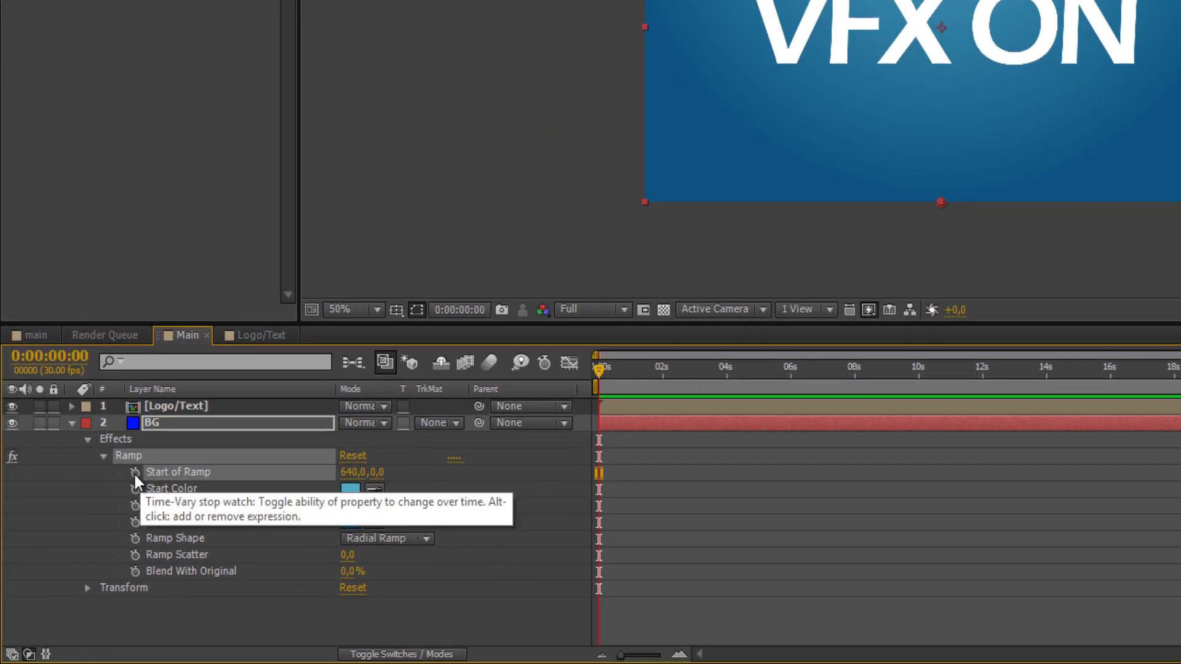
alt+click(135, 474)
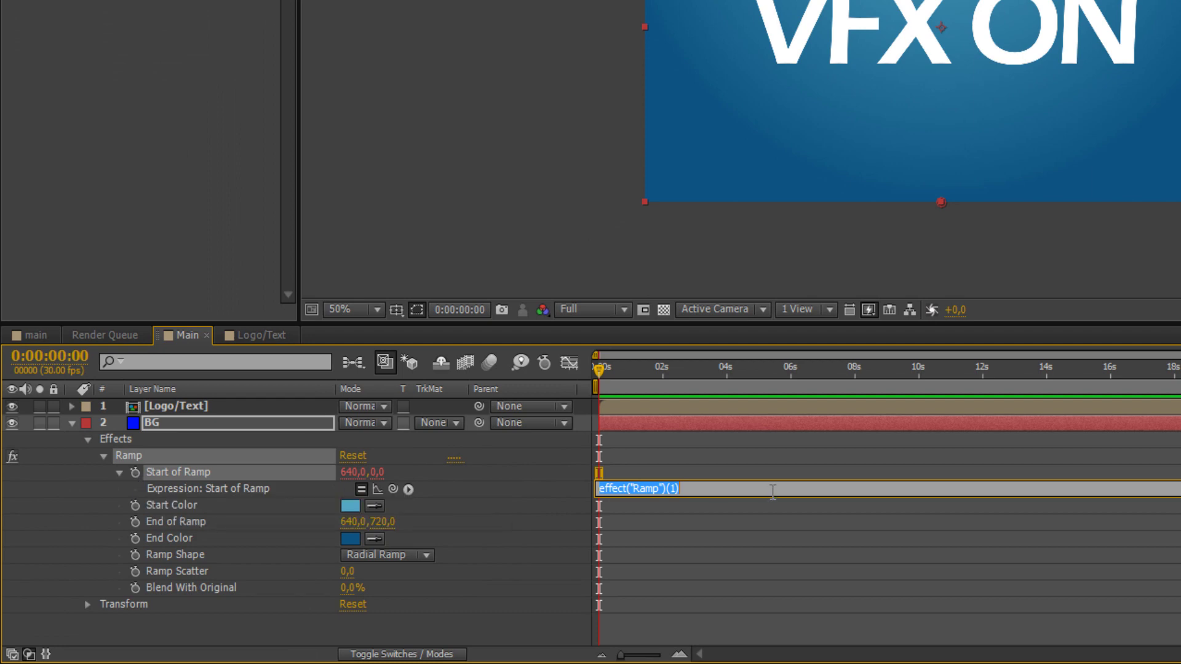
text([)
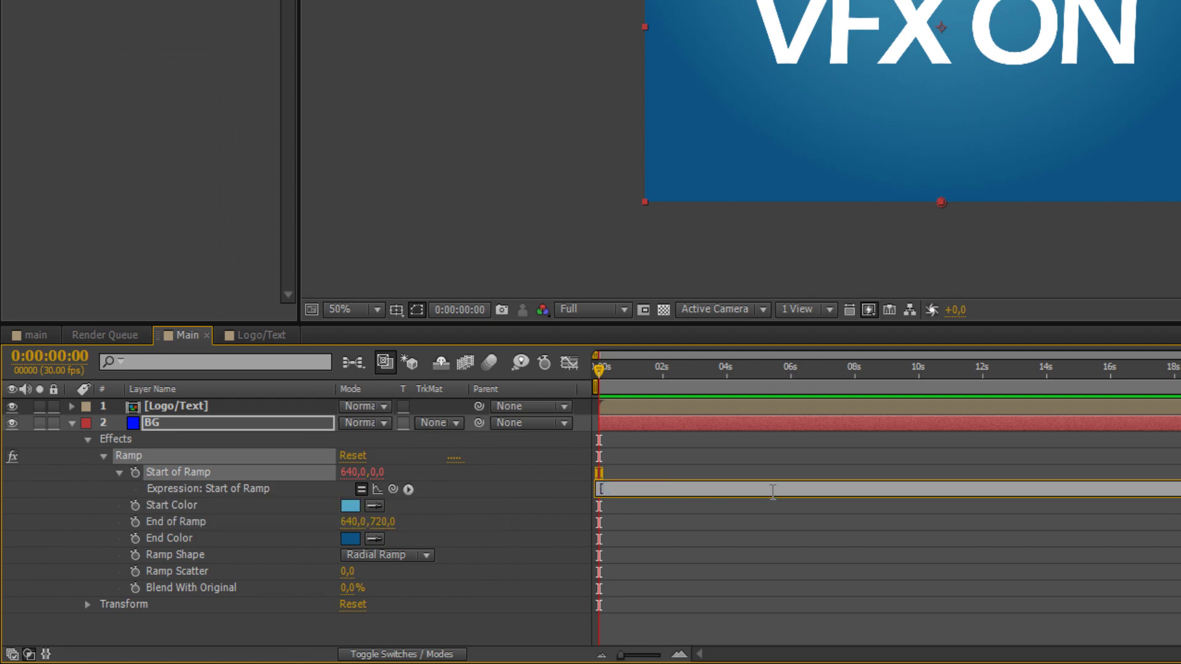
text(thisLayer.width/2, thisLayer.height)
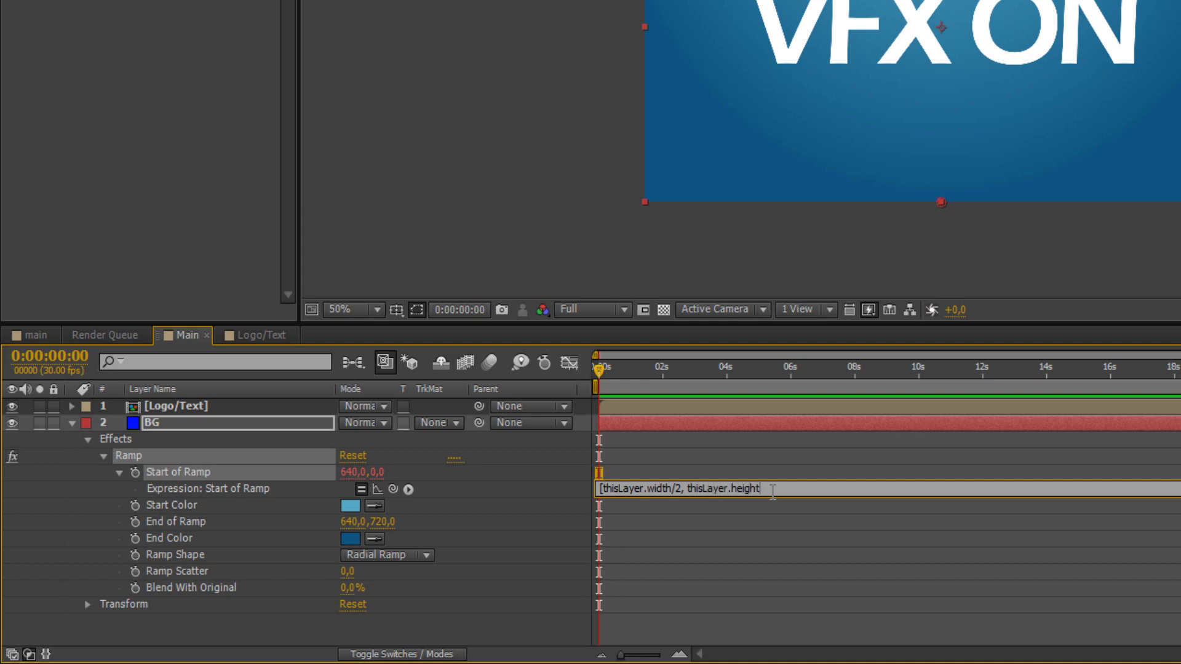
text(/2])
click(438, 525)
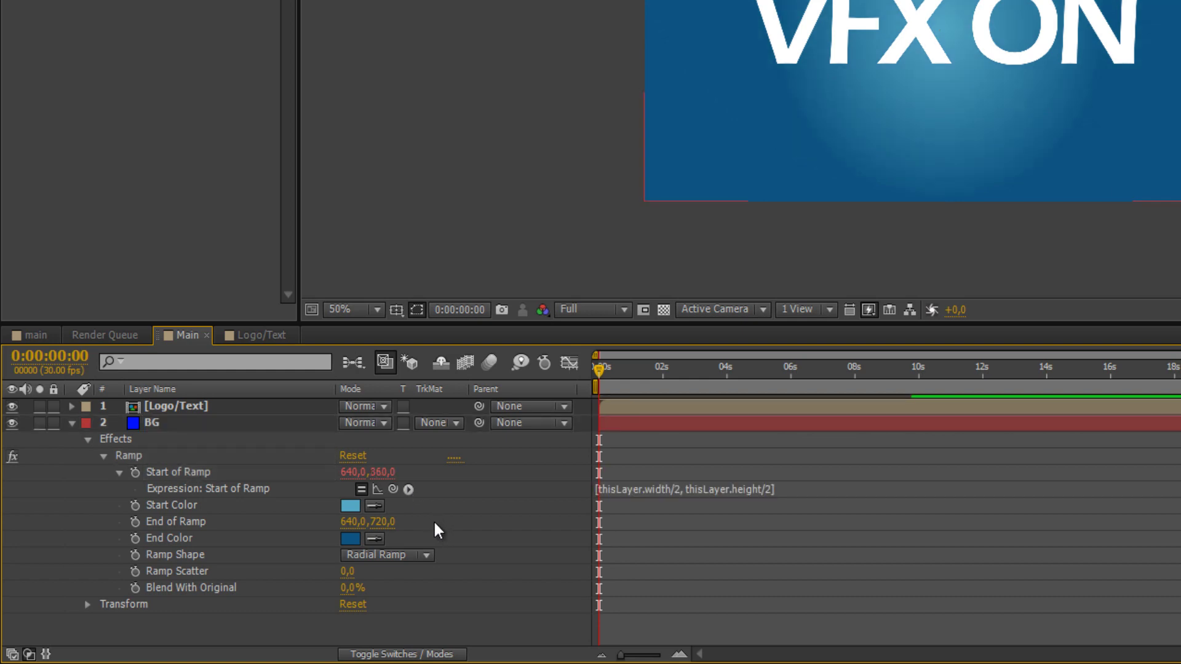
Step: Give End of Ramp the expression [0,0]
alt+click(134, 523)
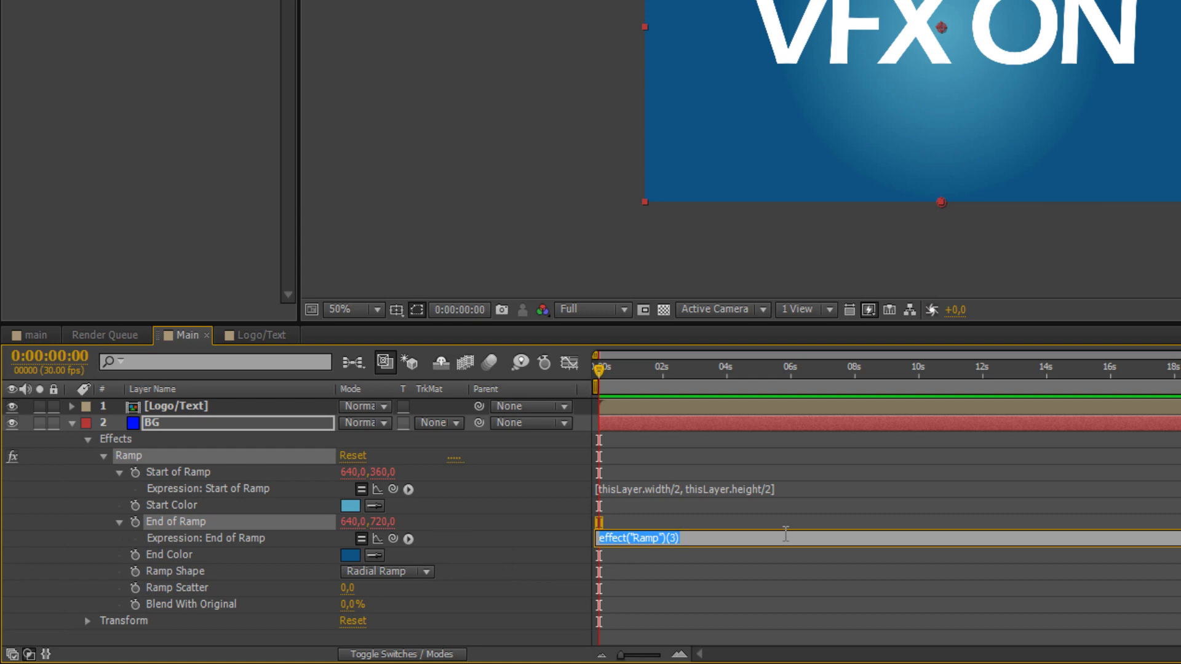
text([0,0])
click(507, 567)
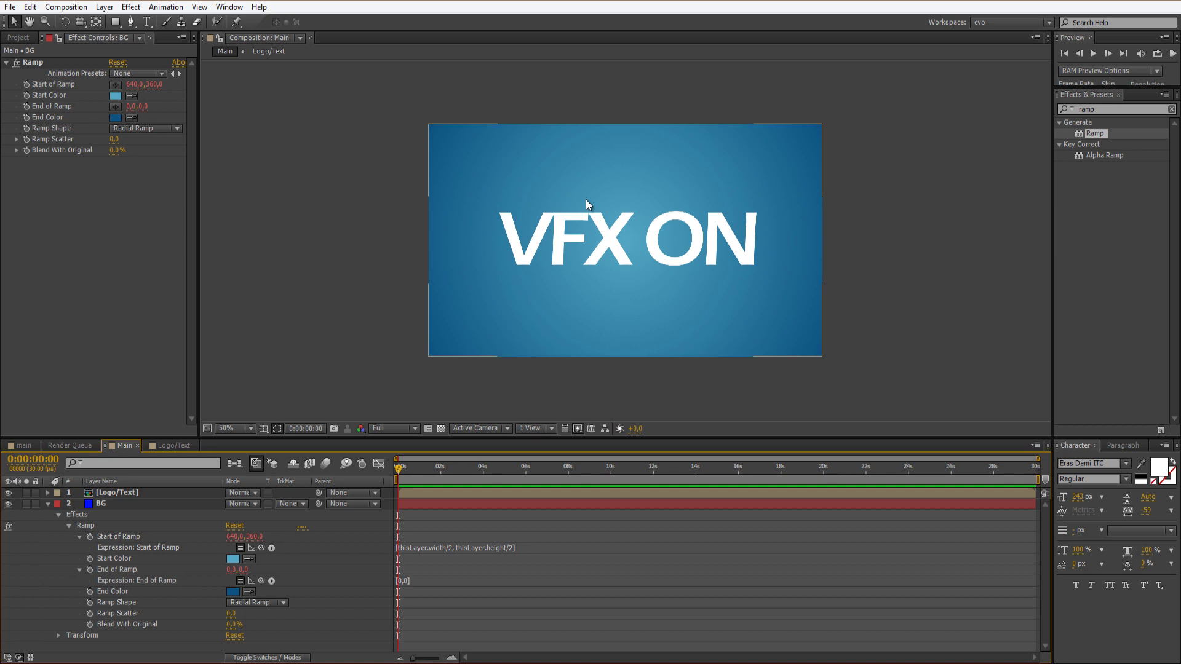
Step: Make BG a 3D layer with Casts Shadows On and Accepts Lights Off
click(586, 199)
click(267, 657)
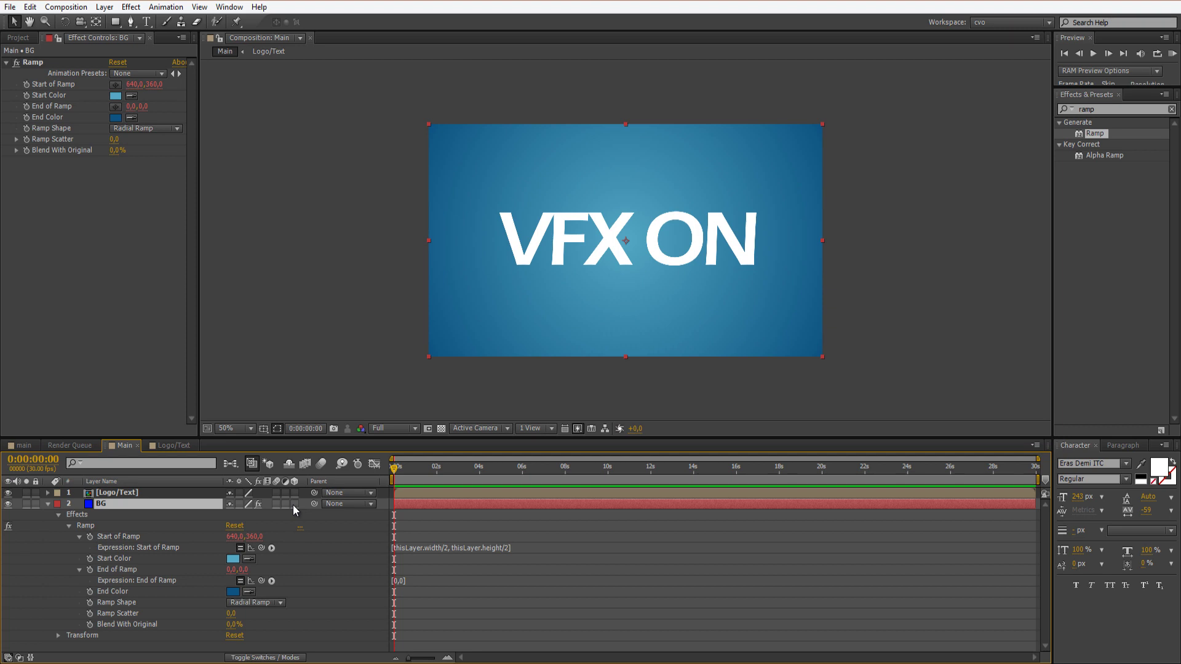
click(294, 505)
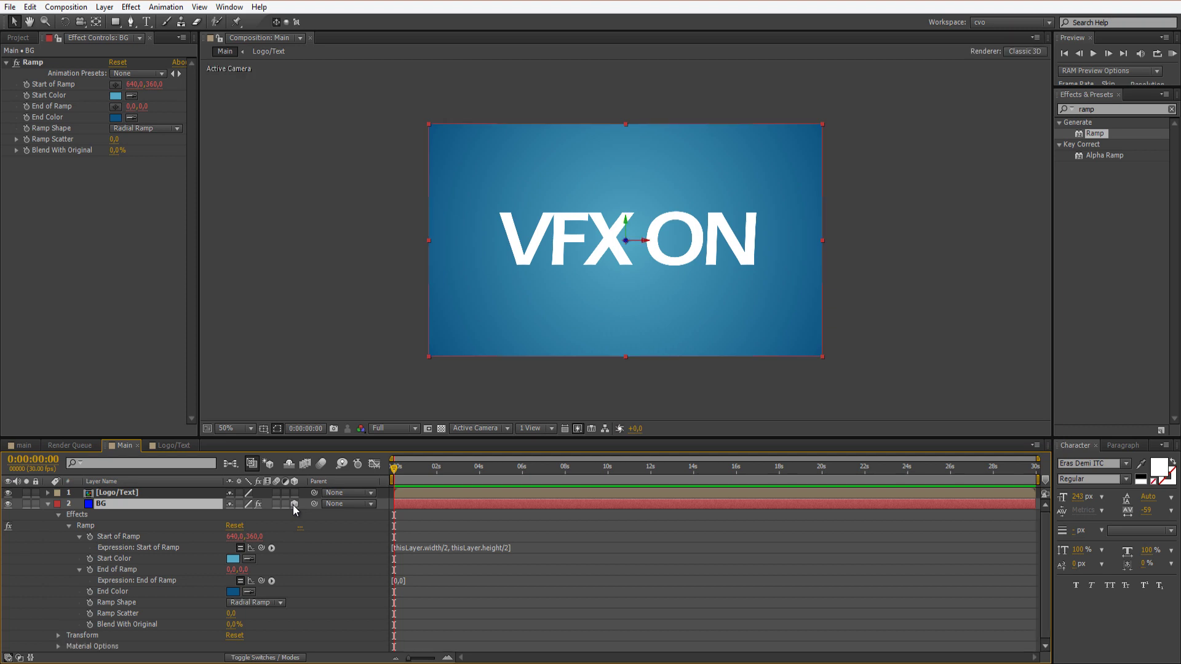
click(58, 646)
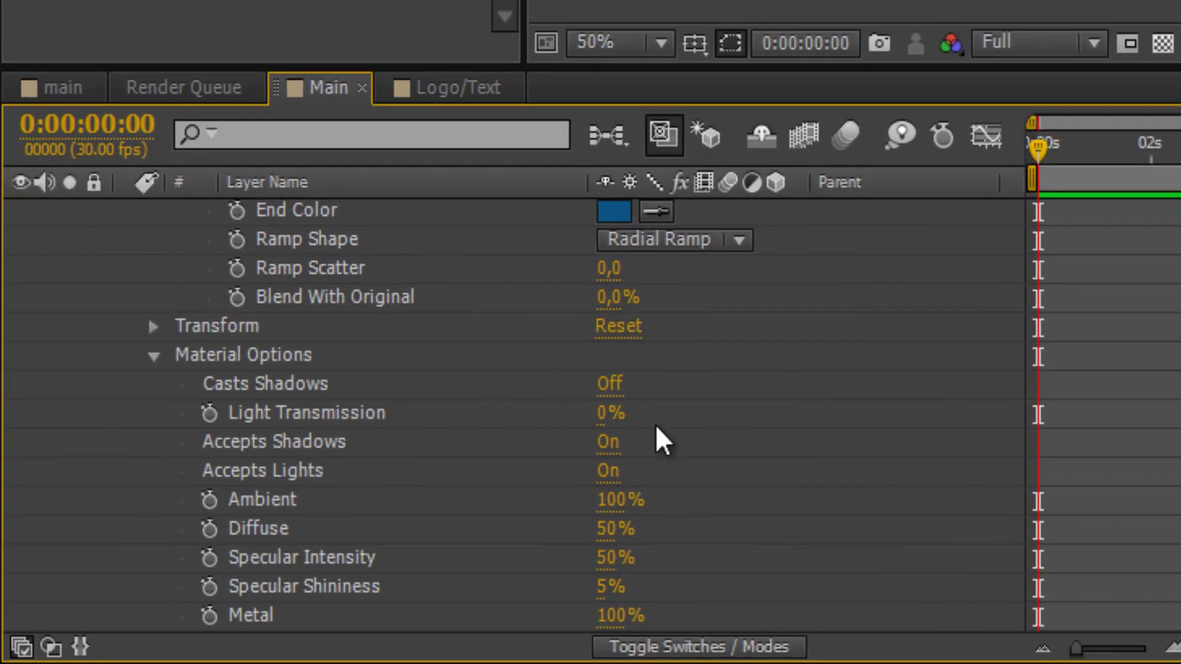
click(628, 391)
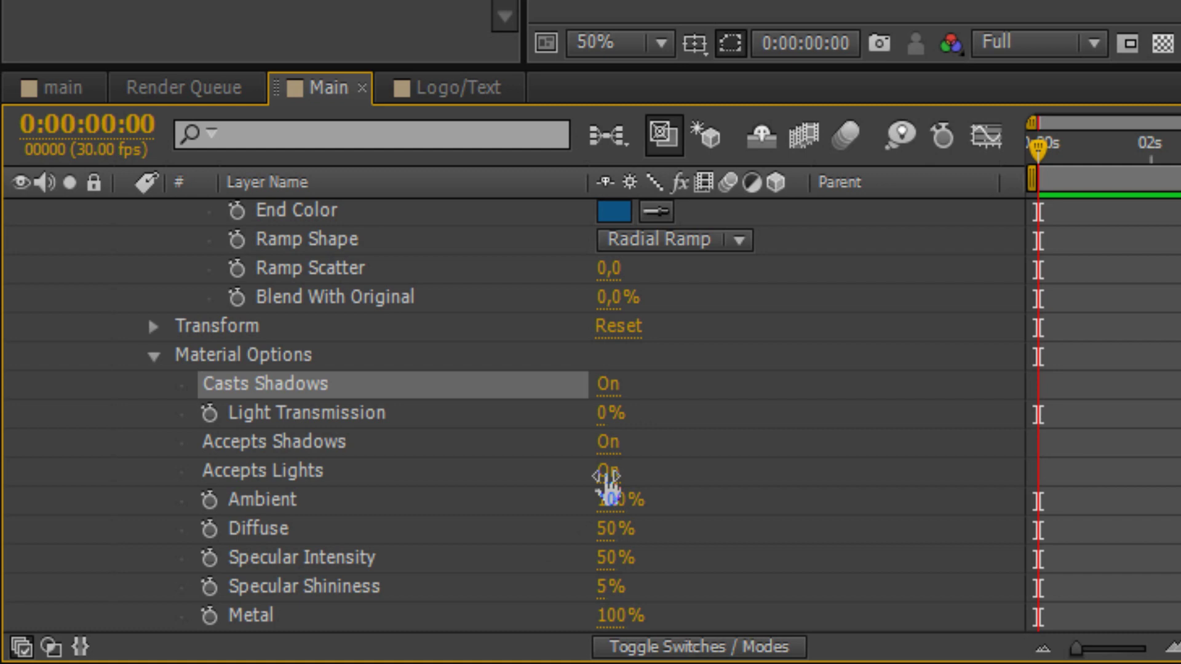
click(611, 472)
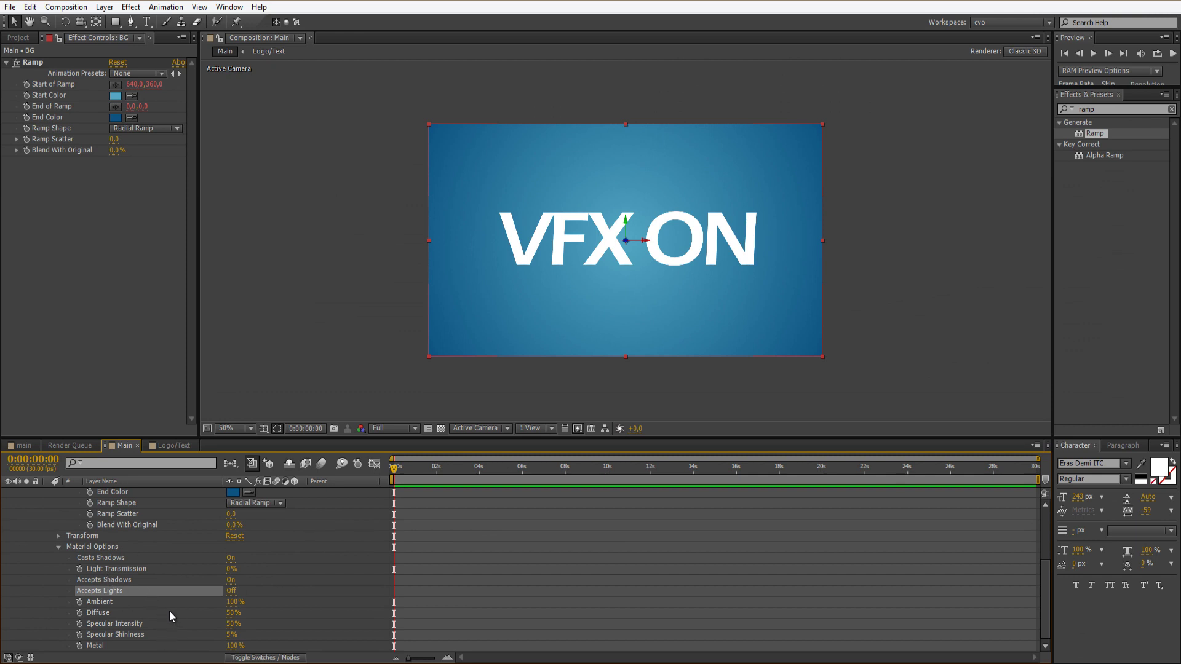
click(58, 547)
scroll(72, 514, up, 3)
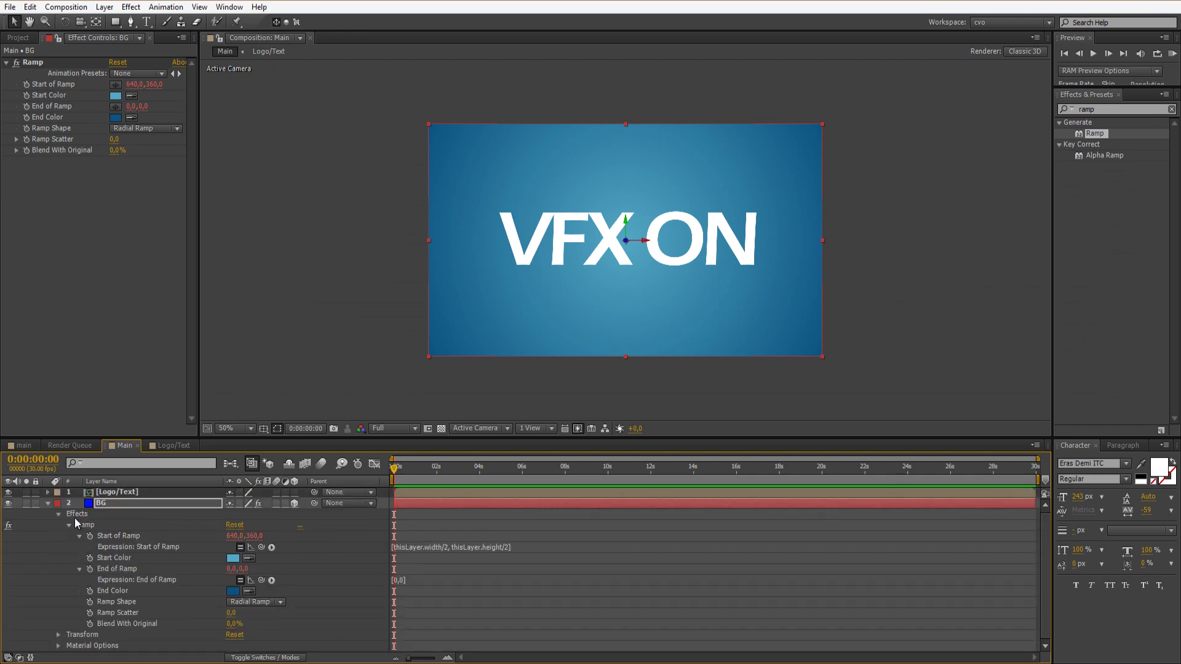
Step: Add Adjustment Layer 9 at the top of Main and click into the Effects & Presets search
click(48, 503)
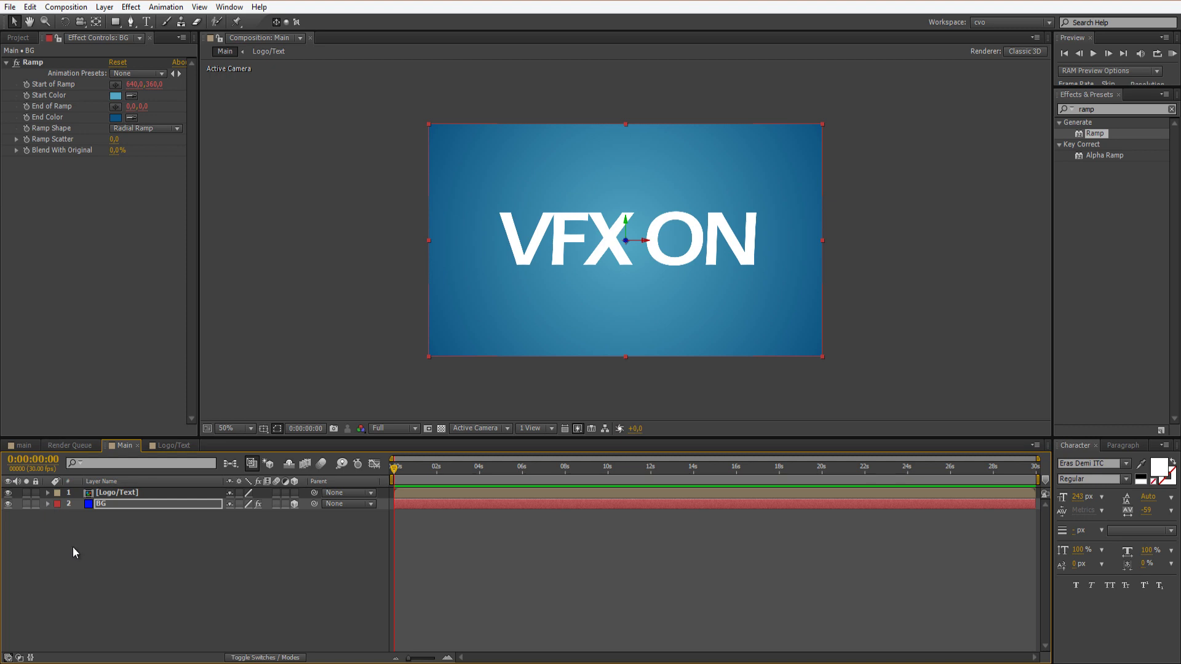
right_click(83, 563)
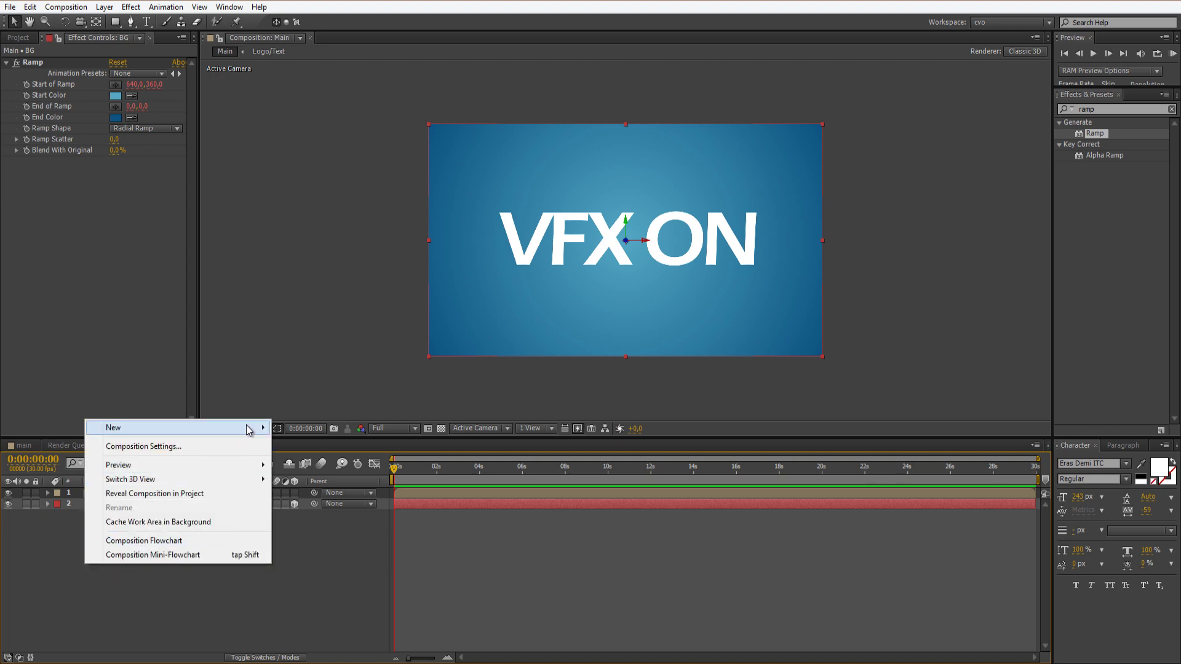
mouse_move(250, 427)
click(349, 533)
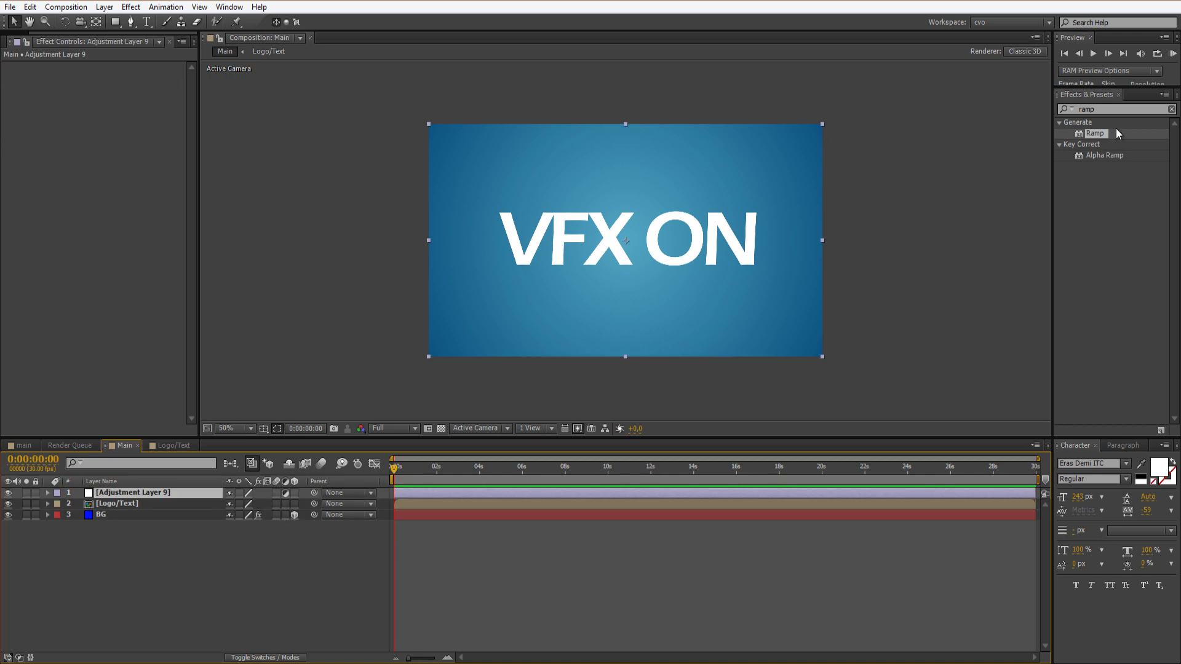
click(1066, 123)
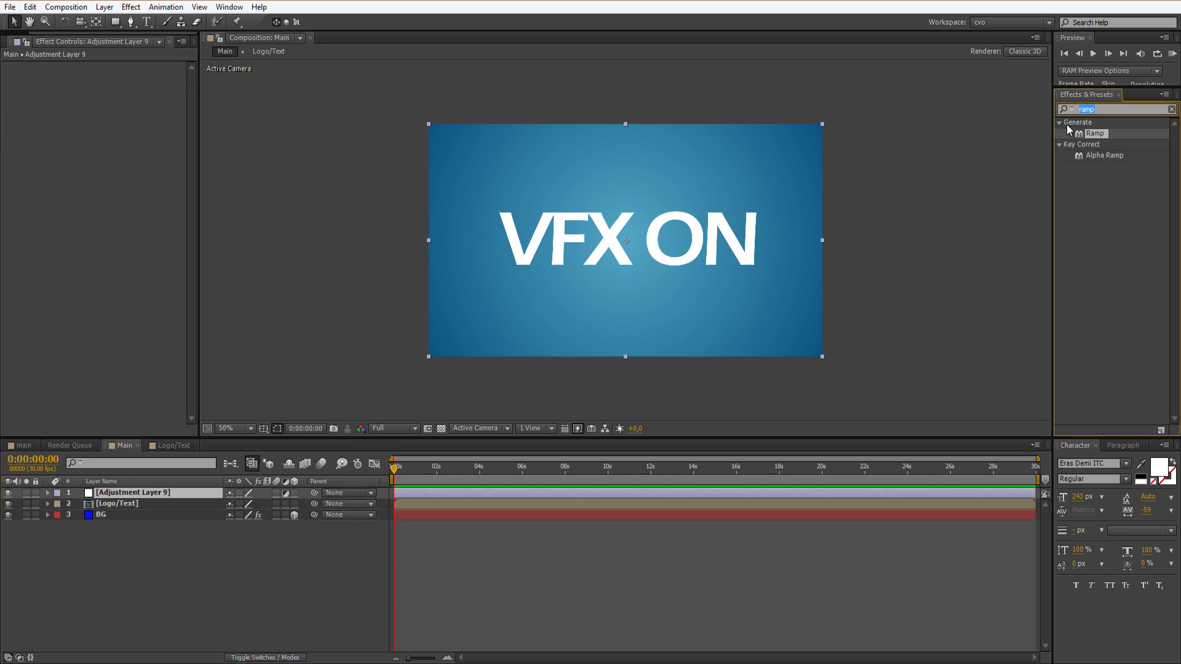
Step: Apply Lens Flare to the adjustment layer and rename it 'Lens flare'
text(lens)
click(1113, 177)
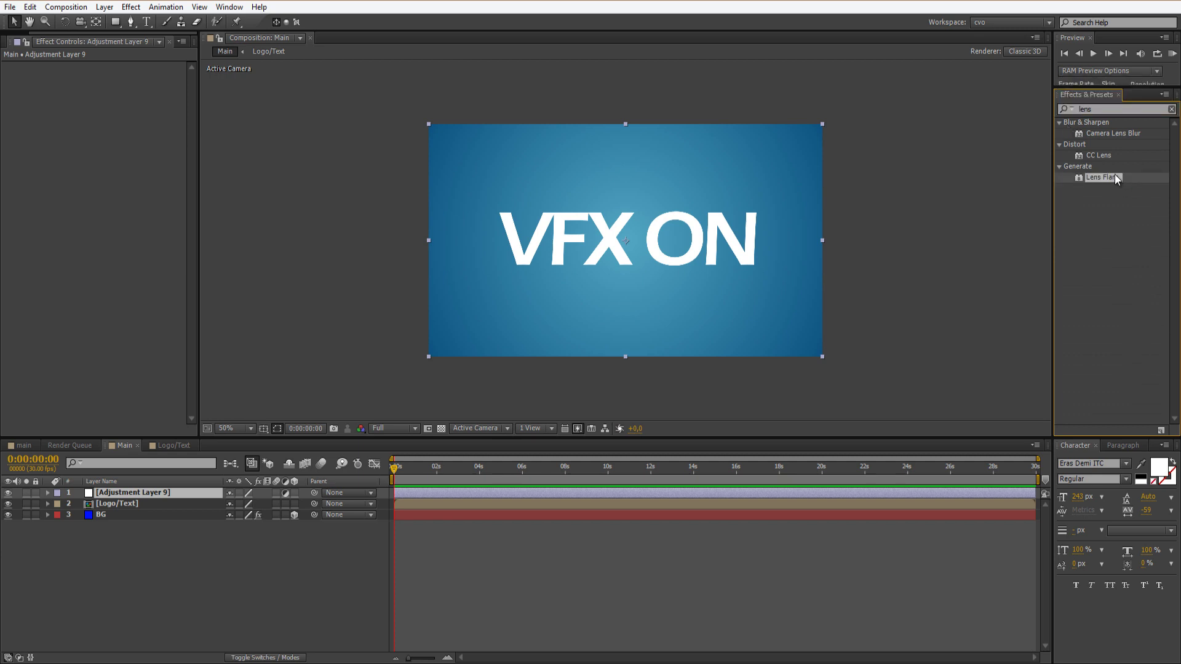
drag(1101, 178, 171, 491)
key(Return)
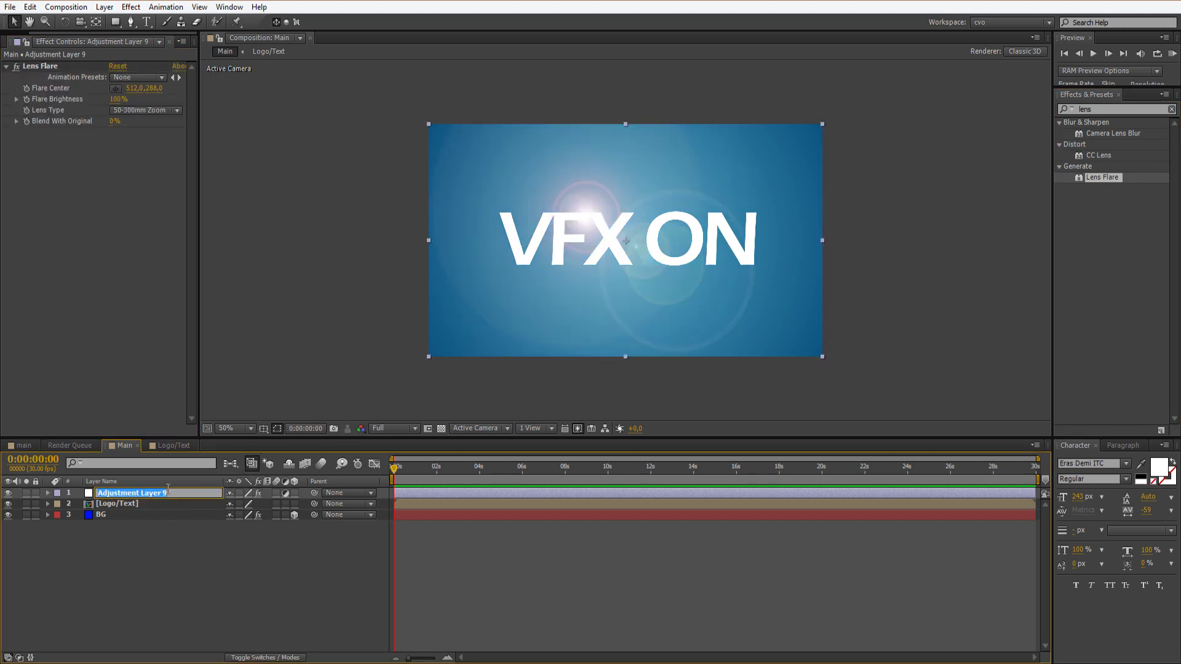
text(Lens flare)
key(Return)
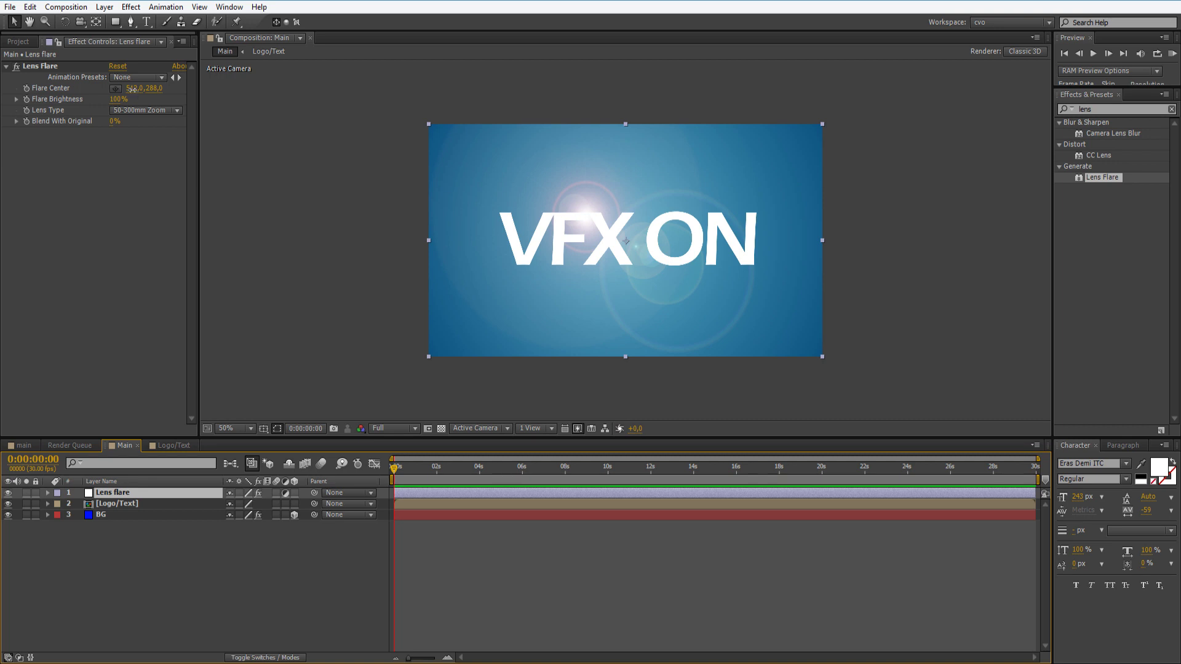
Step: Set Flare Center 640,362, Lens Type 105mm Prime and 30% Blend With Original
click(135, 89)
text(640)
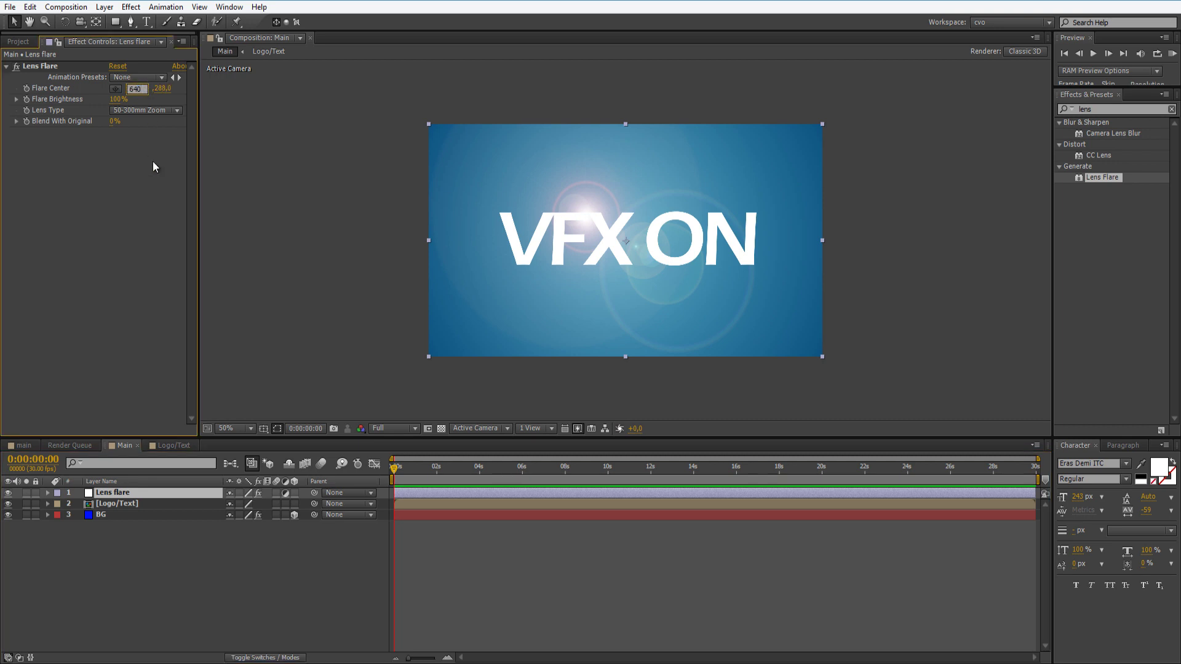
key(Tab)
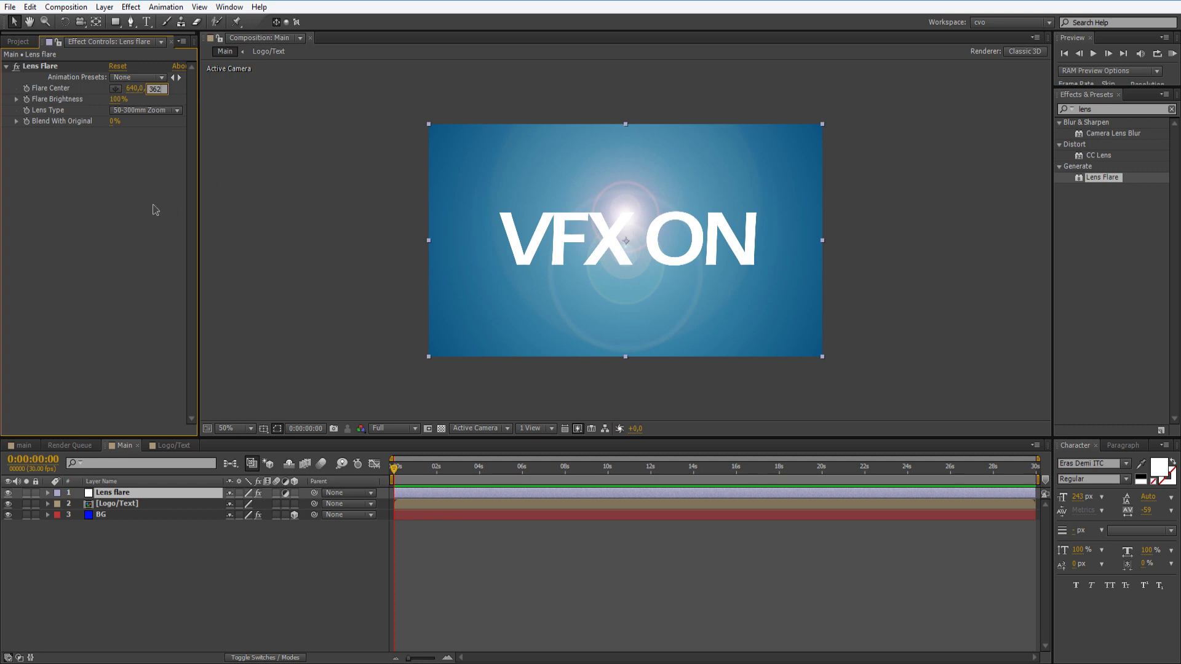
text(362)
key(Tab)
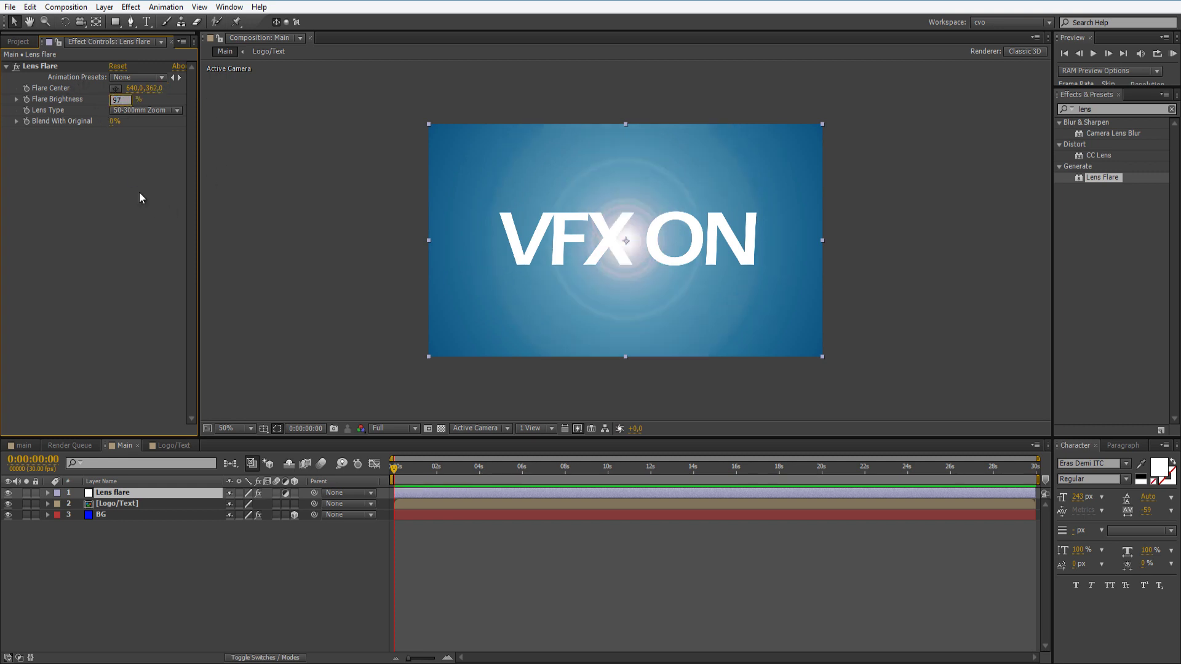
click(141, 112)
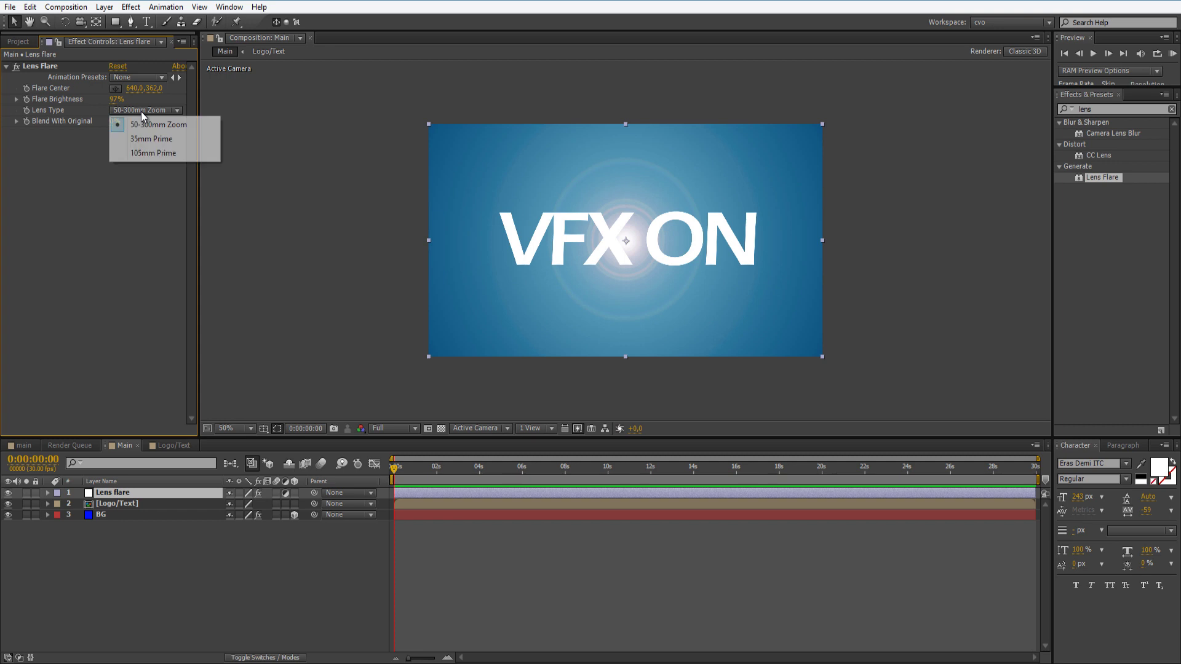
click(154, 154)
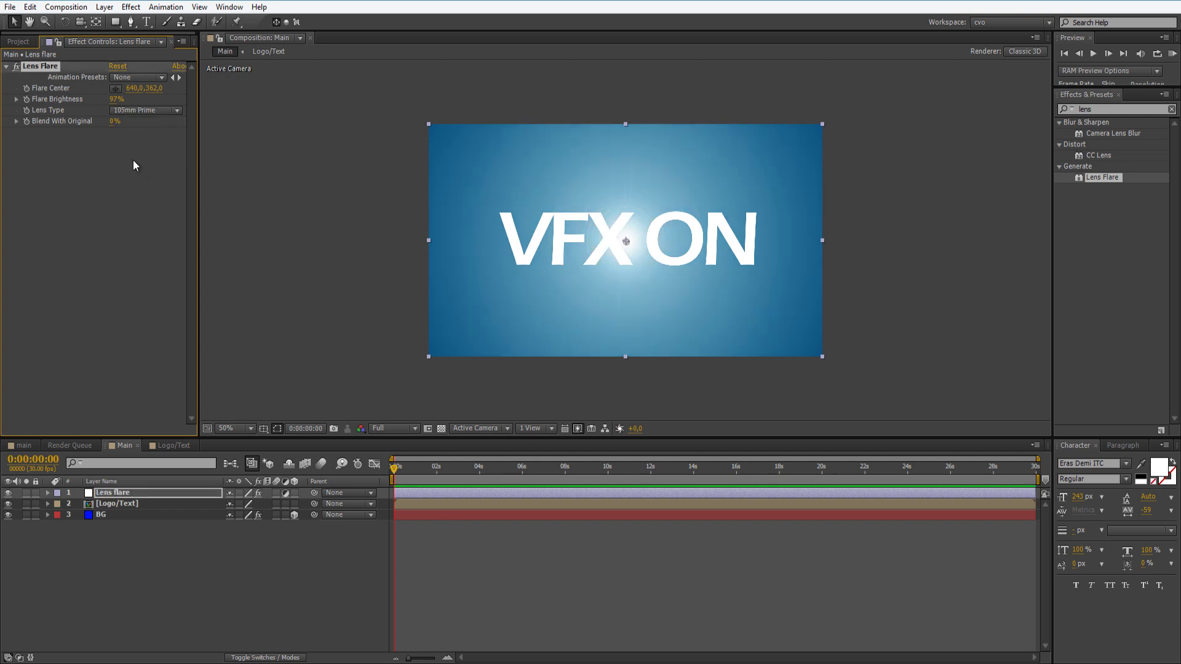
click(115, 121)
key(Return)
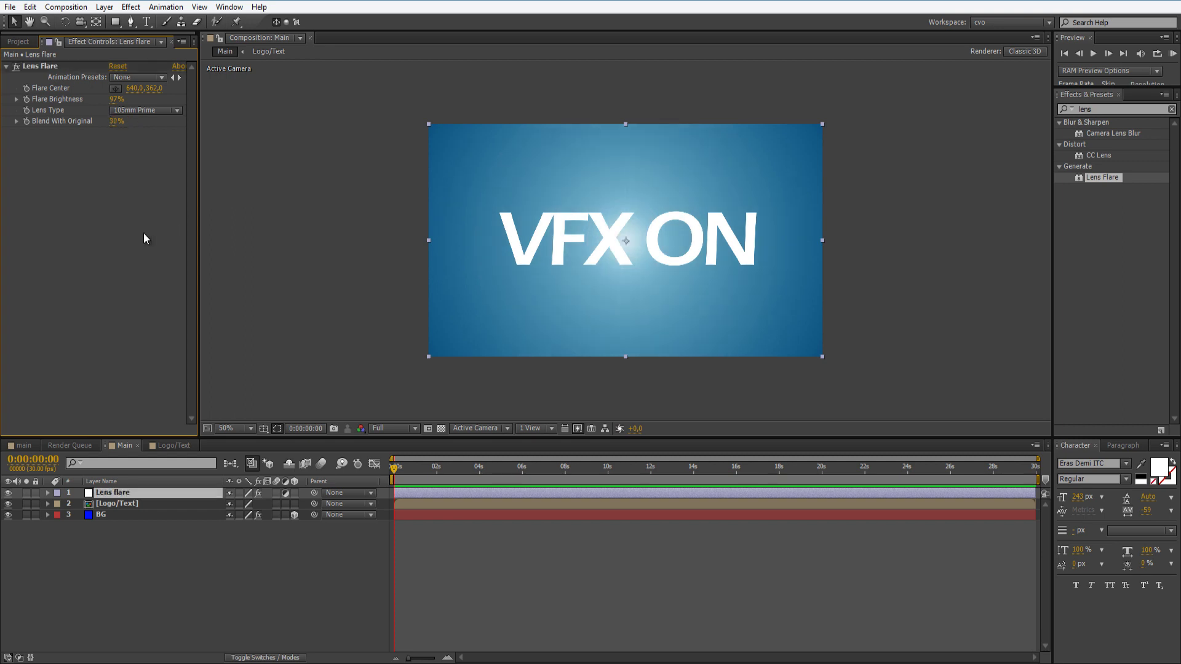
Step: Set the Lens flare layer's blending mode to Overlay
key(F4)
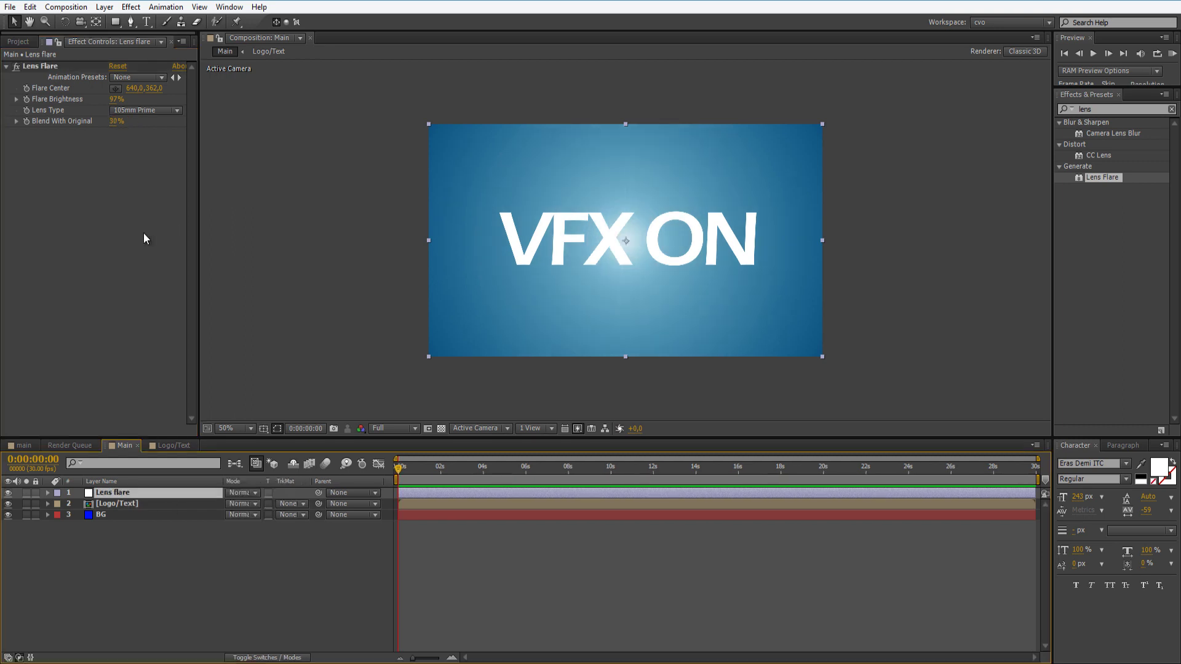
click(250, 494)
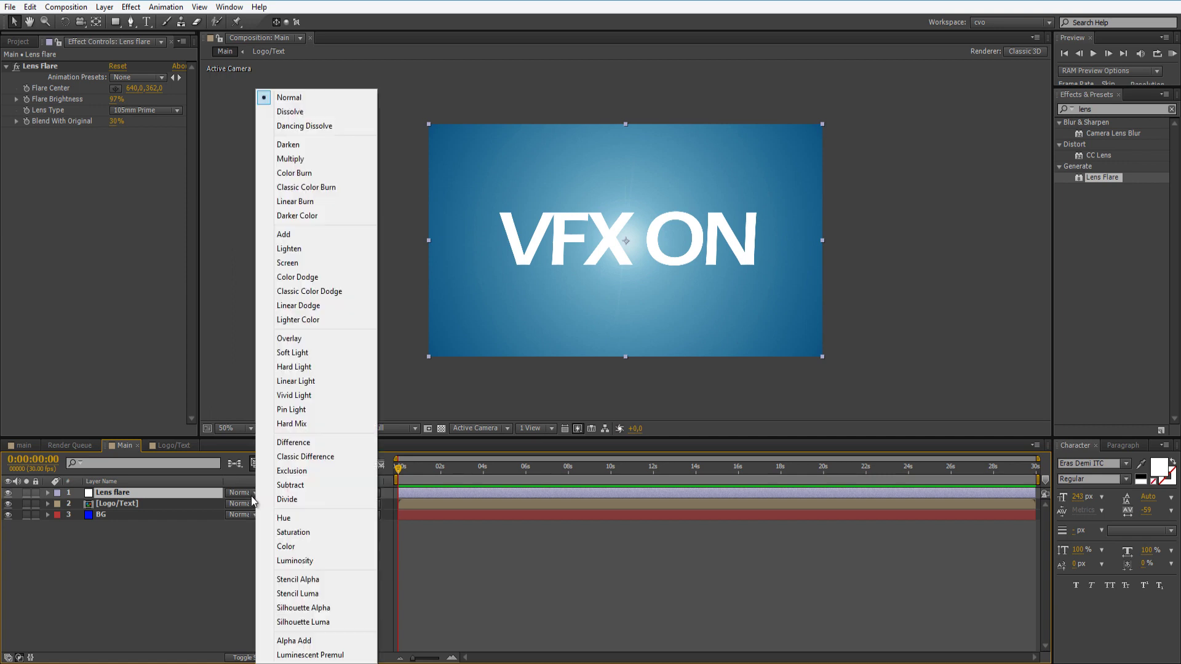
click(307, 343)
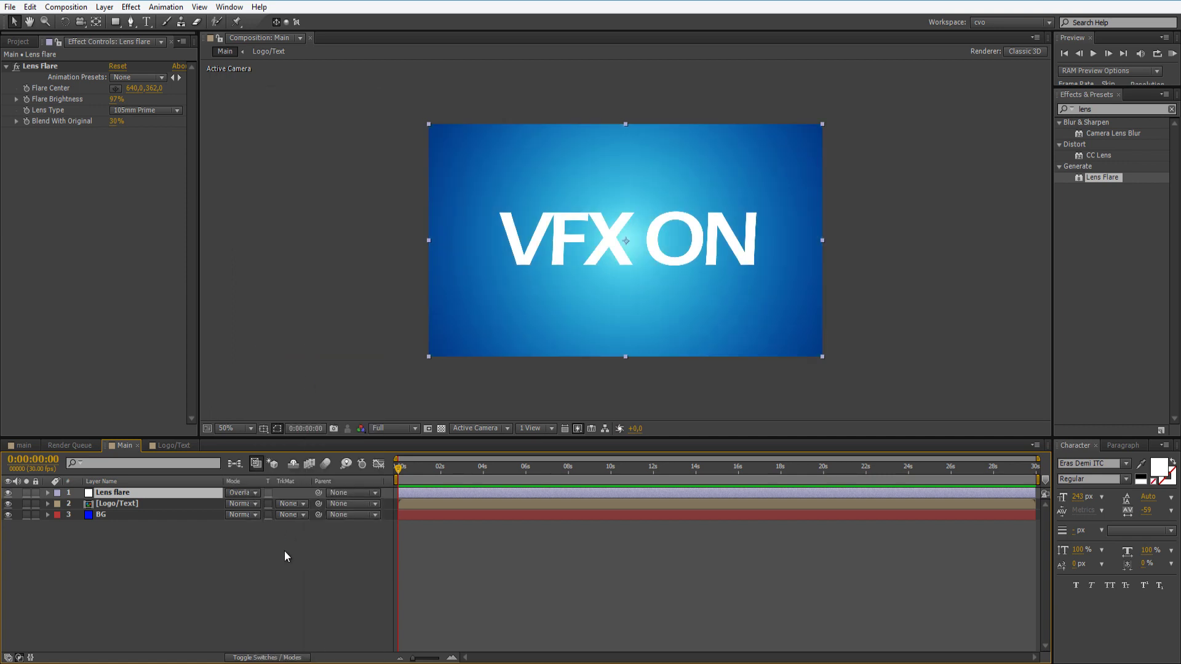
Step: Turn on motion blur and 3D for Logo/Text and enable composition motion blur
click(259, 657)
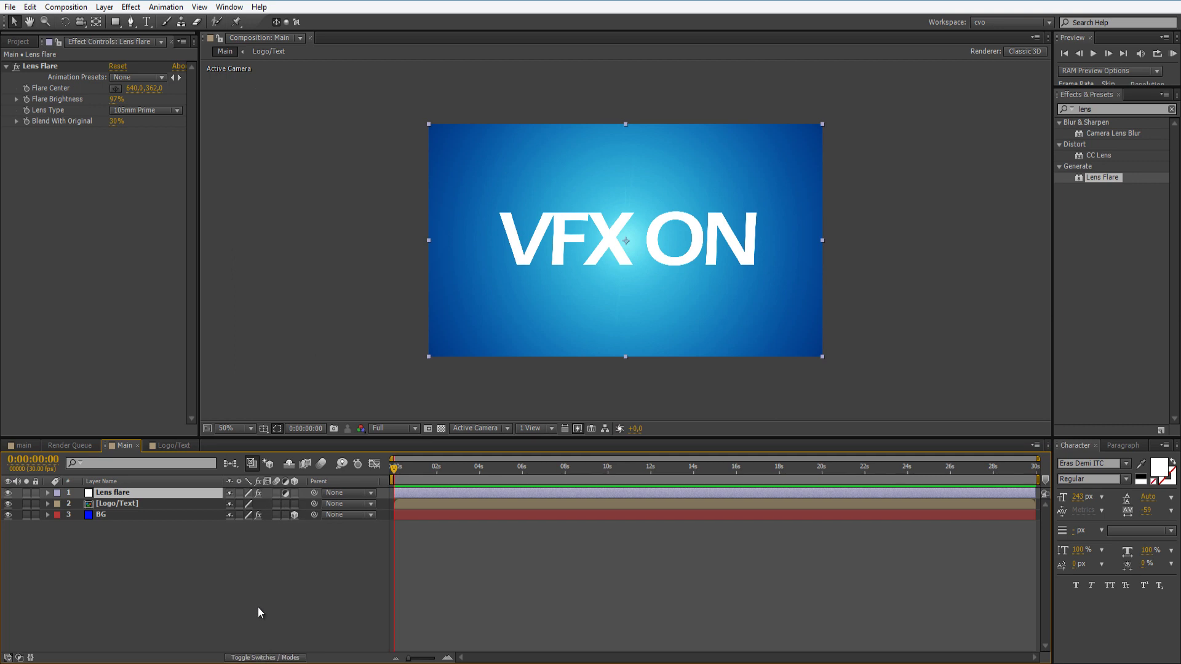
click(276, 504)
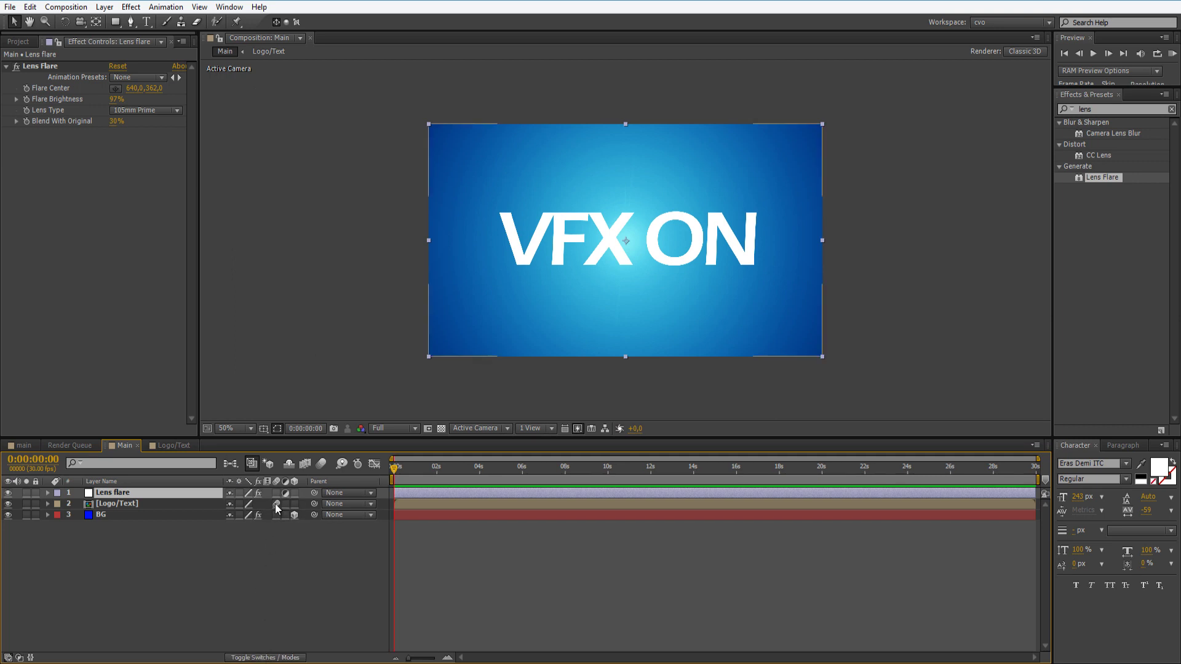
click(295, 503)
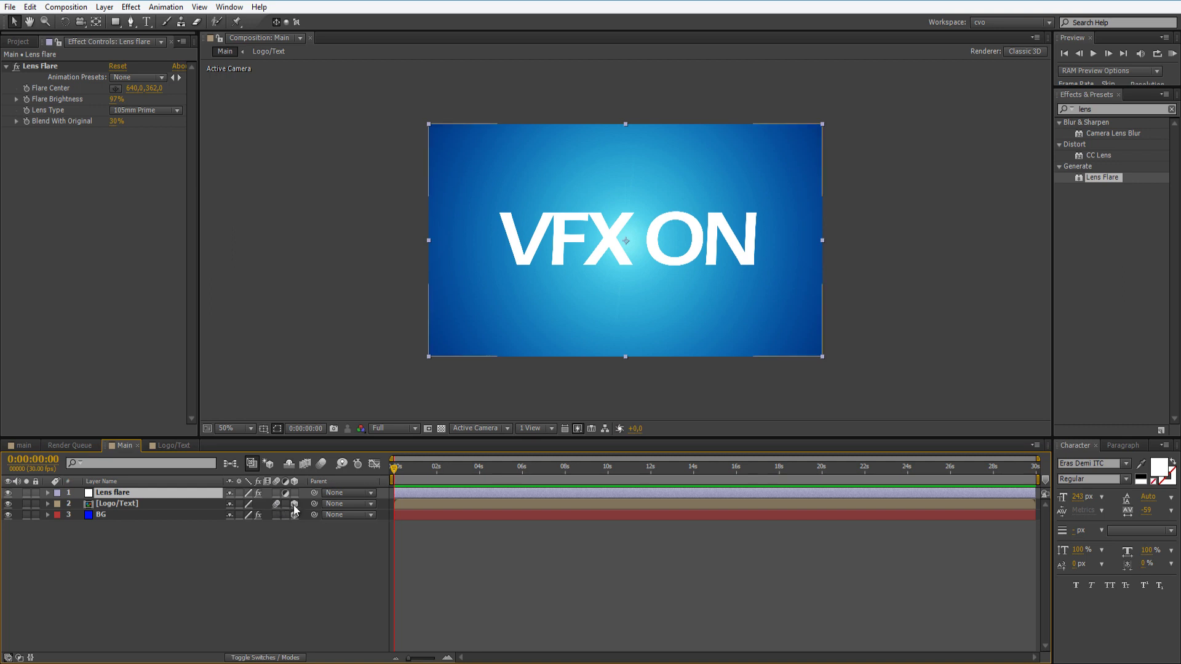
click(320, 465)
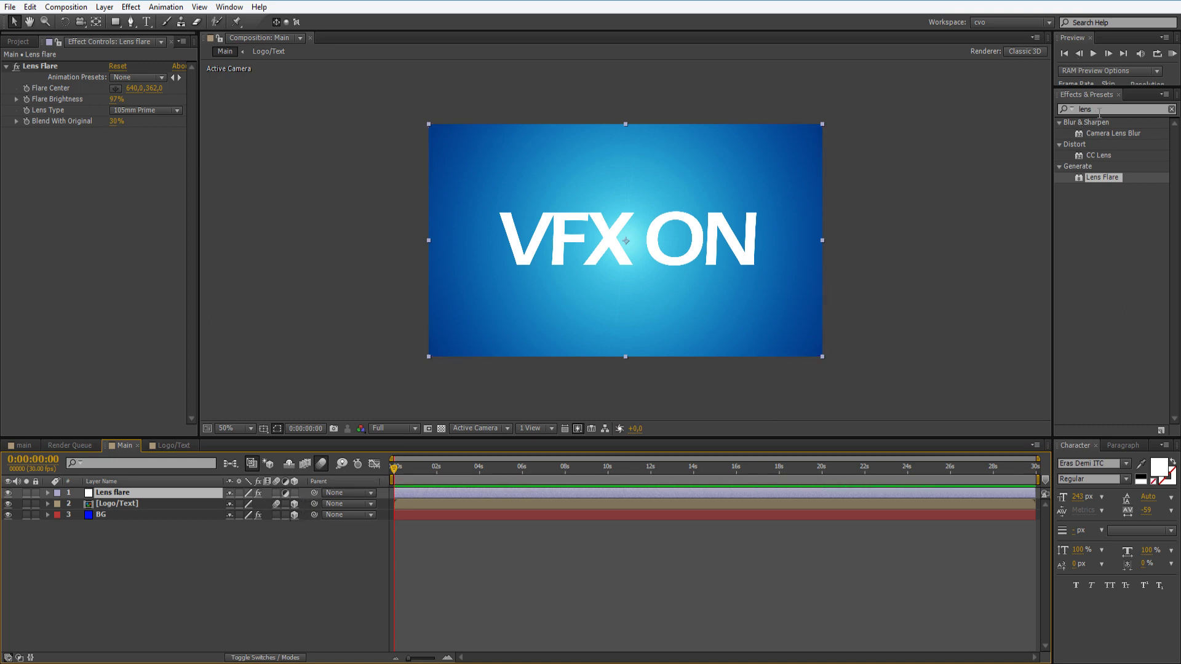
Step: Find CC Scatterize by searching 'cc sc' and apply it to the Logo/Text layer
click(1077, 112)
text(cc)
click(1073, 111)
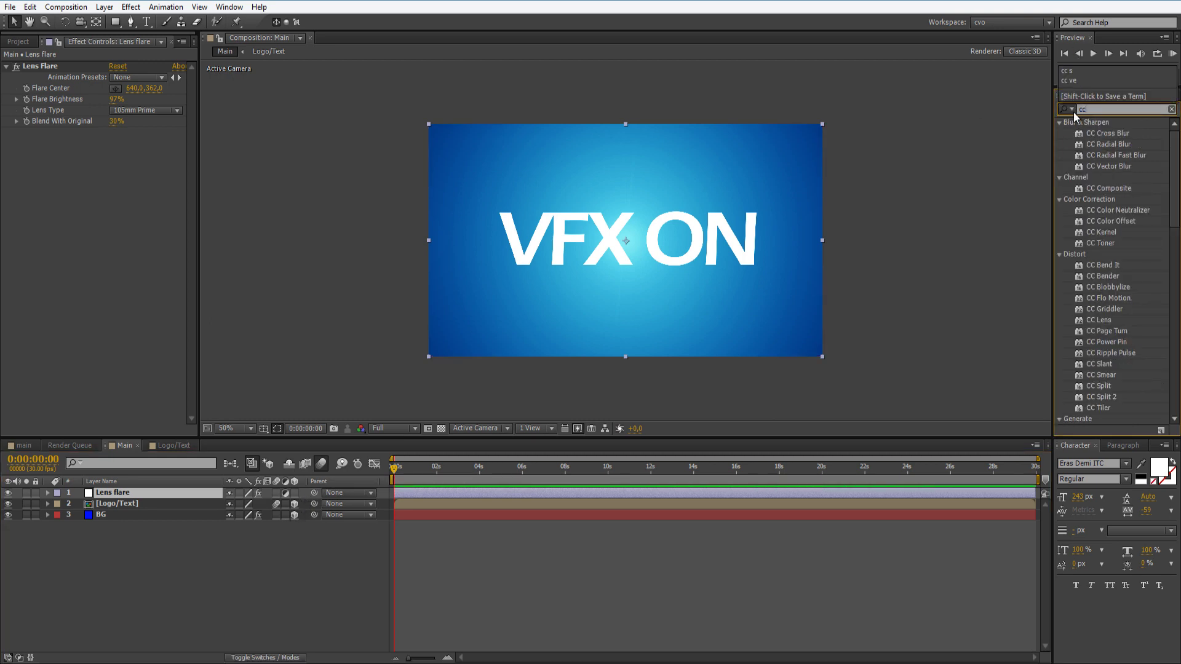
text(sc)
click(1106, 133)
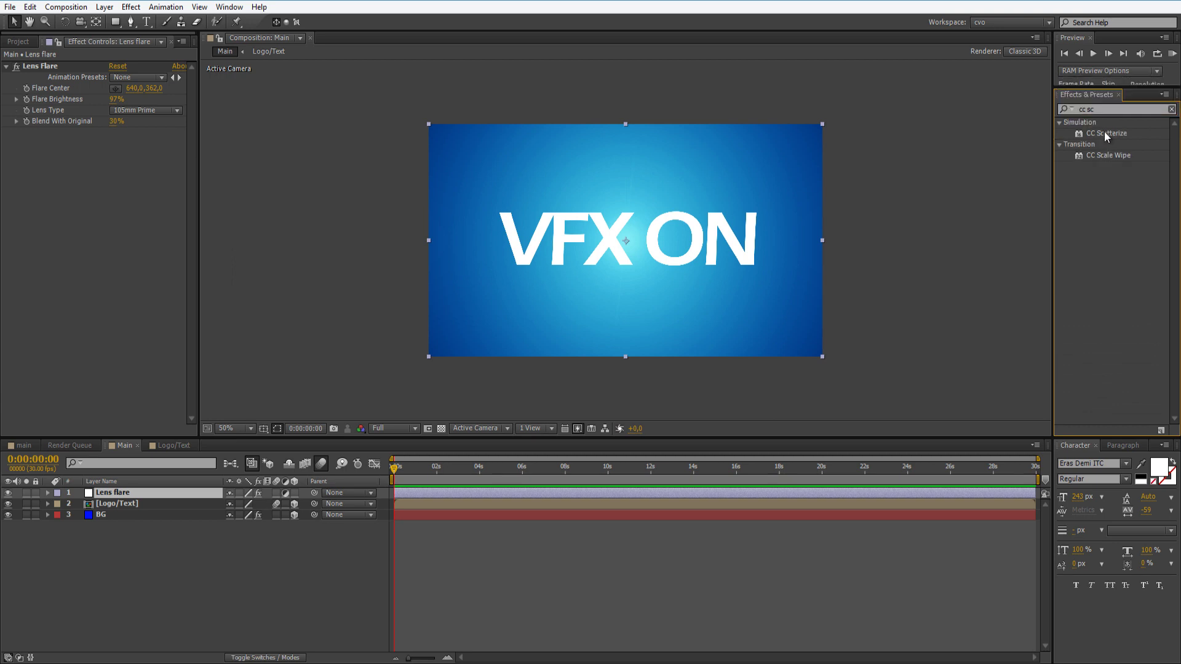
drag(978, 174, 155, 503)
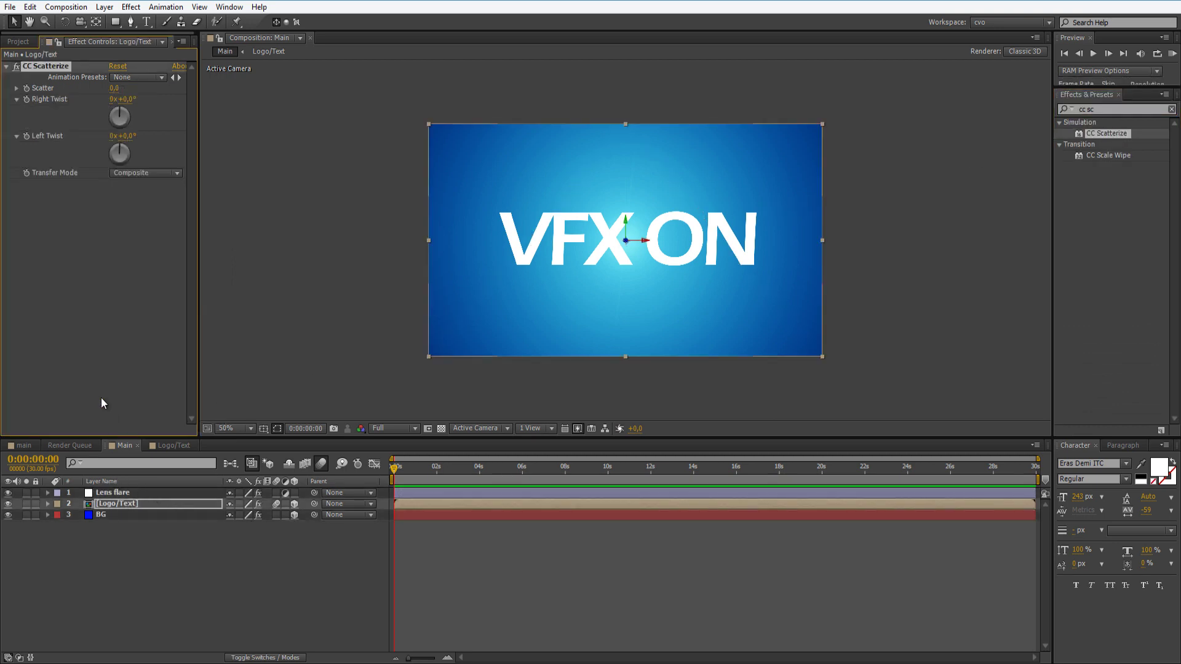
Step: Reveal Logo/Text's Effects, CC Scatterize parameters and Transform properties in the timeline
click(47, 503)
click(58, 515)
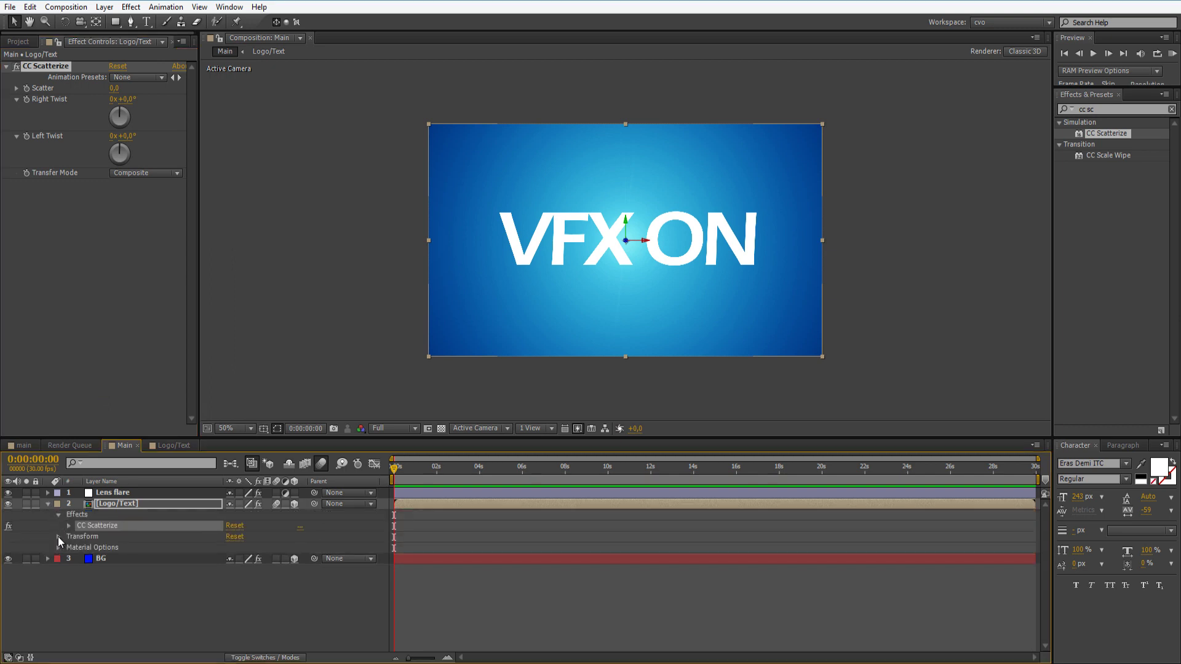
click(59, 536)
click(69, 525)
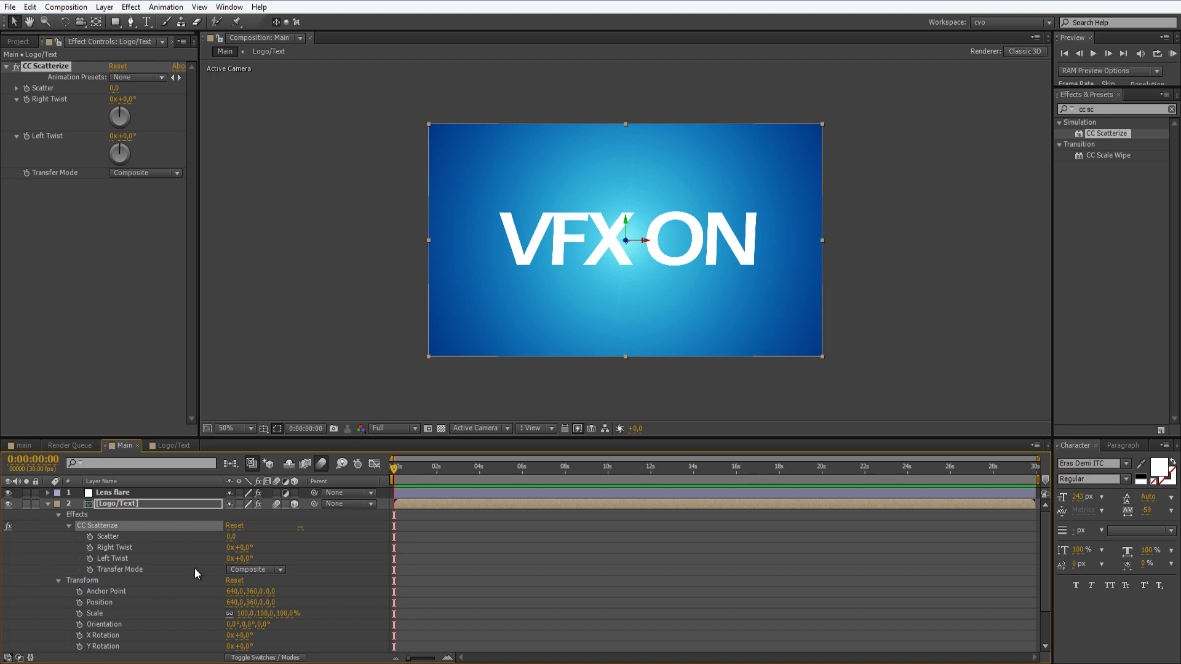
Step: Enable keyframing for Scatter, Right Twist, Left Twist and Position at 0:00
click(91, 536)
click(90, 547)
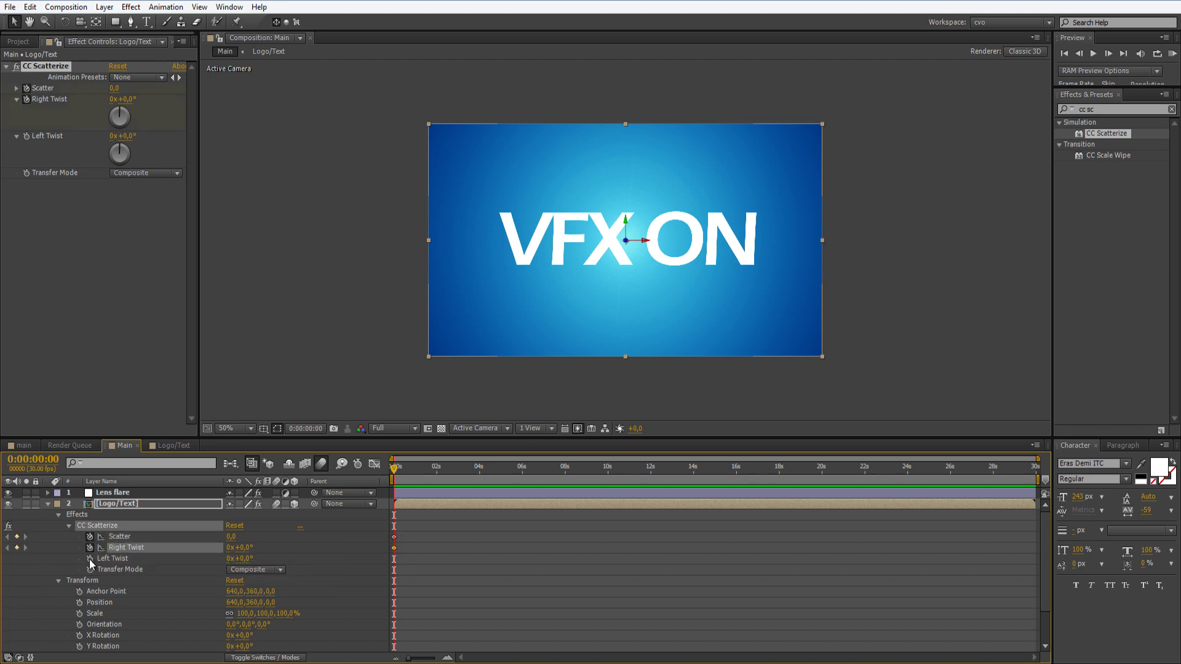
click(90, 559)
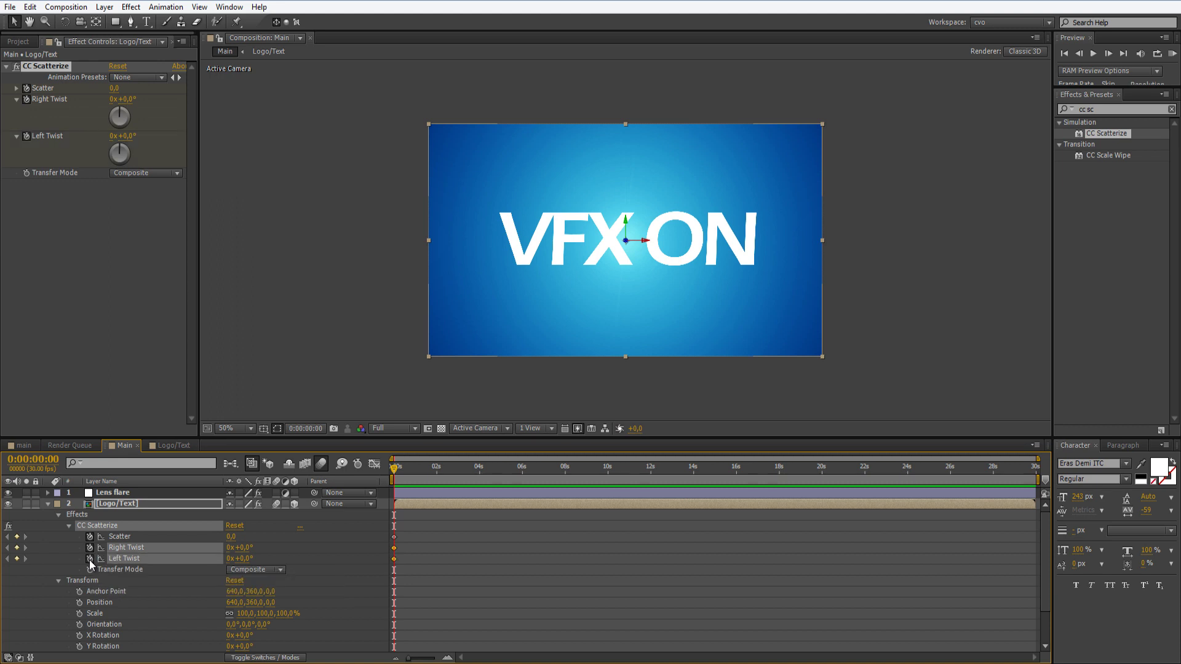
click(79, 604)
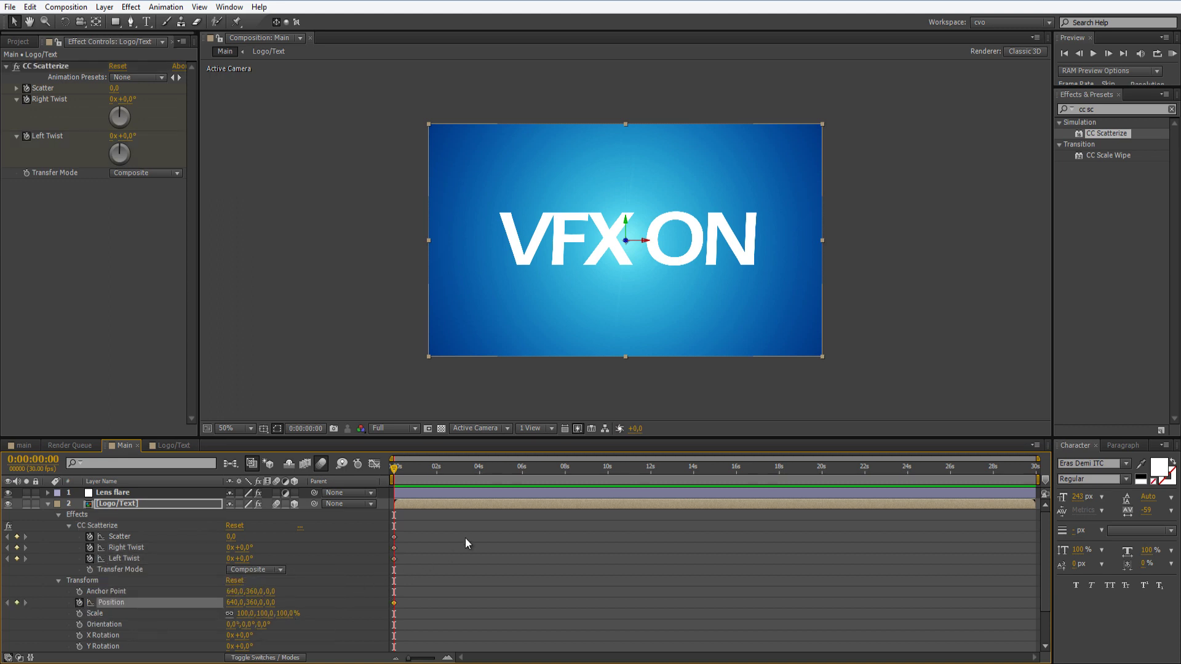
Step: Key Scatter at 95 and Right Twist at -2x-8°
click(237, 537)
text(95)
key(Tab)
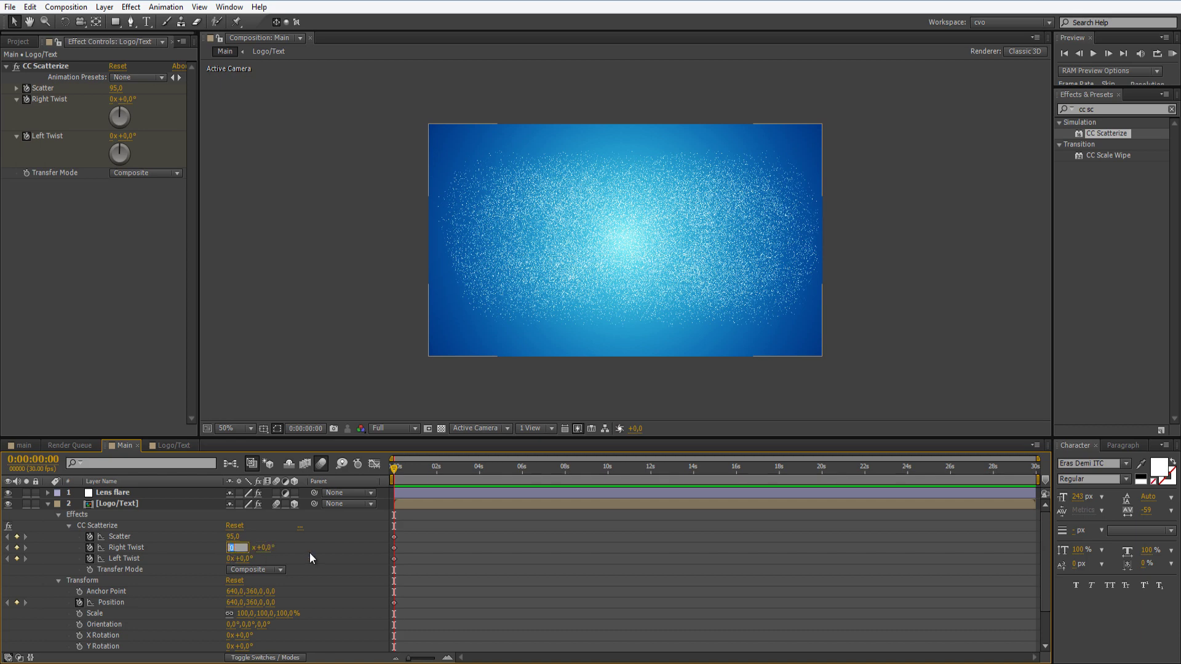
text(-2)
key(Tab)
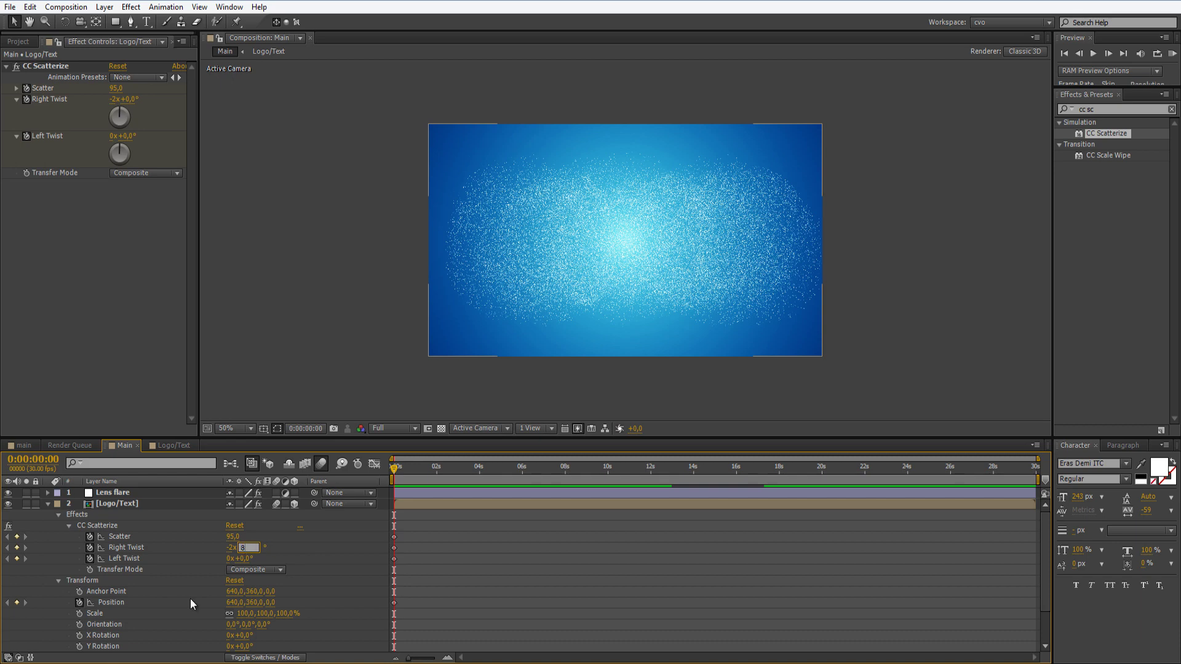
key(Return)
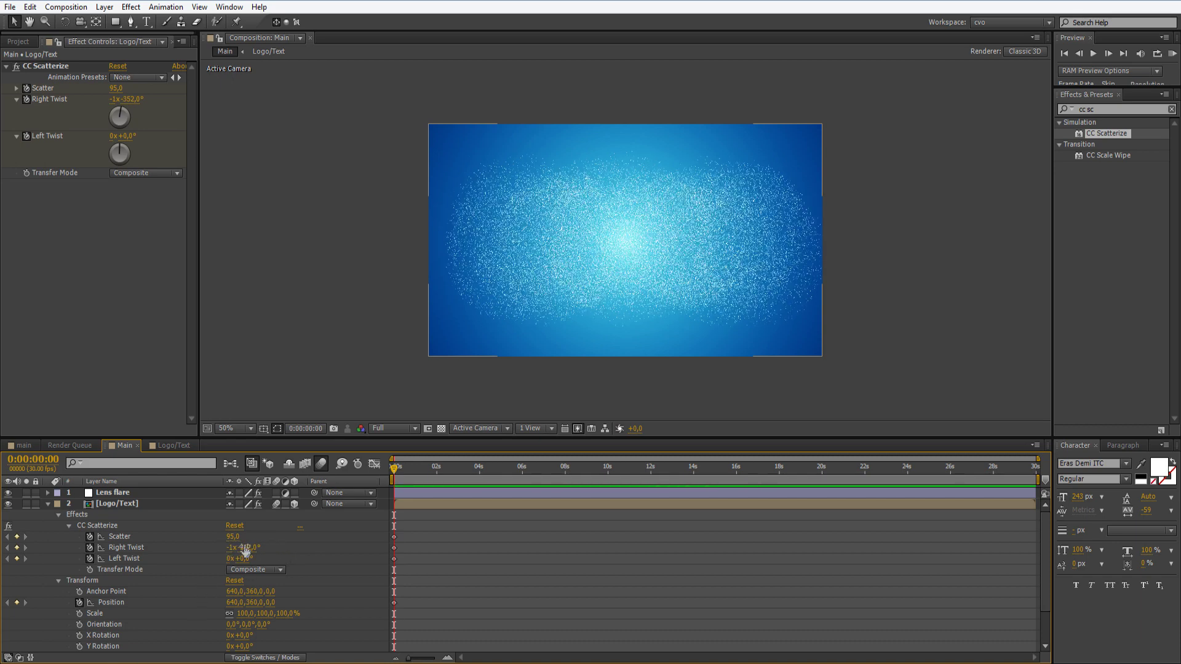
drag(246, 552, 247, 557)
click(243, 548)
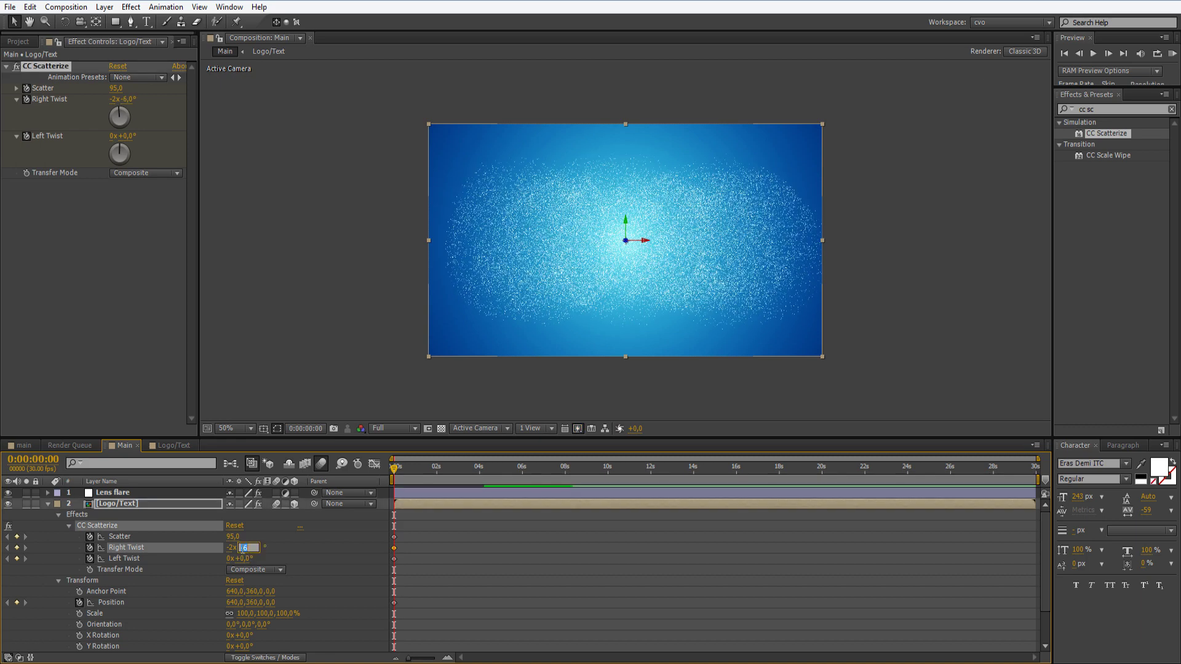
text(-8)
click(281, 547)
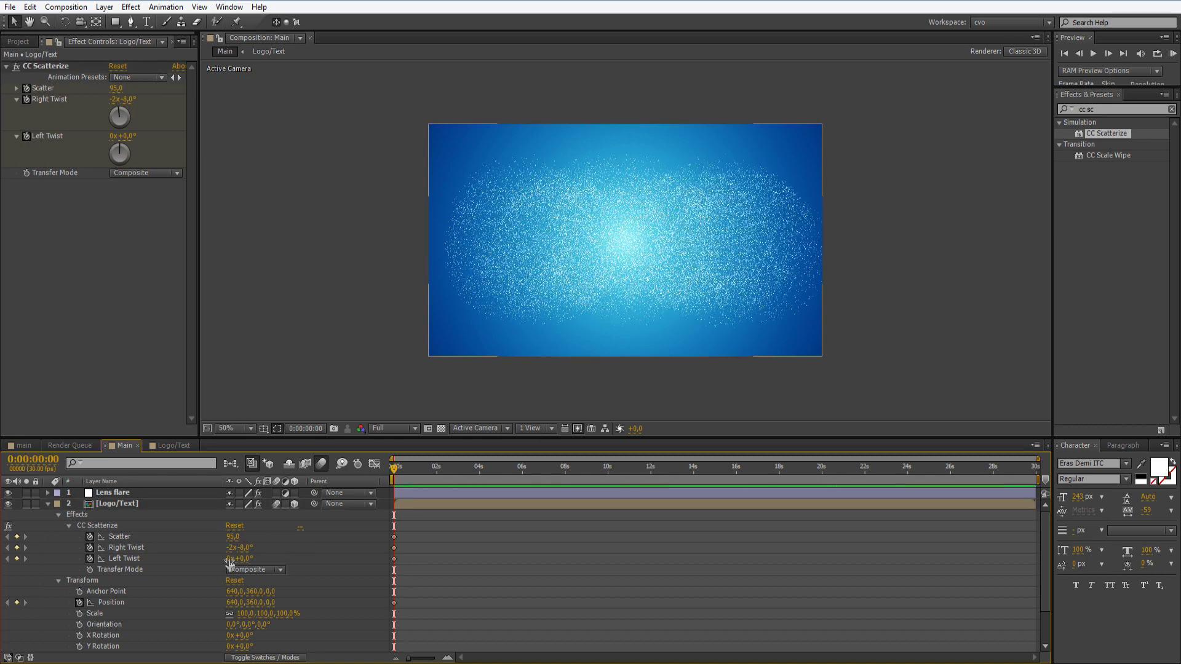
Step: Key Left Twist at 2x+8° and Position Z at -552
click(229, 560)
text(2)
key(Return)
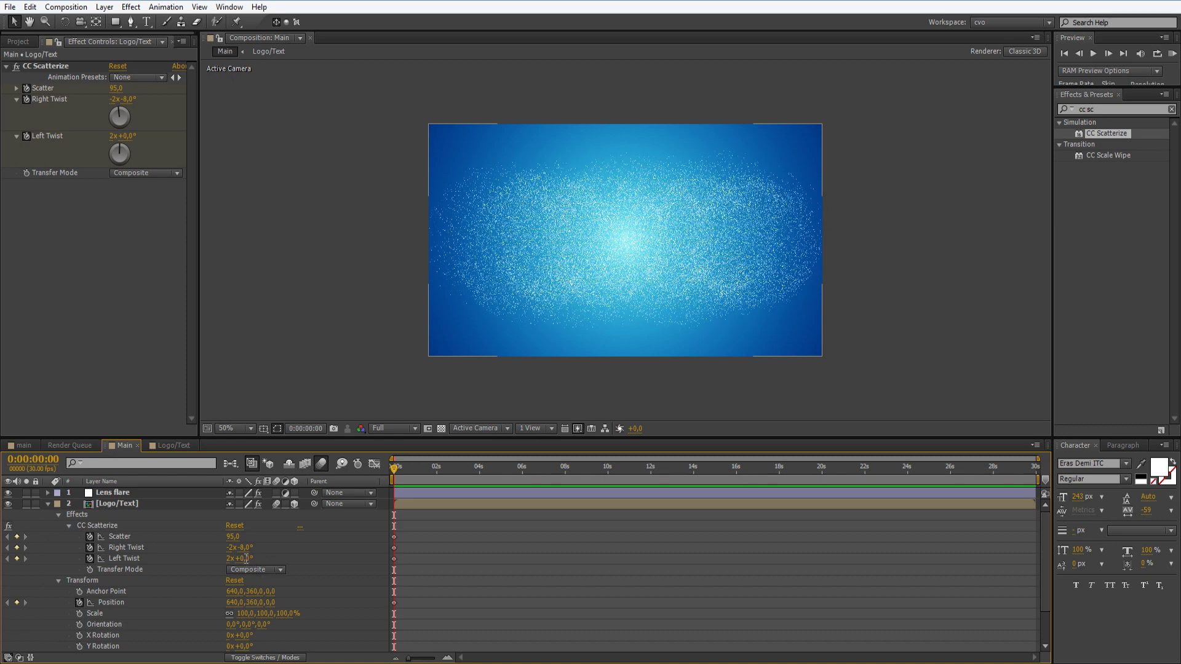
click(245, 559)
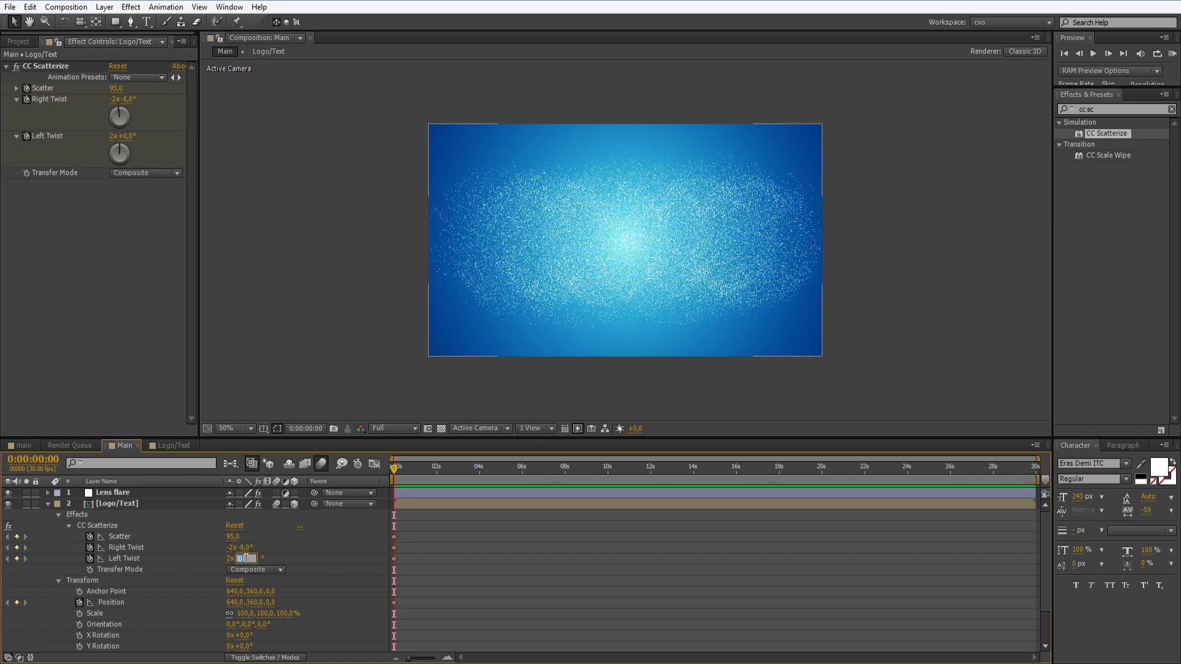
click(280, 553)
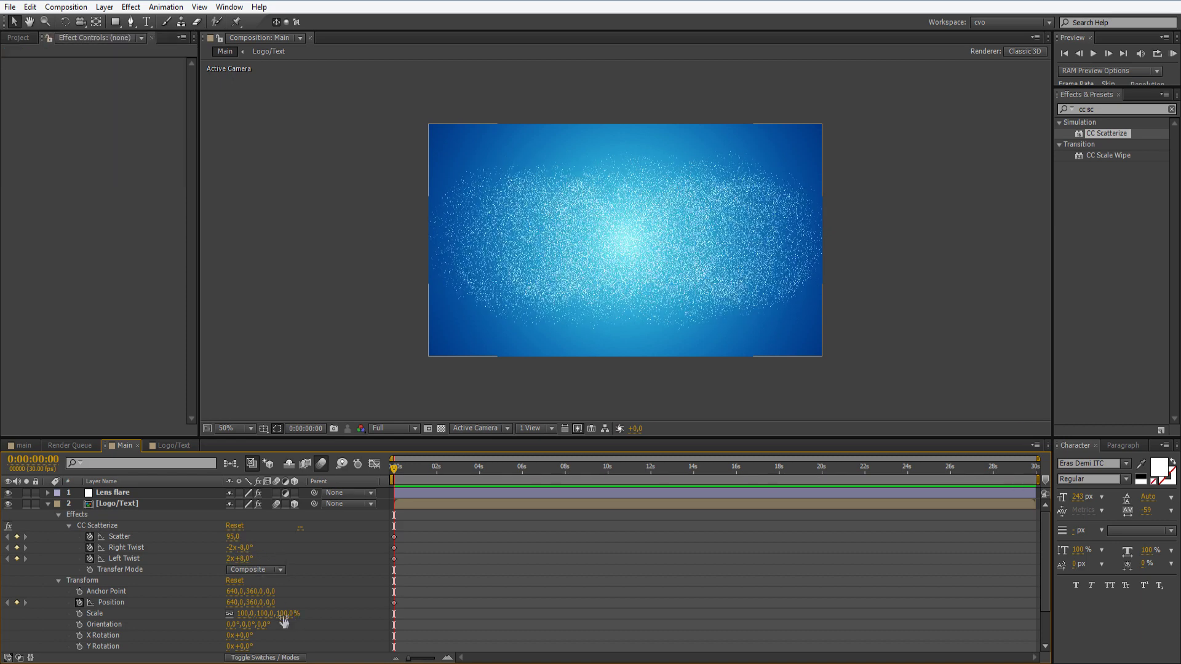
click(271, 603)
text(-552)
click(301, 606)
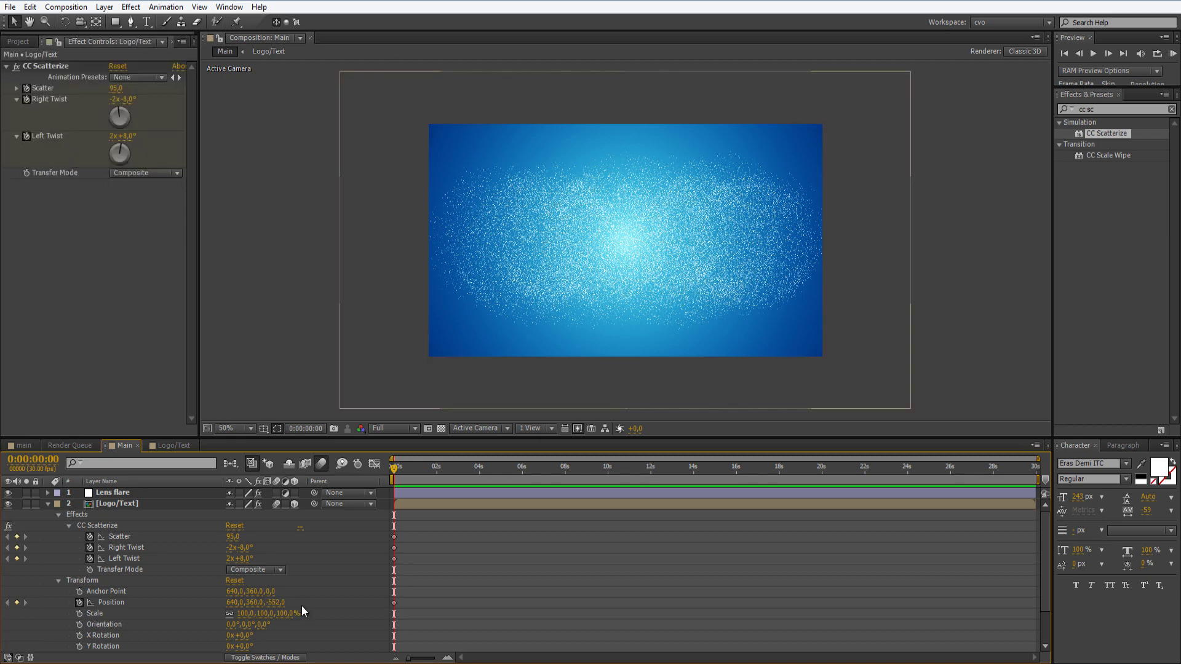
Step: Keyframe Logo/Text Opacity at 0% at 0:00 and 100% at 1:14
scroll(294, 612, down, 1)
click(79, 637)
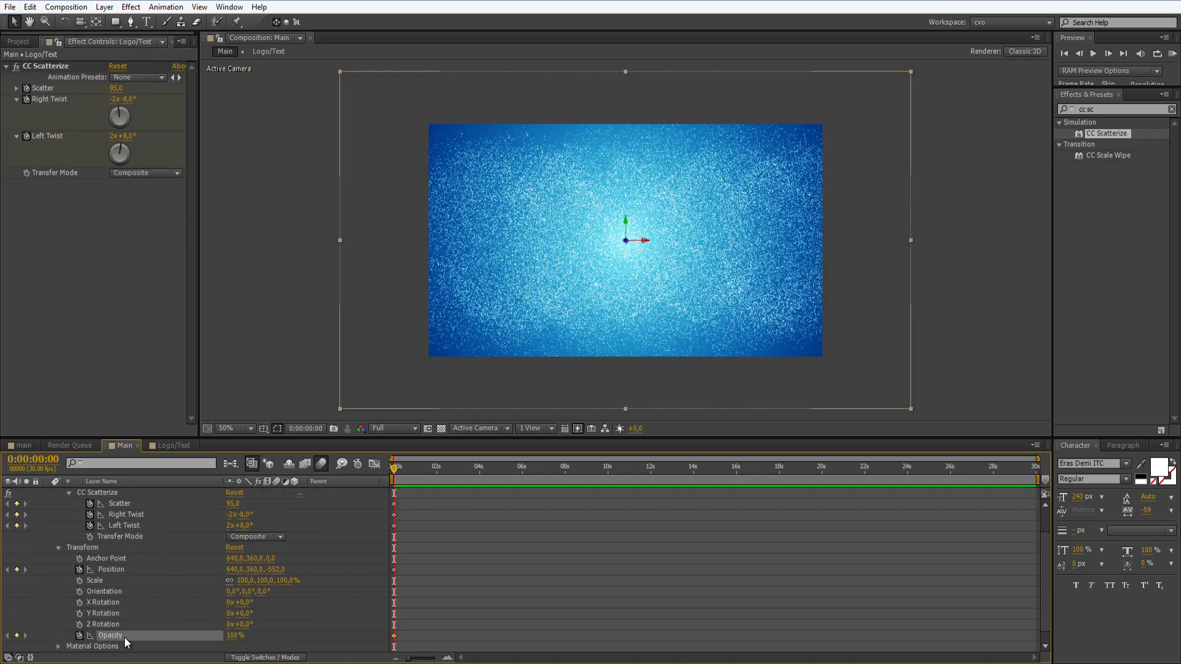
click(234, 636)
text(0)
key(Return)
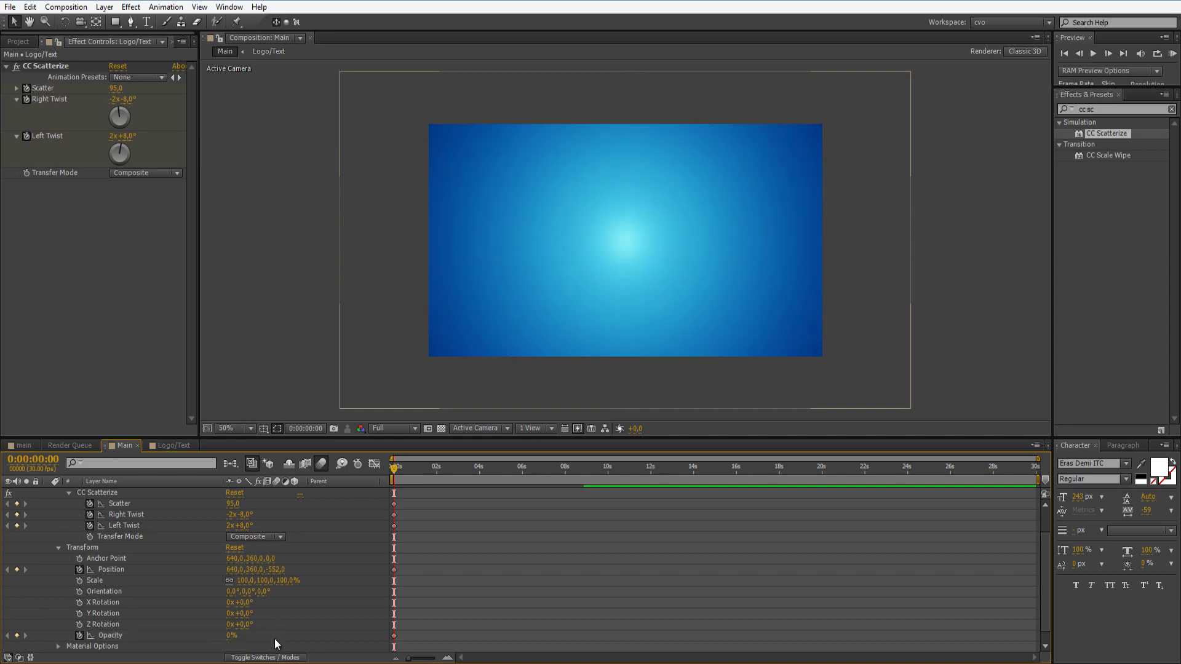
click(274, 639)
drag(396, 469, 423, 474)
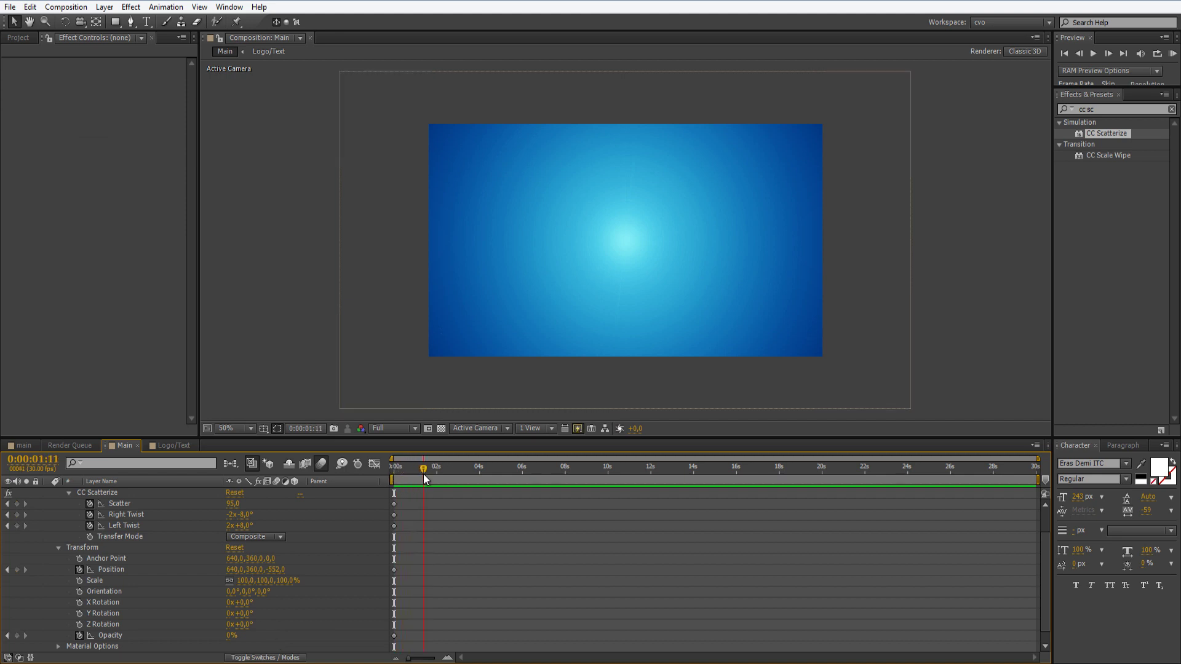
click(232, 637)
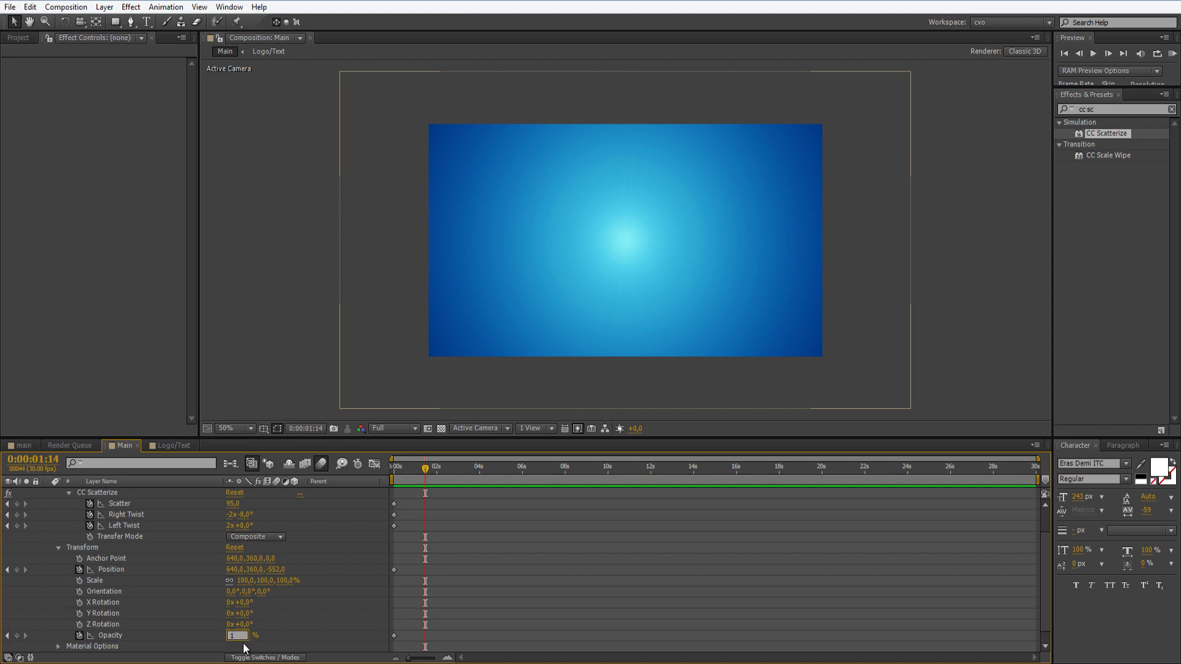
text(100)
key(Return)
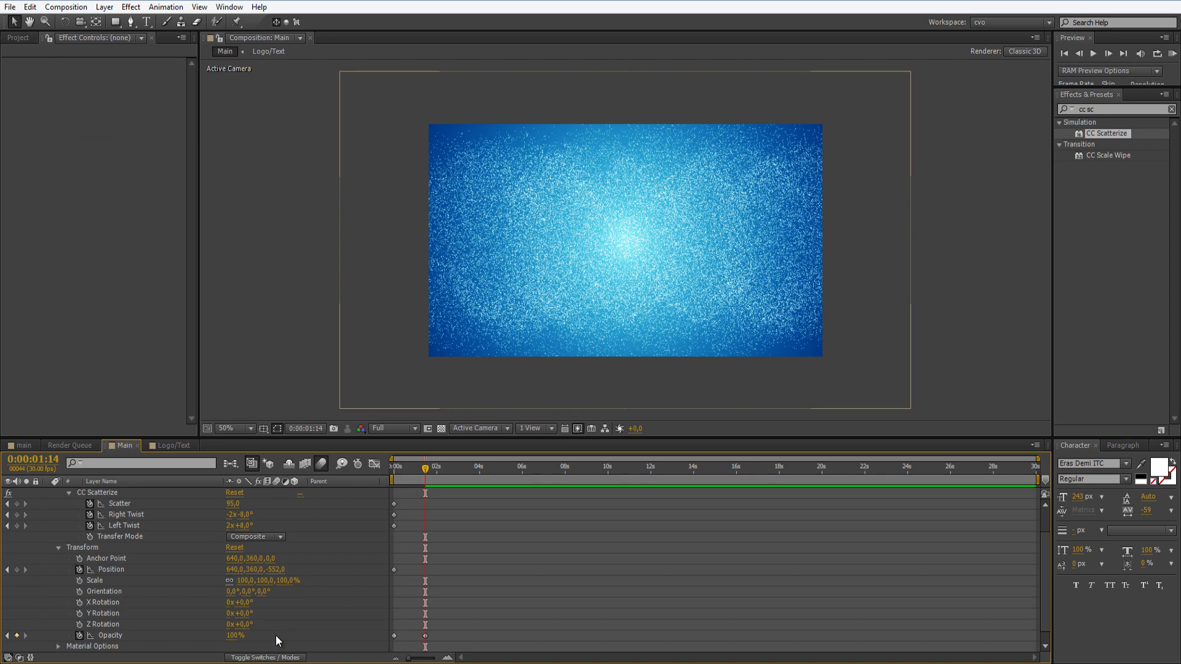
Step: At 0:00:03:01, key Scatter at 18.2 and Right Twist at 0x-173.3°
drag(425, 468, 460, 472)
click(232, 504)
key(BackSpace)
text(18,2)
key(Return)
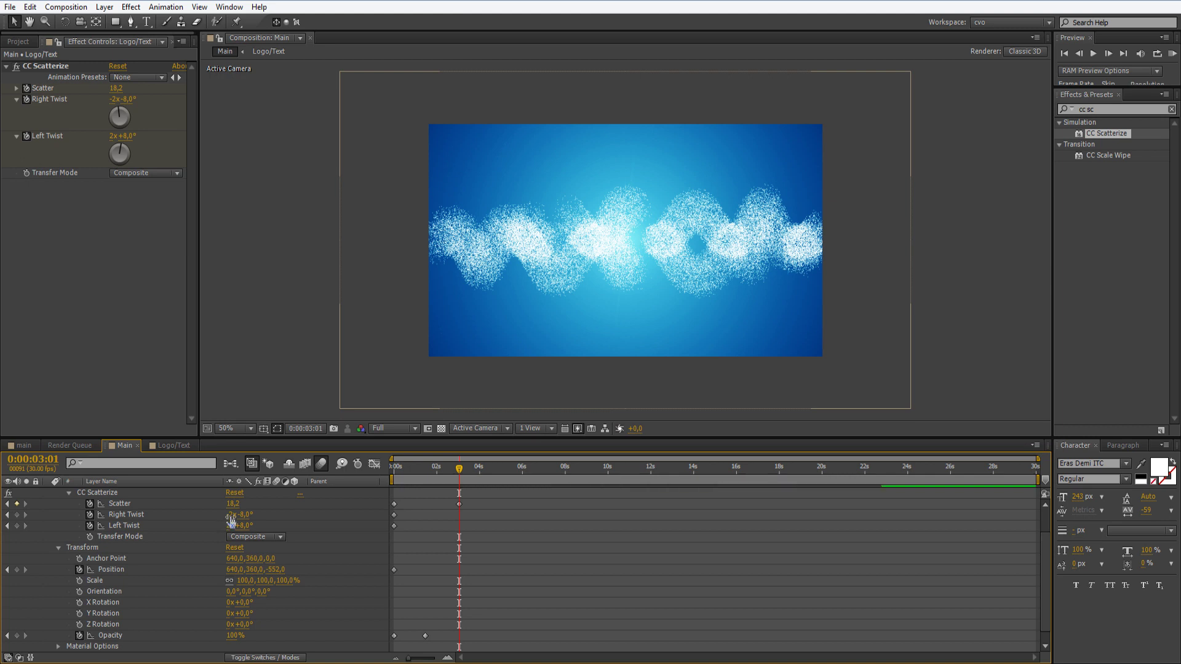
click(231, 515)
text(0)
key(Return)
click(245, 515)
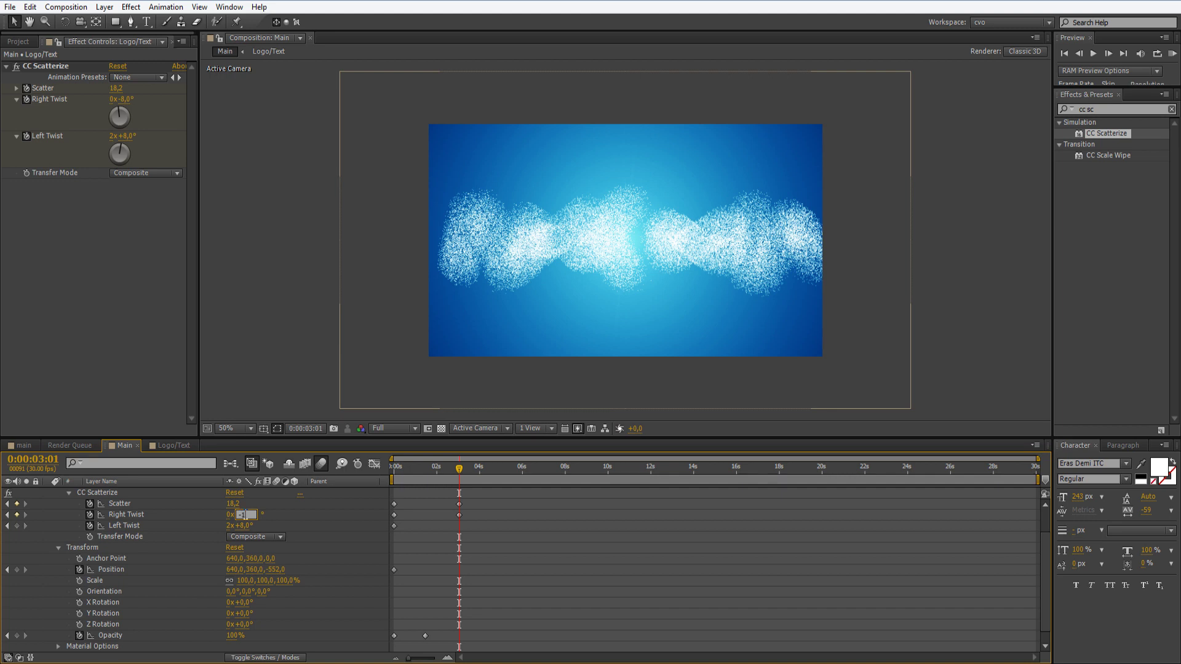
text(-173,3)
key(Return)
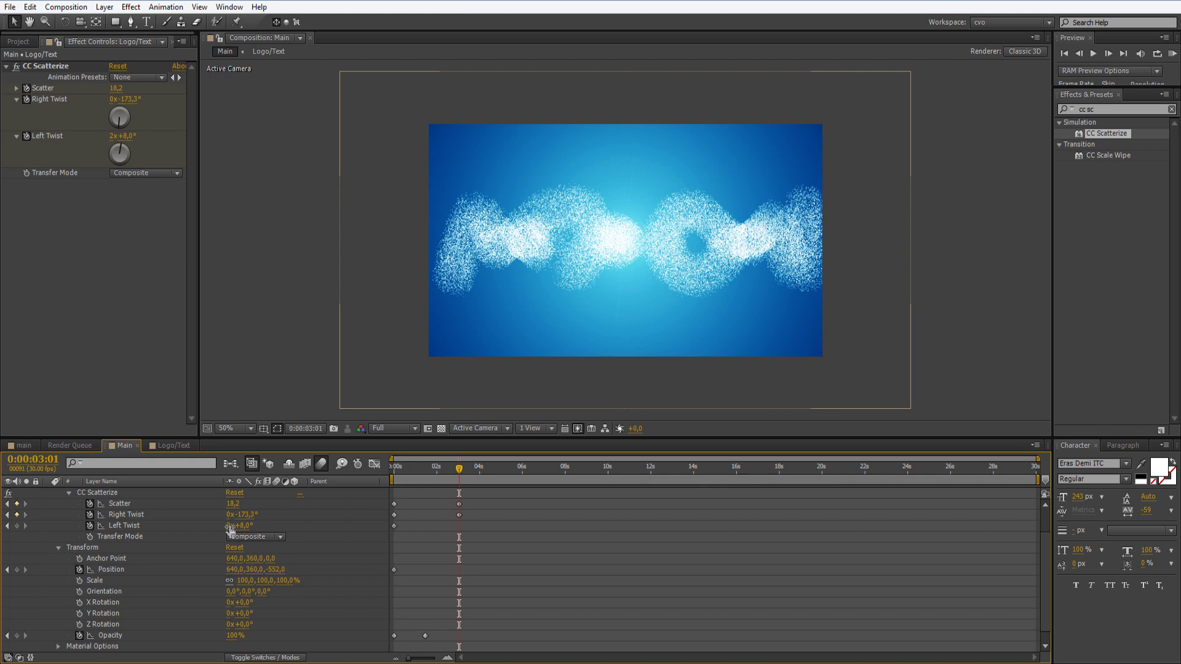
Step: Key Left Twist at 0x+192.2°
click(229, 526)
text(0)
key(Return)
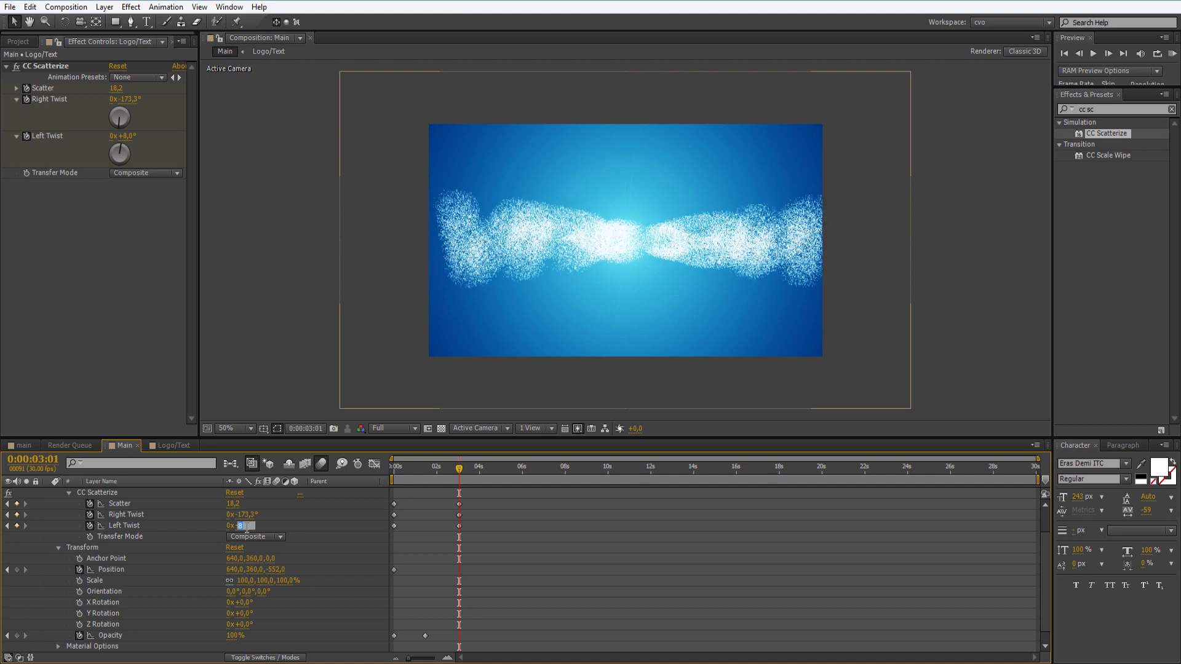
click(246, 527)
text(19,2)
key(Return)
key(F2)
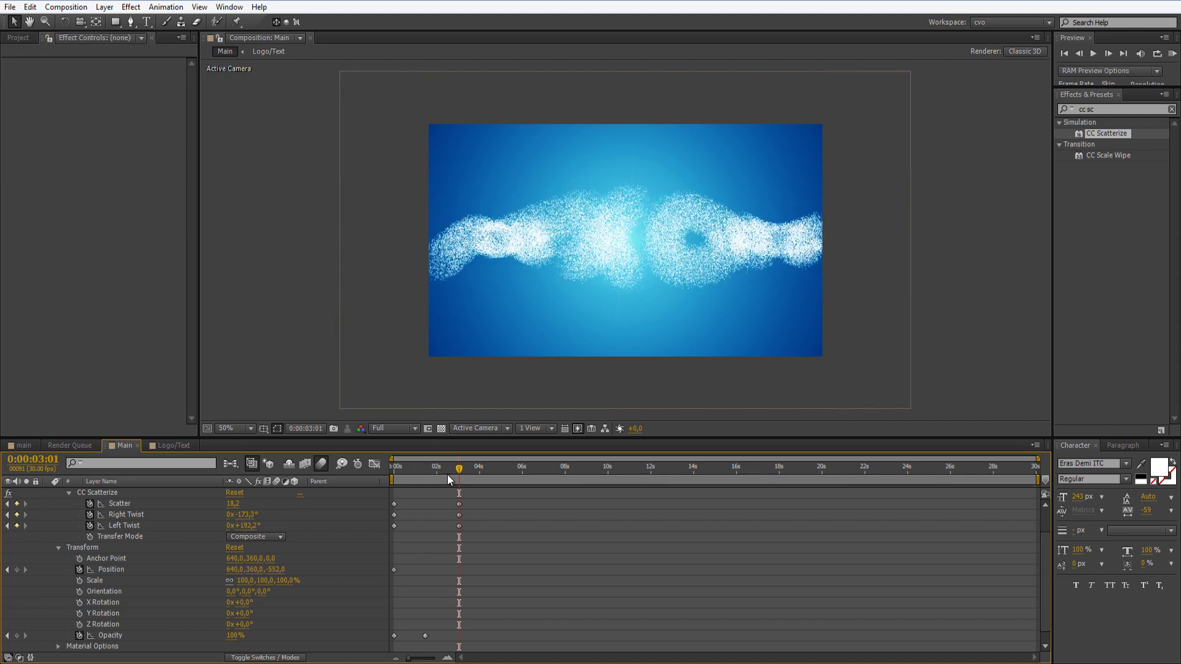
drag(461, 470, 471, 475)
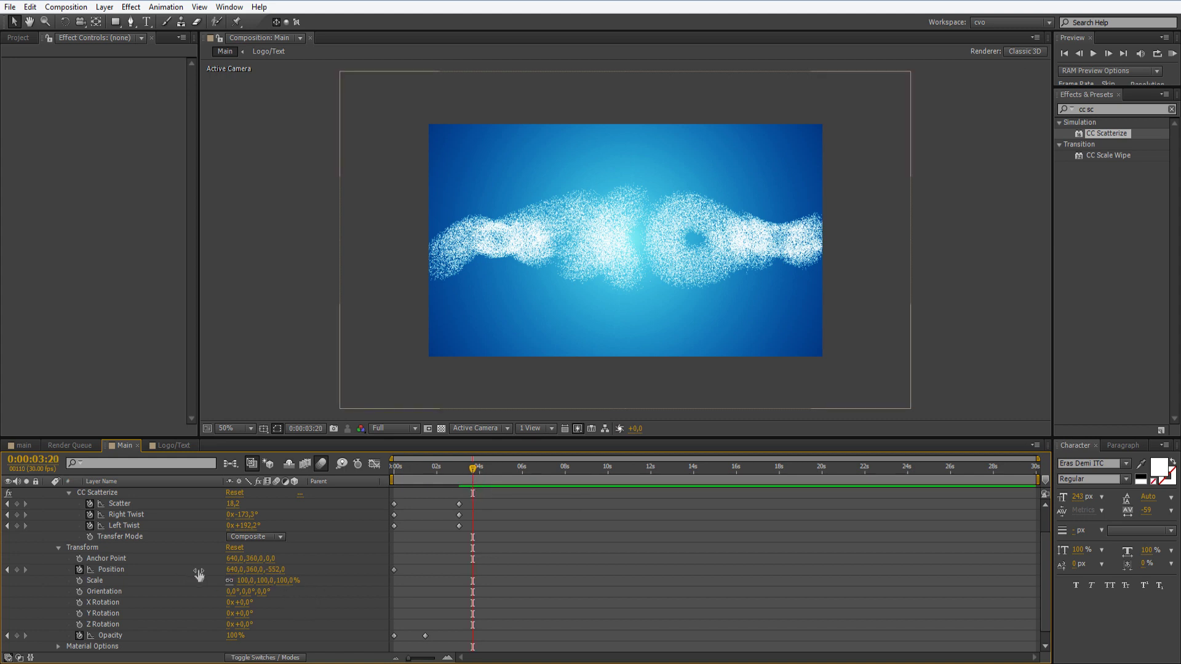
Step: Key the text's Position Z at 0 and preview the motion
click(277, 570)
text(0)
key(Return)
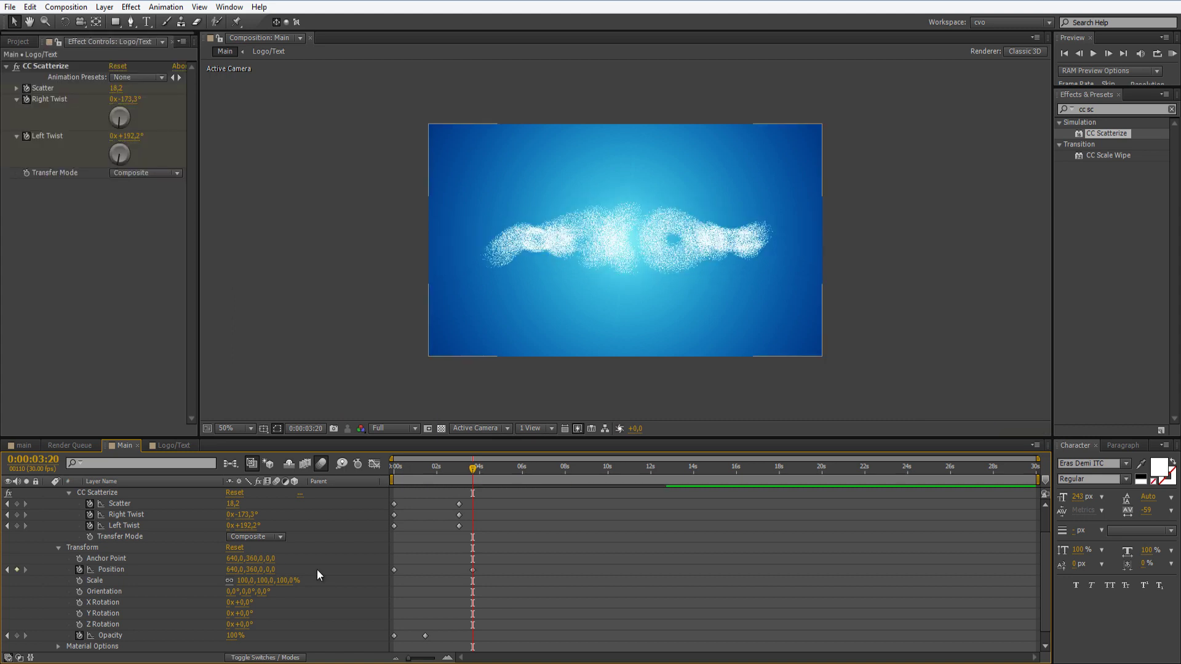
click(316, 570)
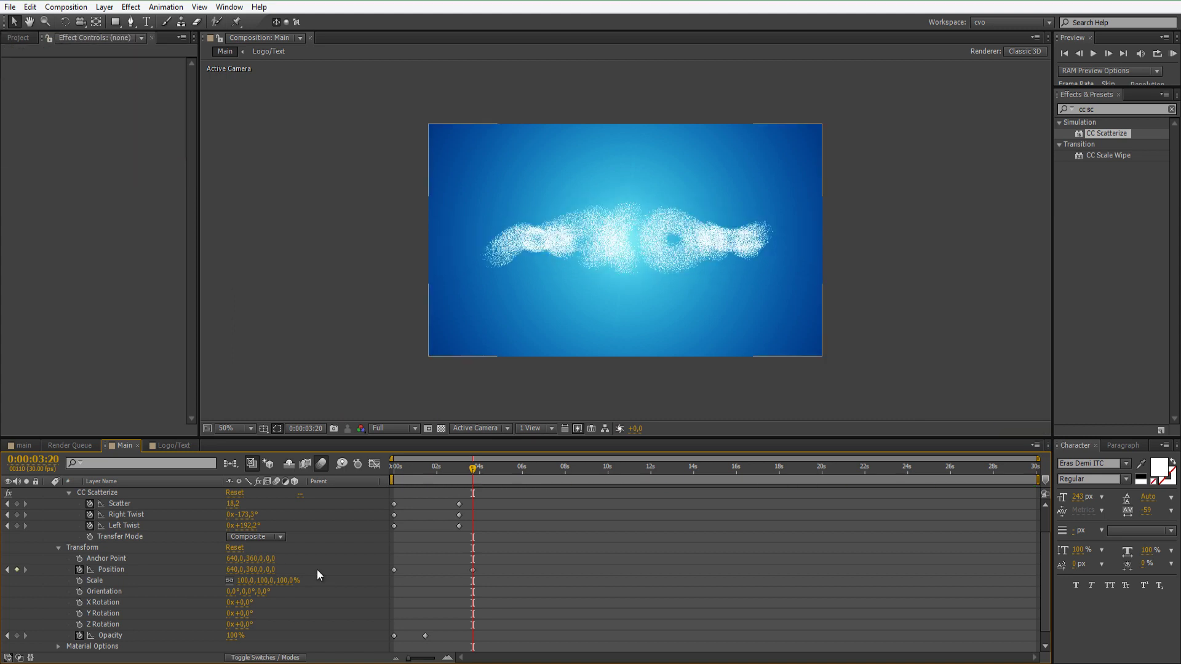
key(space)
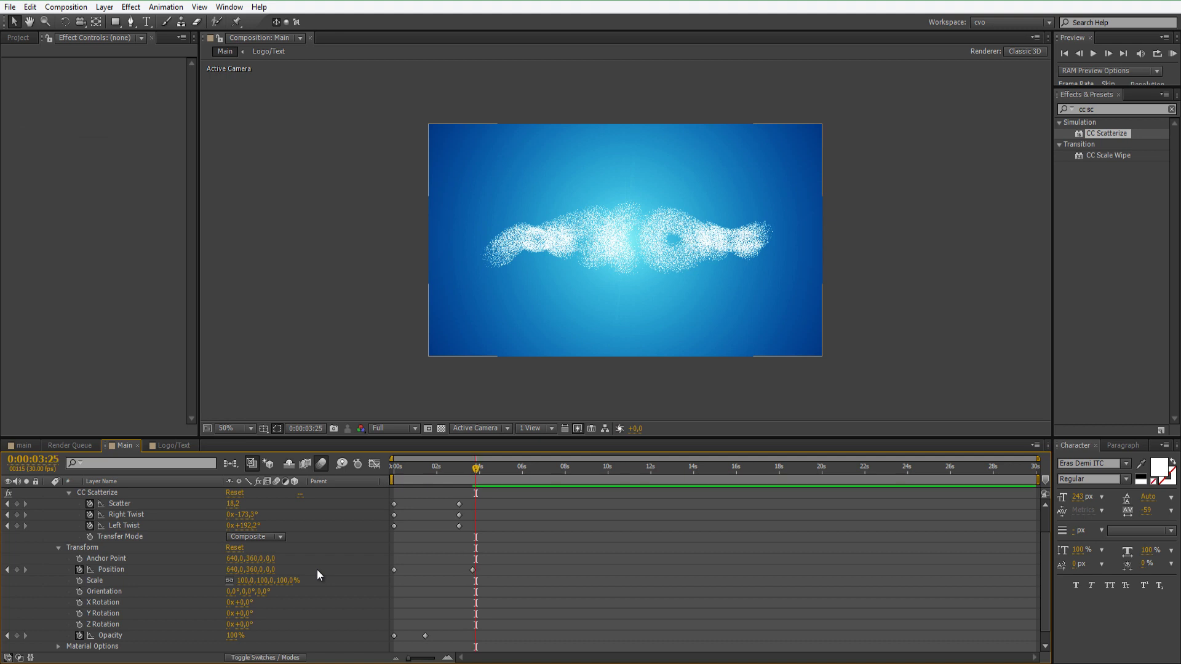
Step: At 3:25, key Scatter 0.5, Right Twist 21° and Left Twist 6.3°
click(234, 504)
text(0,5)
key(Return)
click(257, 515)
text(21)
key(Return)
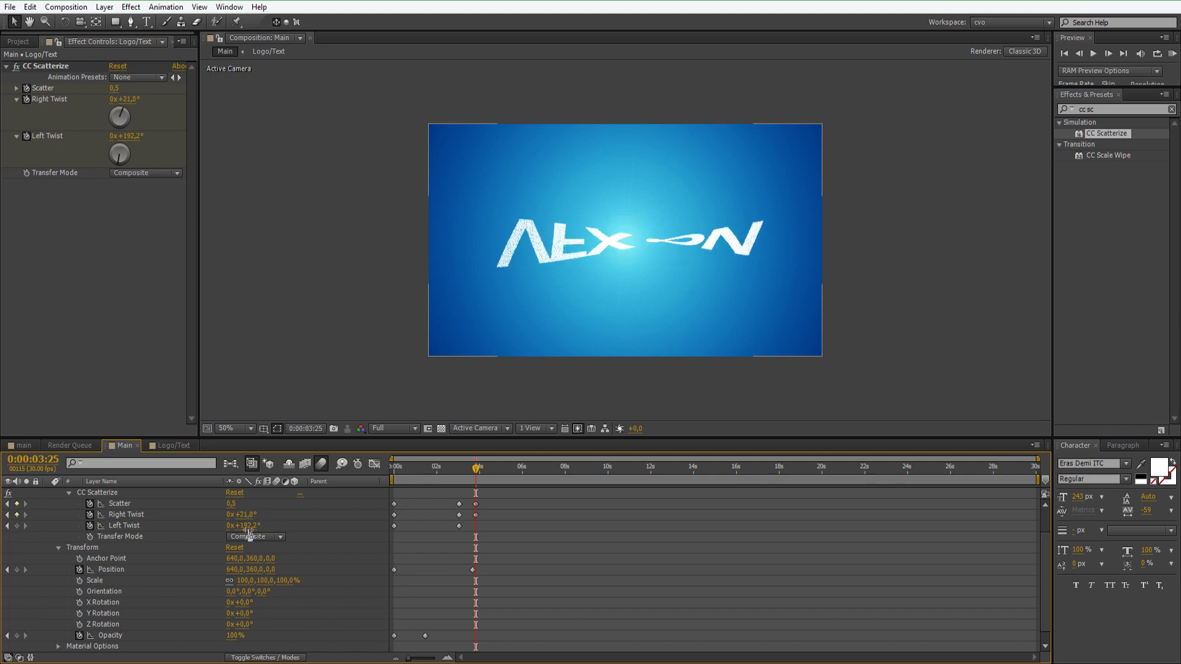
click(251, 527)
text(6,3)
key(Return)
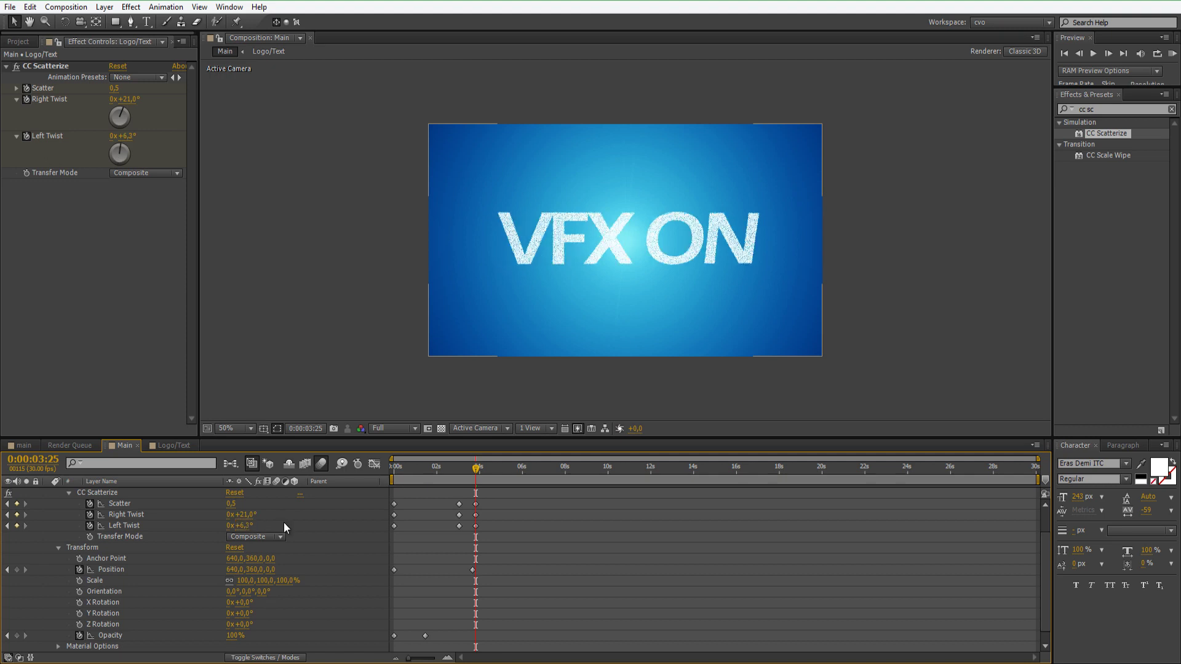
key(F2)
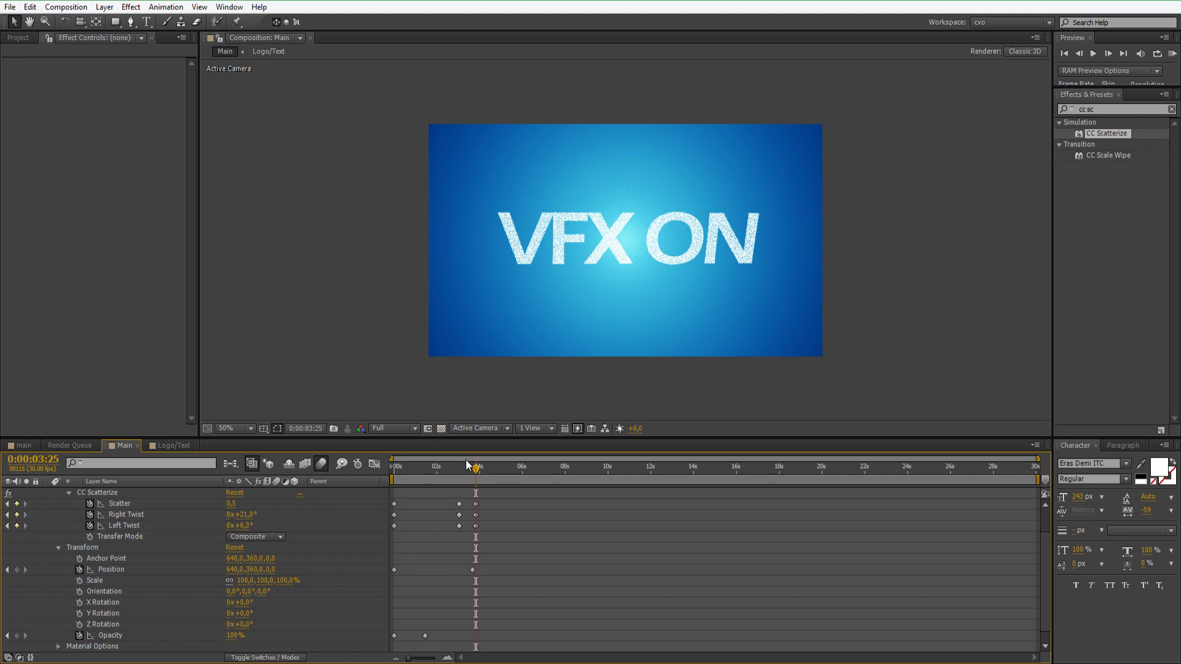
Step: At 4:13, key Scatter, Right Twist and Left Twist all at 0
drag(476, 469, 489, 473)
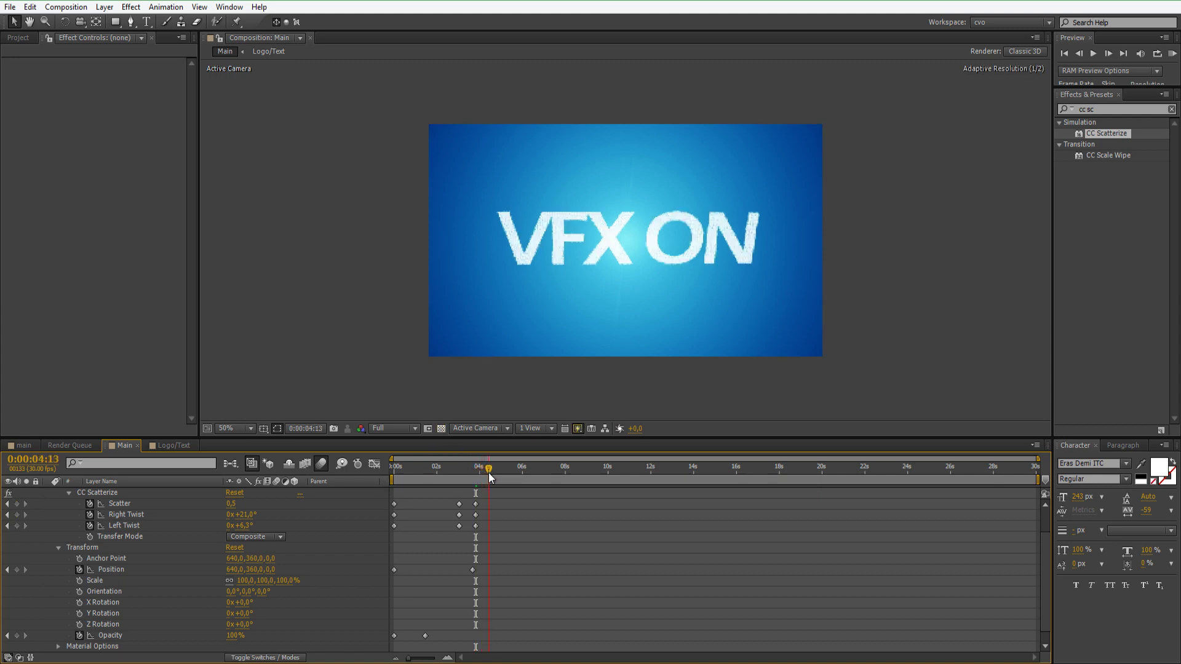
click(233, 504)
text(0)
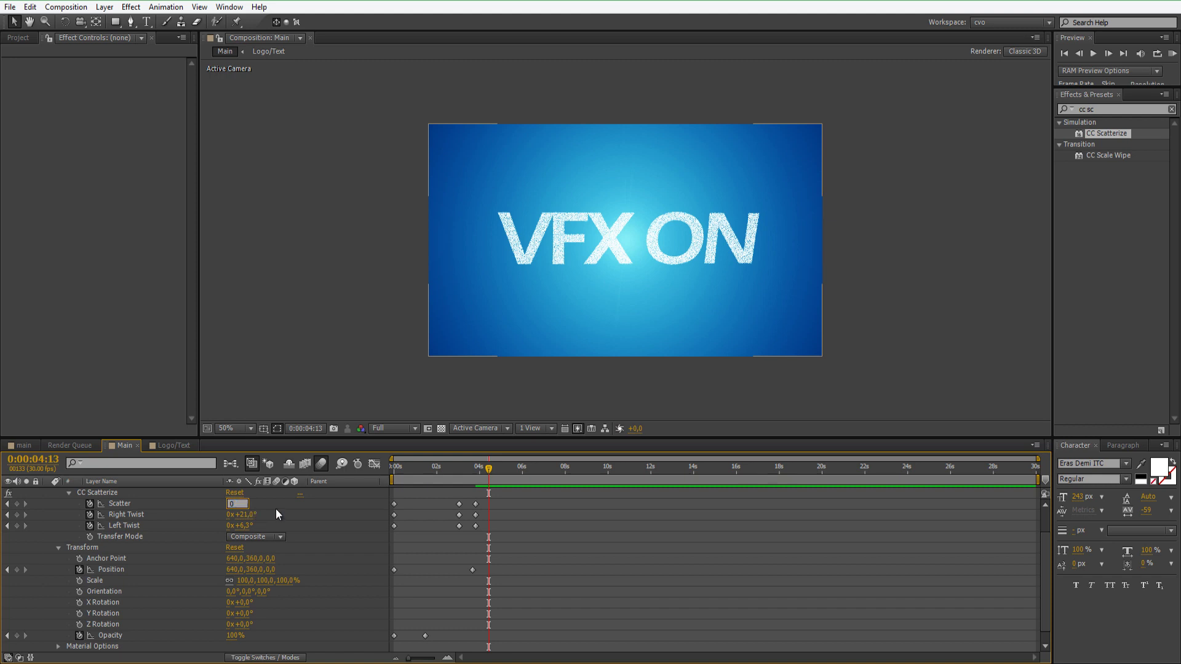
key(Return)
click(246, 515)
text(0)
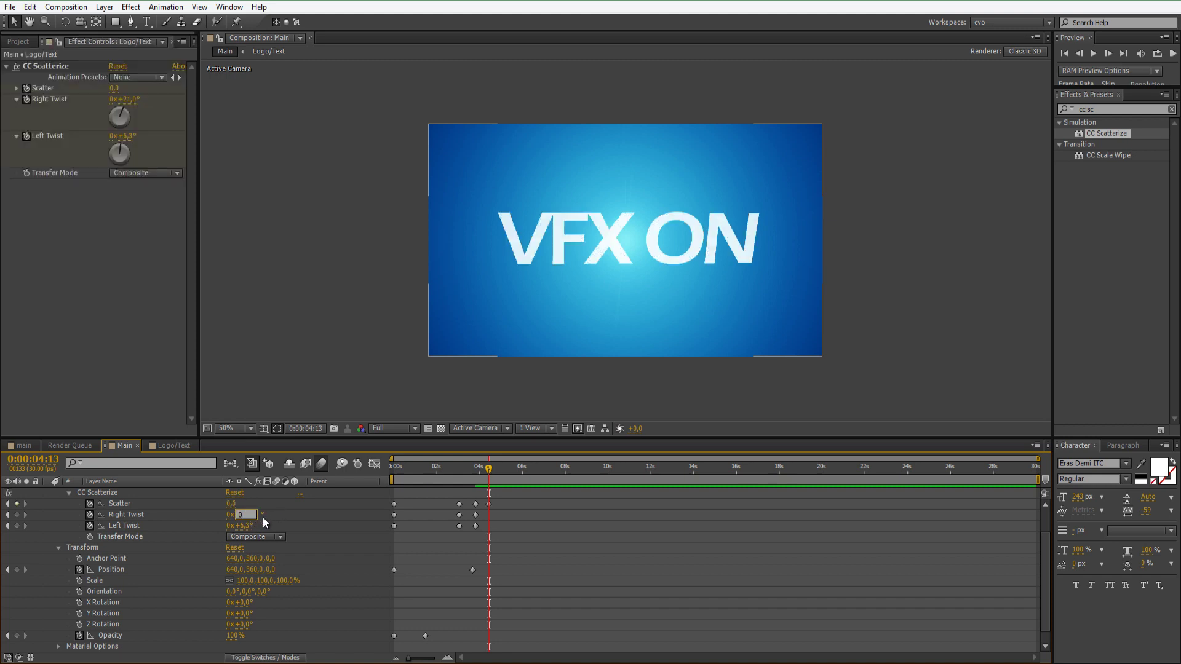
key(Return)
click(243, 526)
text(5)
key(Return)
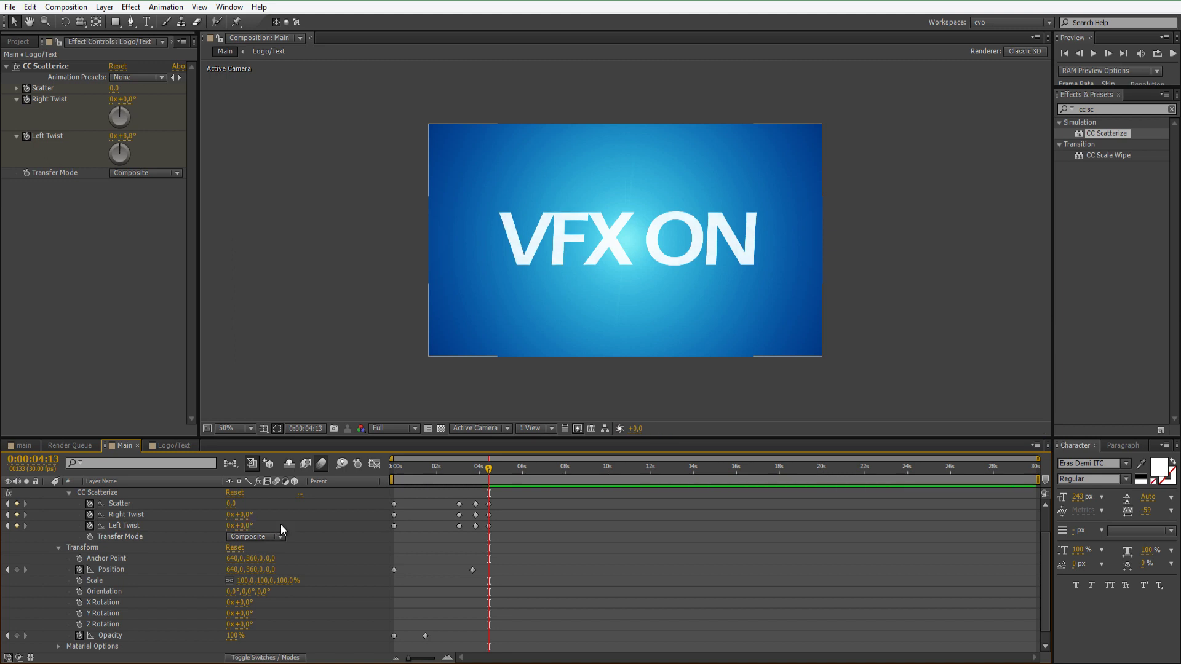
Step: Add a Scatter hold keyframe at 6:16
key(F2)
drag(492, 470, 533, 480)
click(18, 504)
Step: Add hold keyframes for Right Twist, Left Twist and Position at 6:16
click(17, 515)
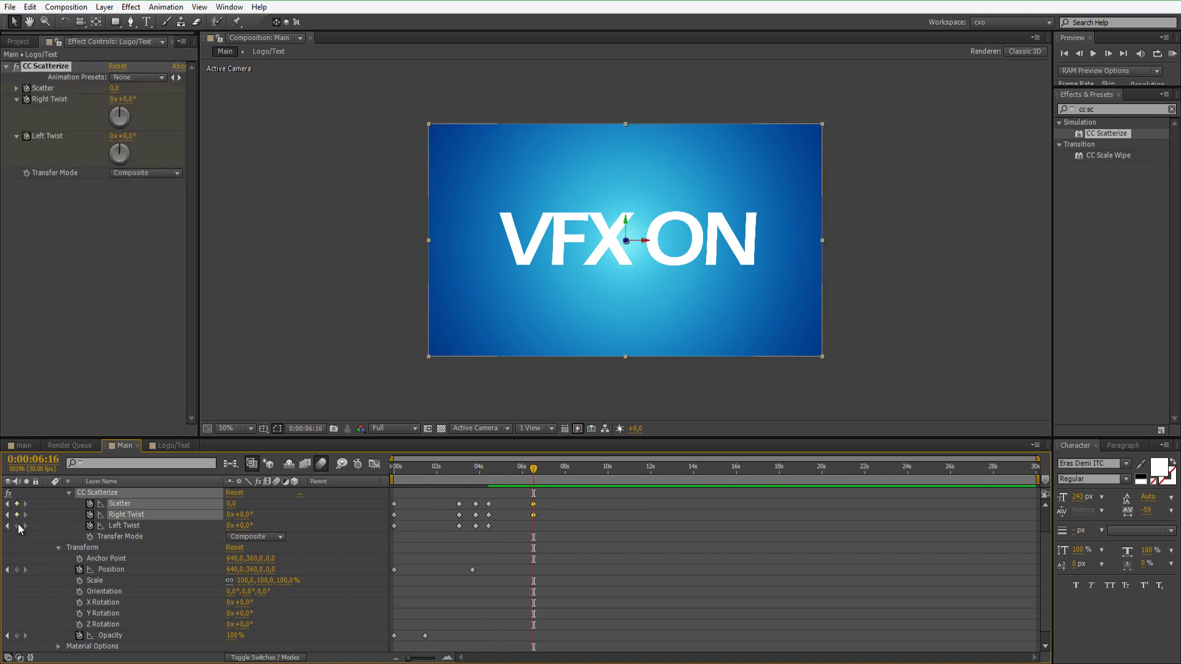
click(17, 526)
click(16, 571)
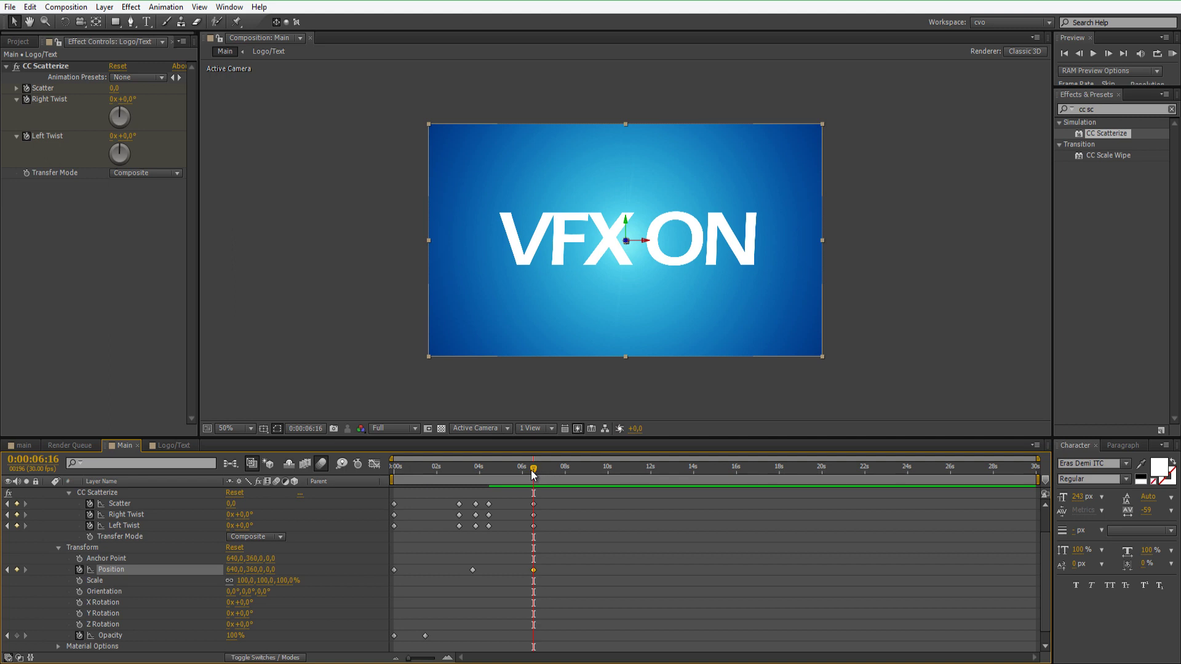
Step: At 7:17, key Position Z at -1840 so the text recedes out of view
drag(535, 473, 554, 485)
click(270, 570)
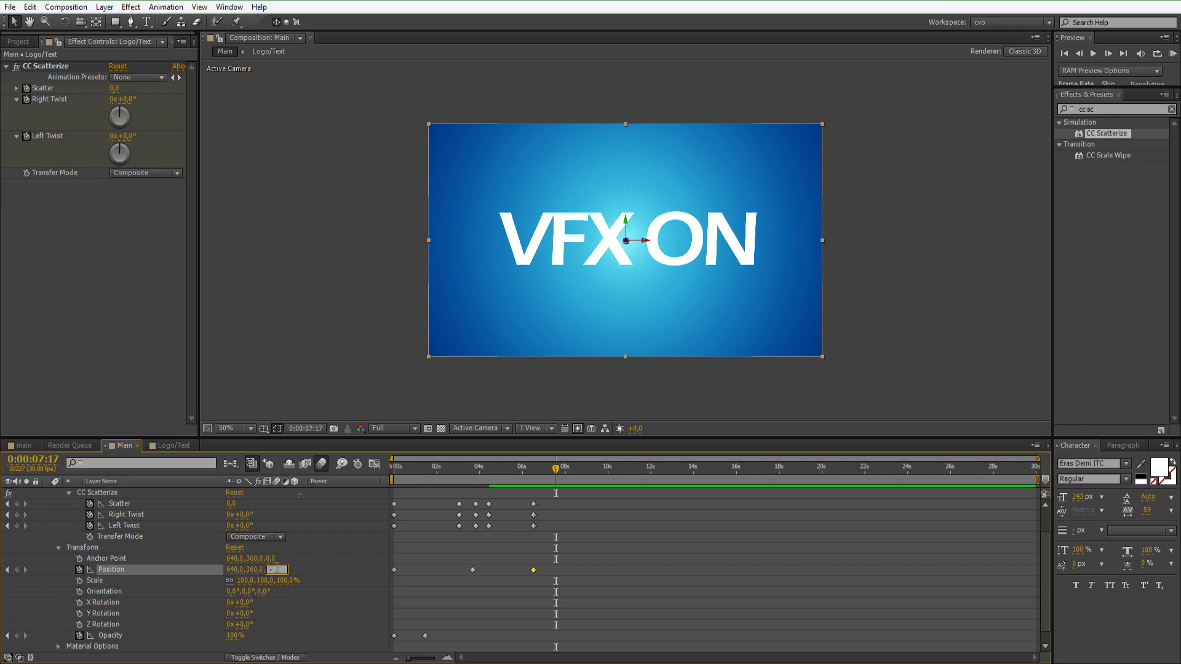
text(0)
click(349, 570)
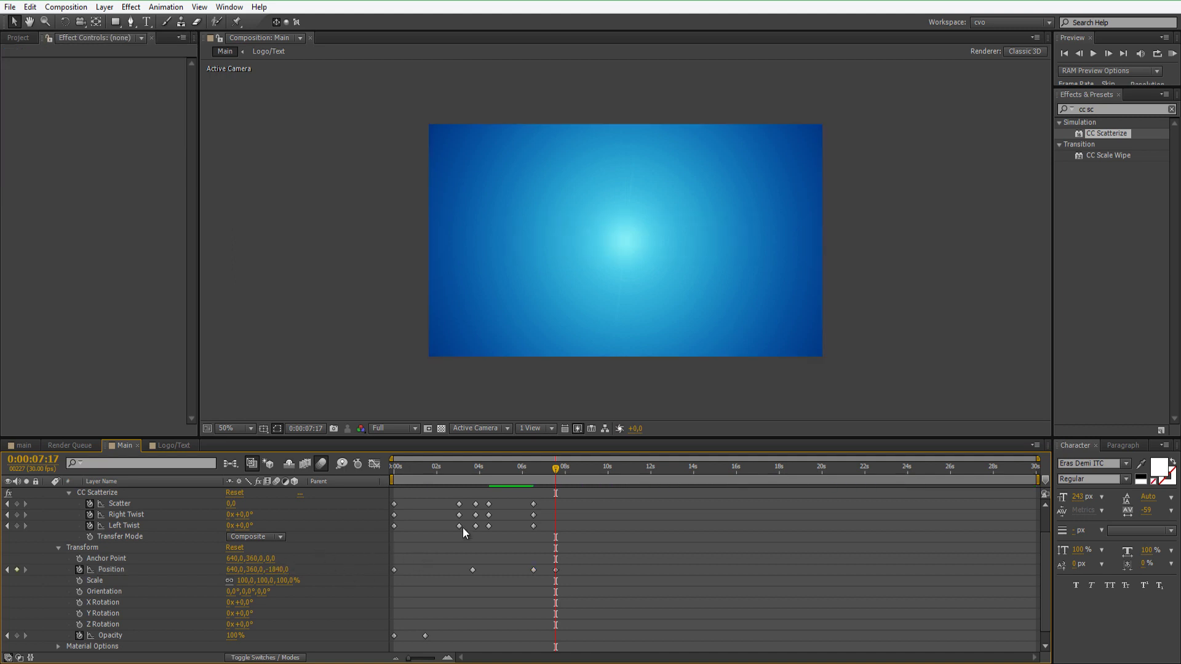
click(559, 478)
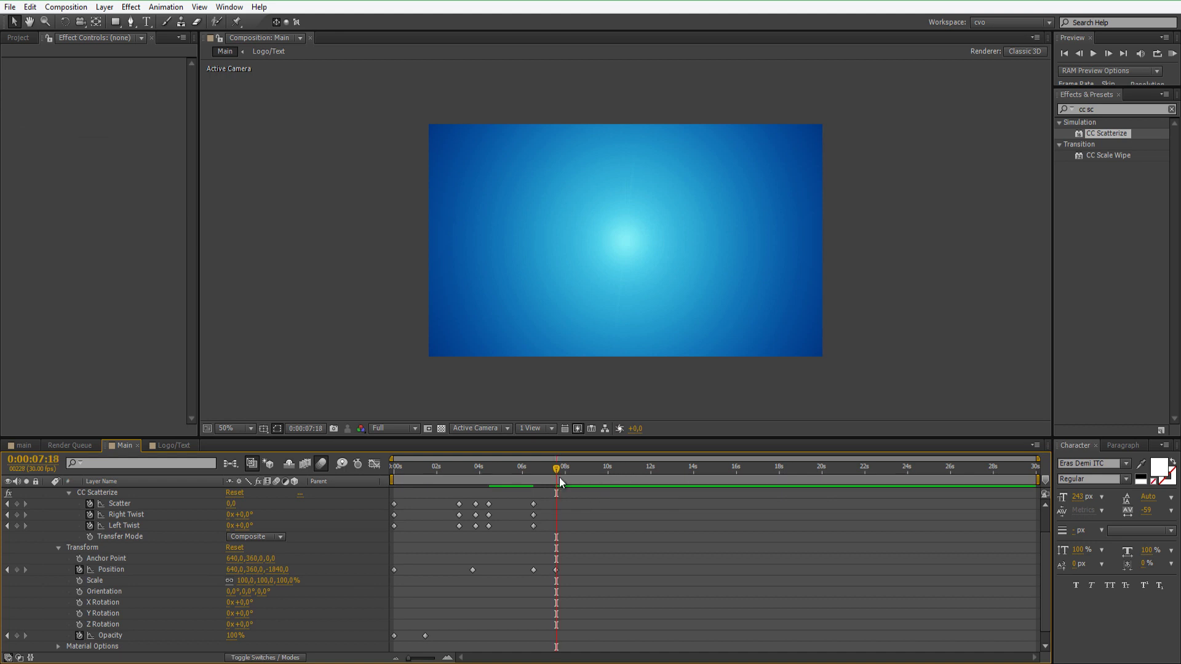
Step: At 7:19, key Left Twist at 1x+31°
key(Page_Down)
click(227, 526)
text(1)
key(Tab)
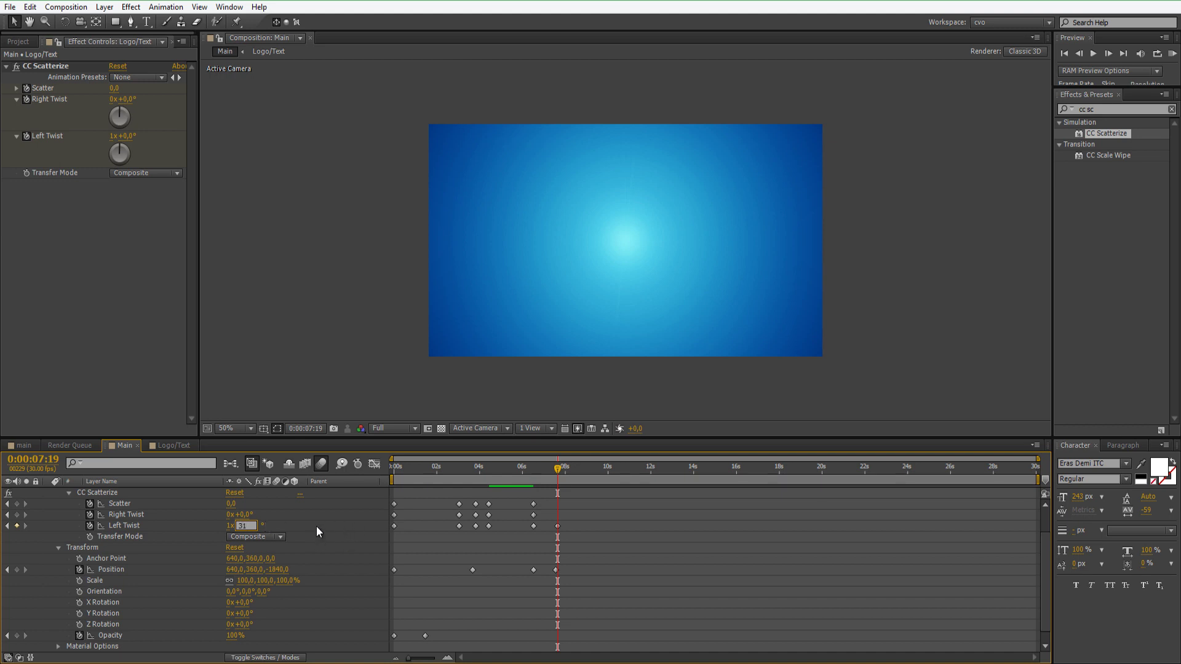
key(Return)
click(316, 526)
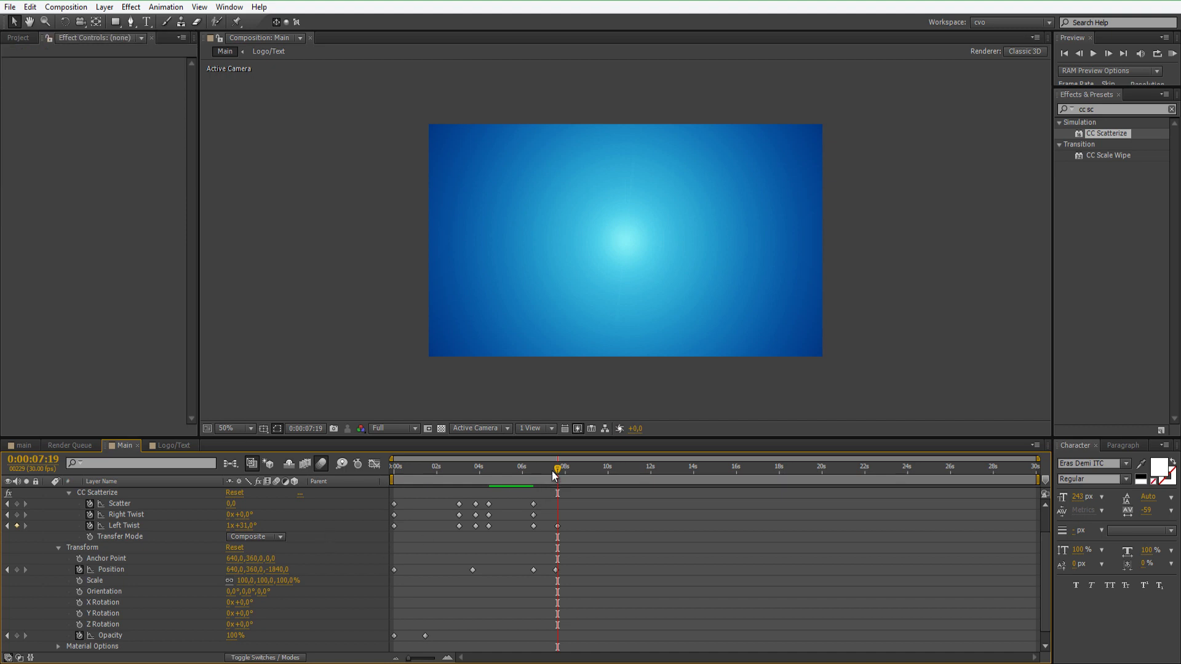
Step: At 7:26, key Scatter at 70, then scrub back to review the fly-away
drag(558, 471, 564, 475)
click(231, 504)
text(70)
key(Return)
drag(565, 467, 532, 442)
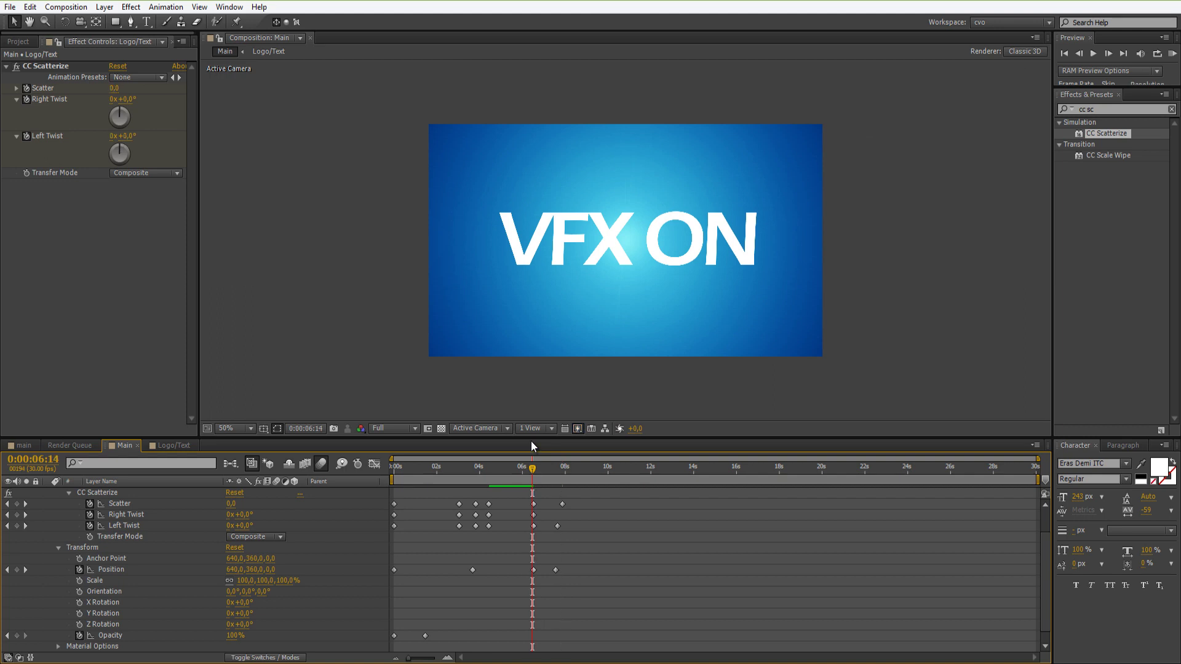
Step: Collapse the text layer's properties and select the Lens flare layer
key(F2)
scroll(287, 574, up, 3)
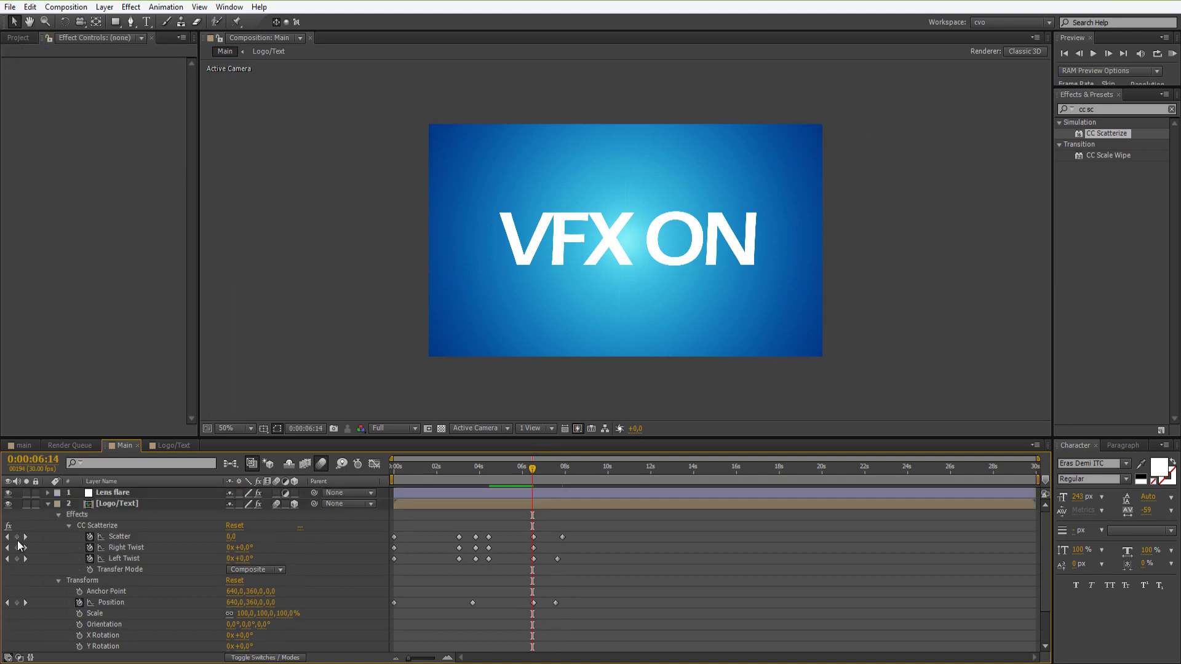
click(49, 505)
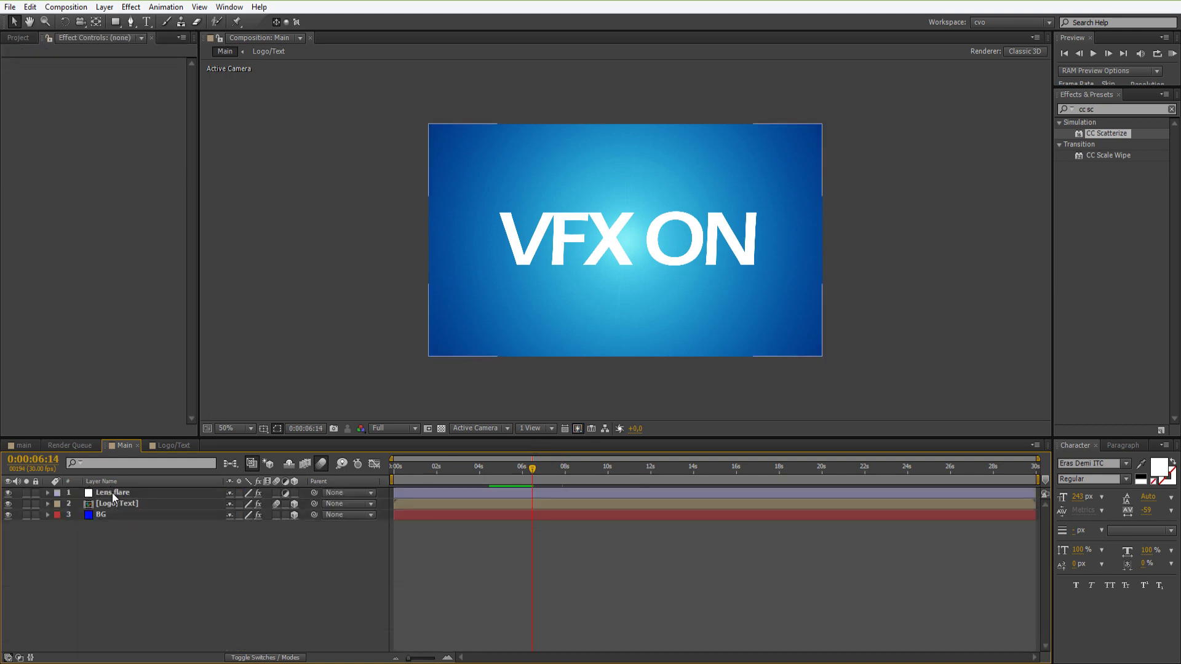
click(112, 493)
click(1111, 110)
Step: Apply Video Copilot Optical Flares to Lens flare with Render Mode Over Original
click(130, 9)
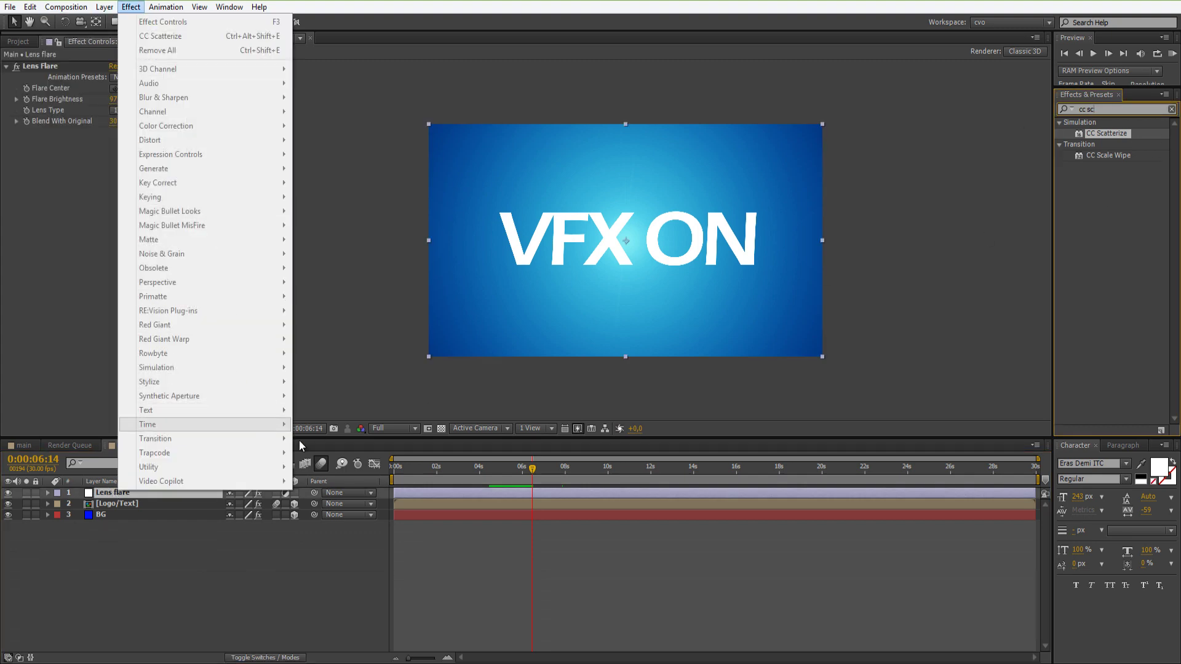
click(114, 504)
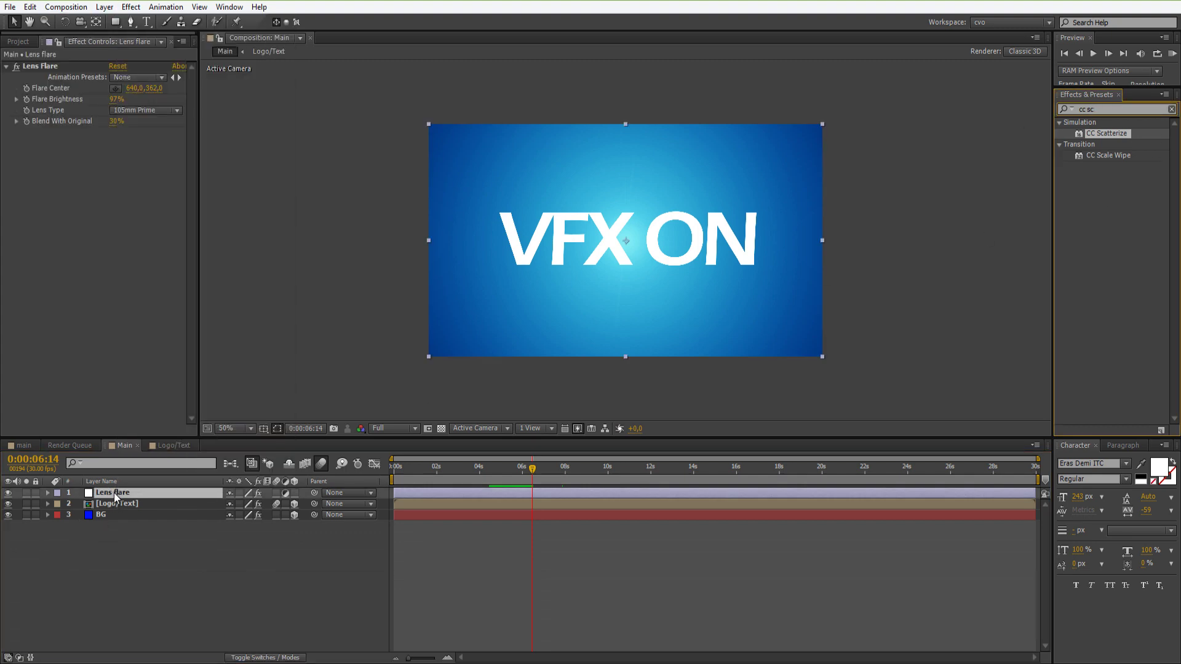
click(130, 7)
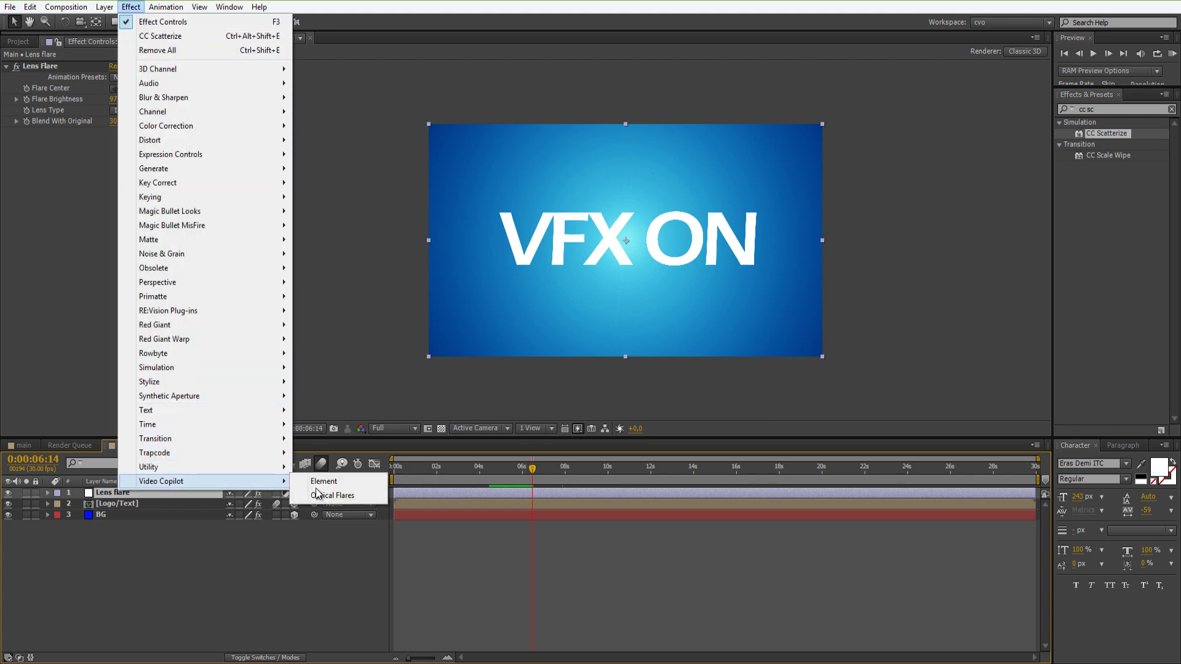
click(326, 496)
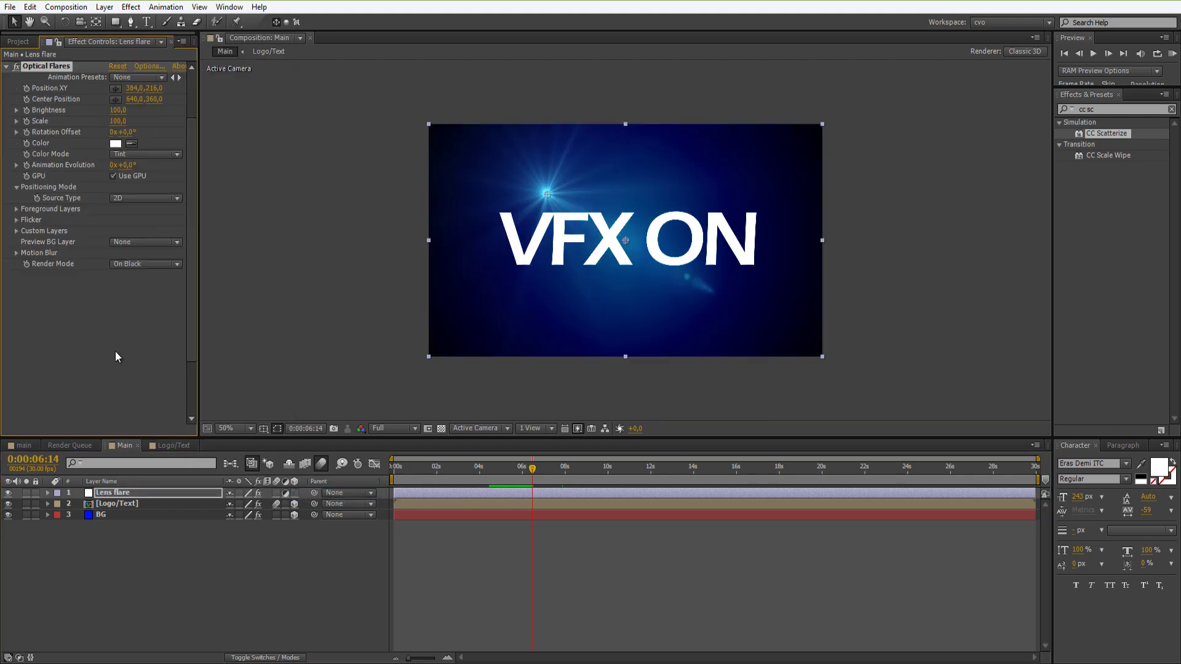
click(141, 265)
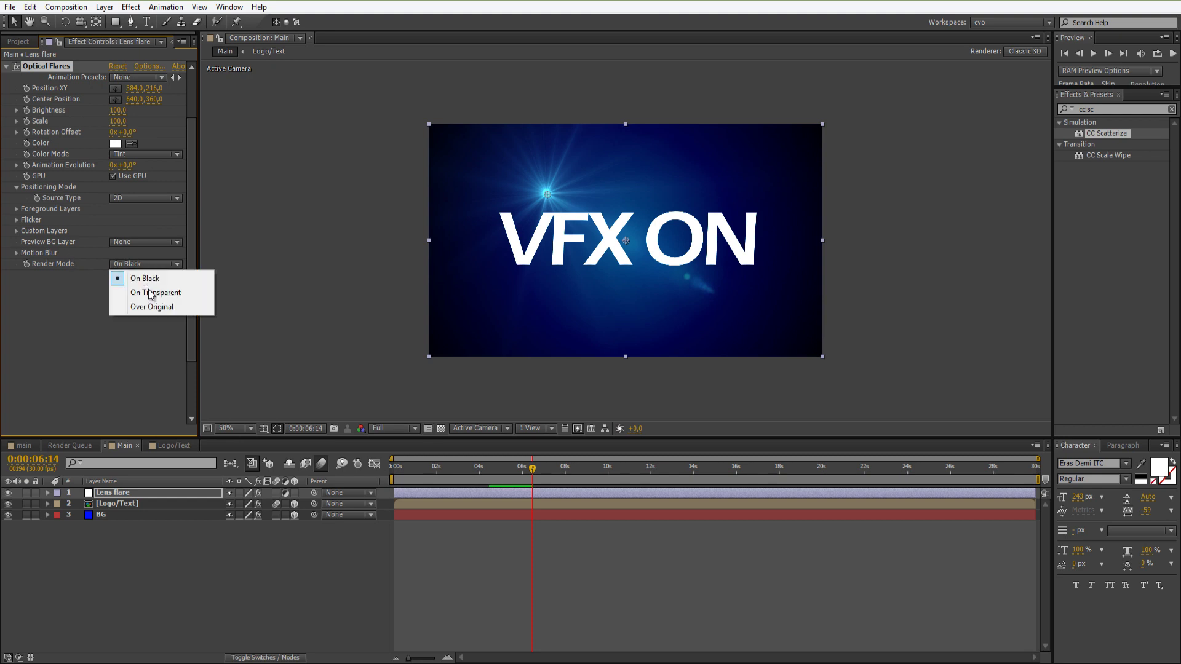
click(159, 311)
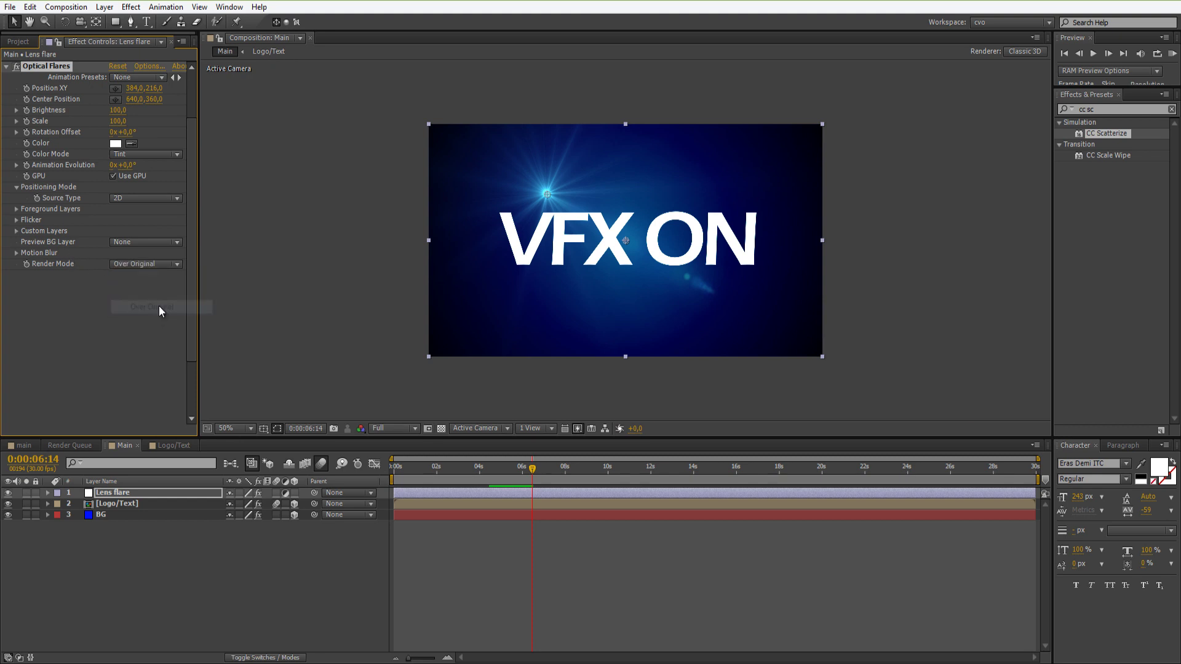
scroll(158, 311, up, 2)
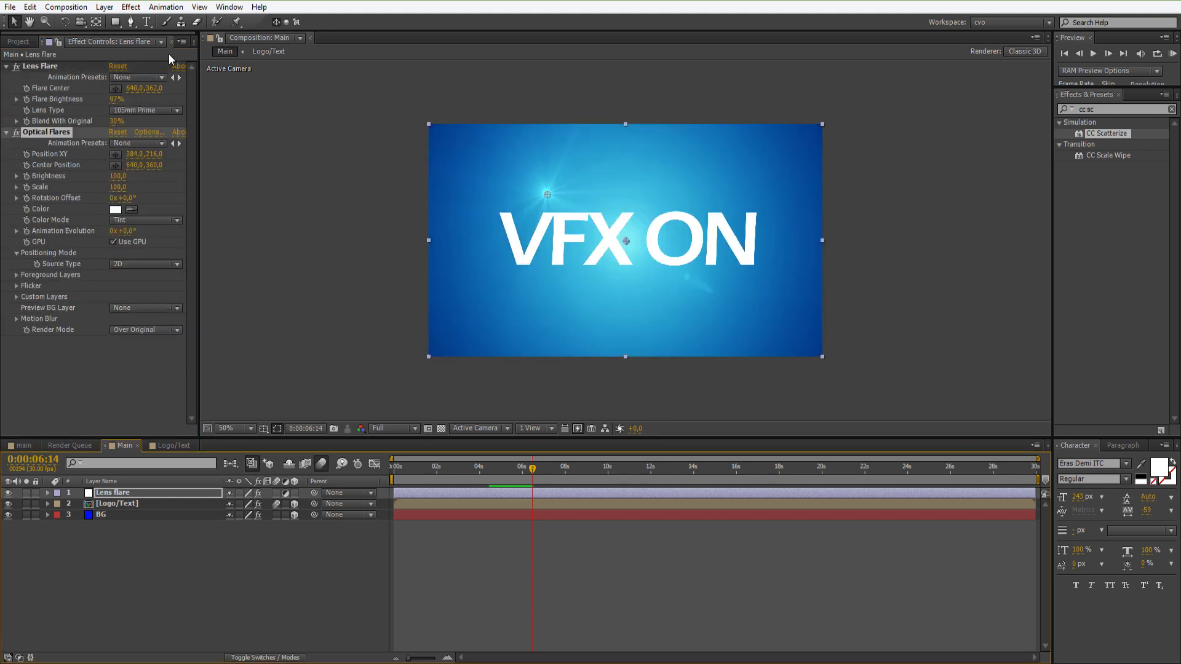
Step: In the Optical Flares editor, load the Pro Presets Master Prime 100mm flare and apply it
click(145, 132)
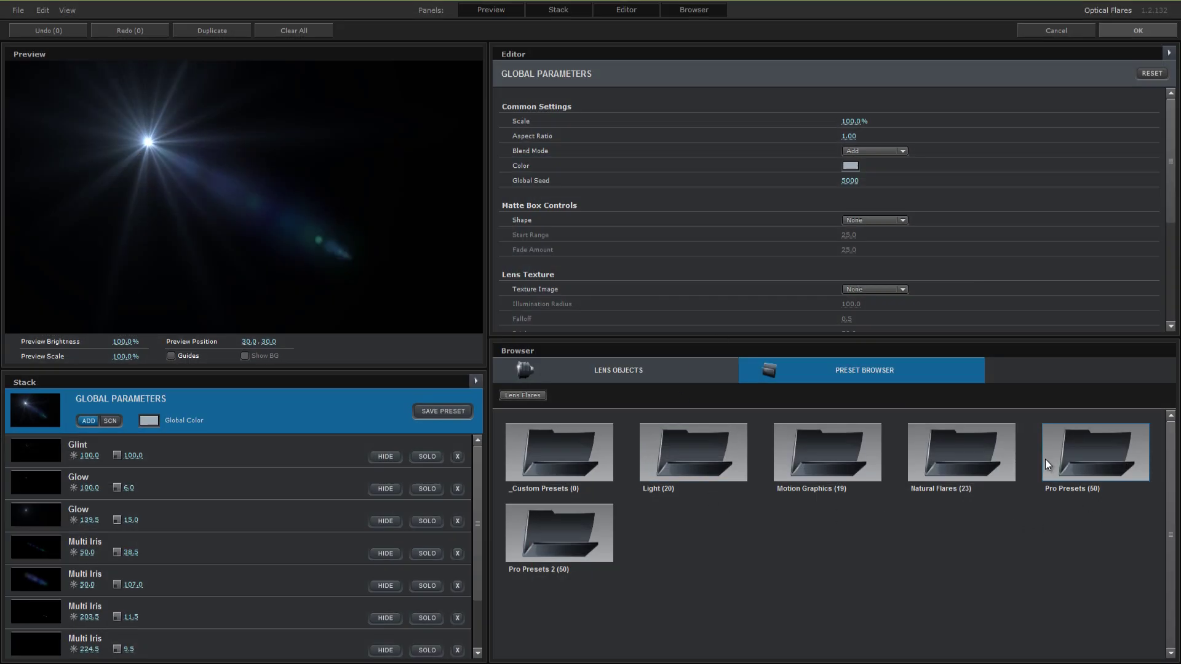
double_click(1068, 457)
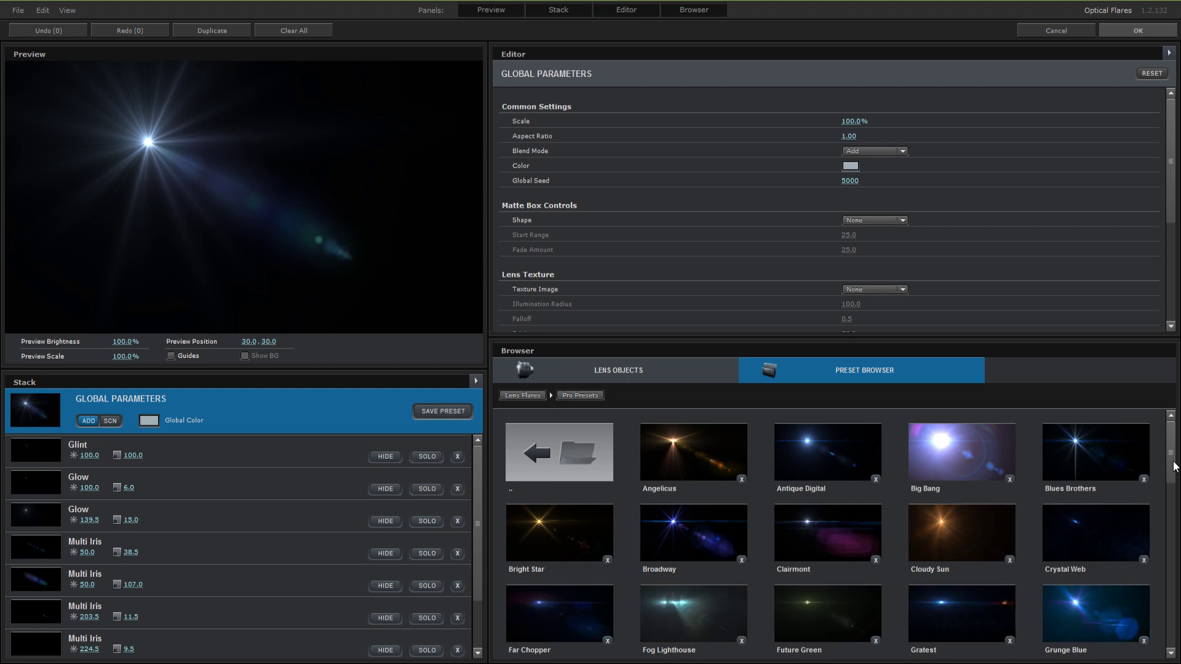
scroll(1179, 484, down, 1)
scroll(1179, 486, down, 5)
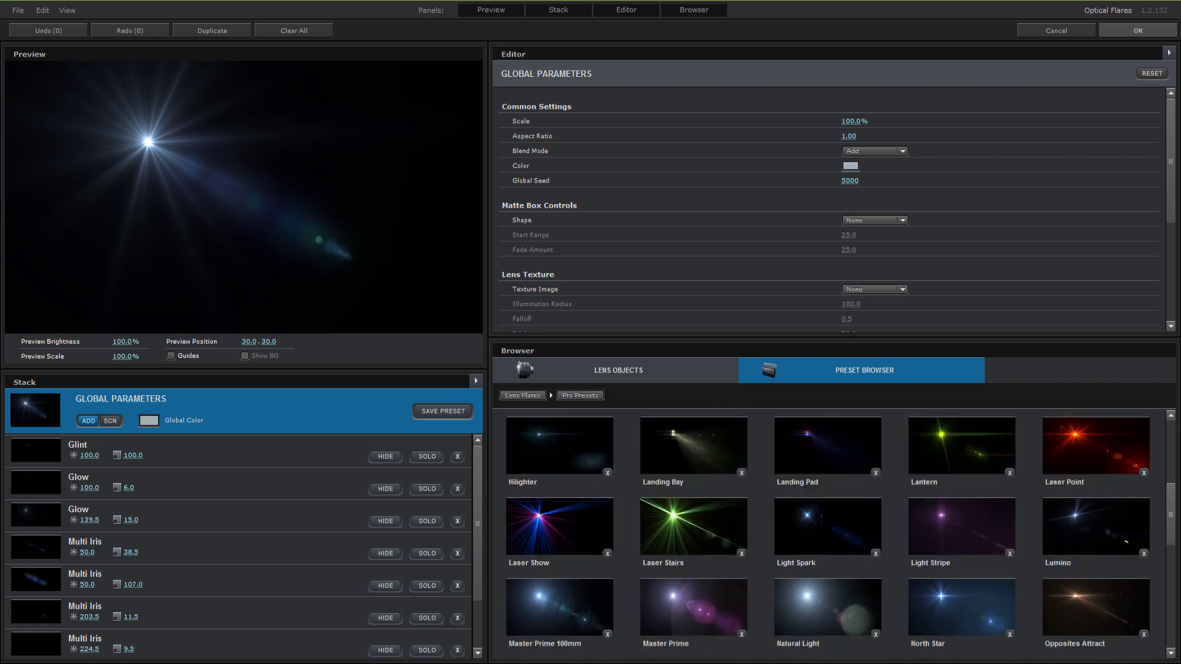
scroll(541, 605, down, 1)
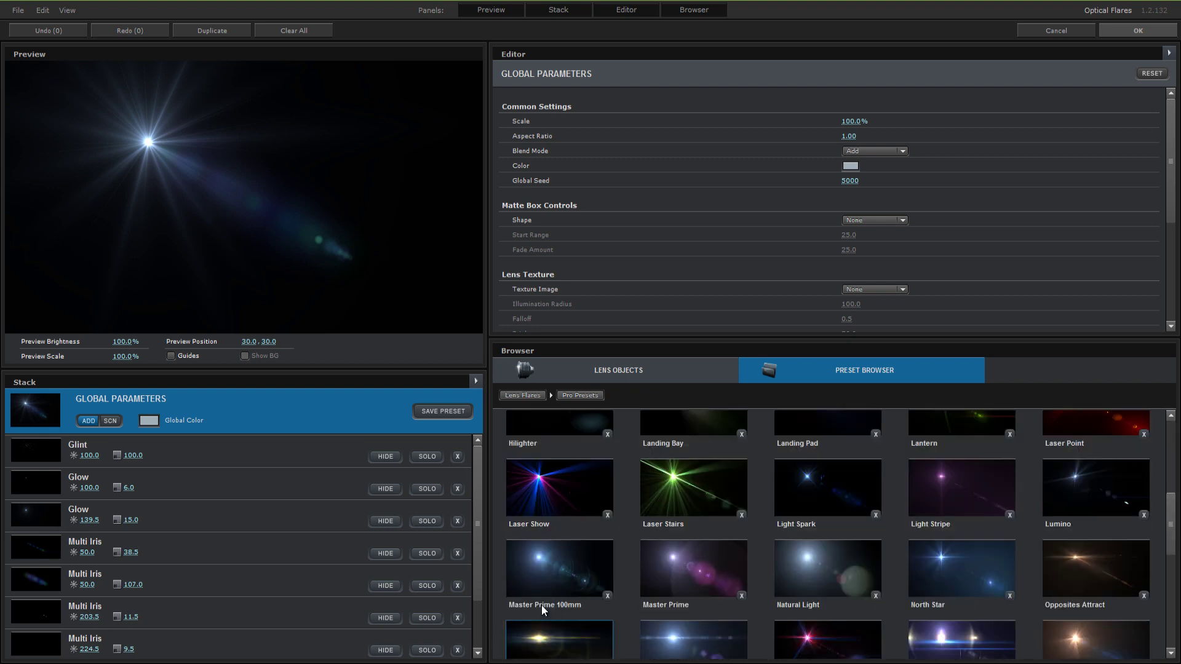
click(547, 564)
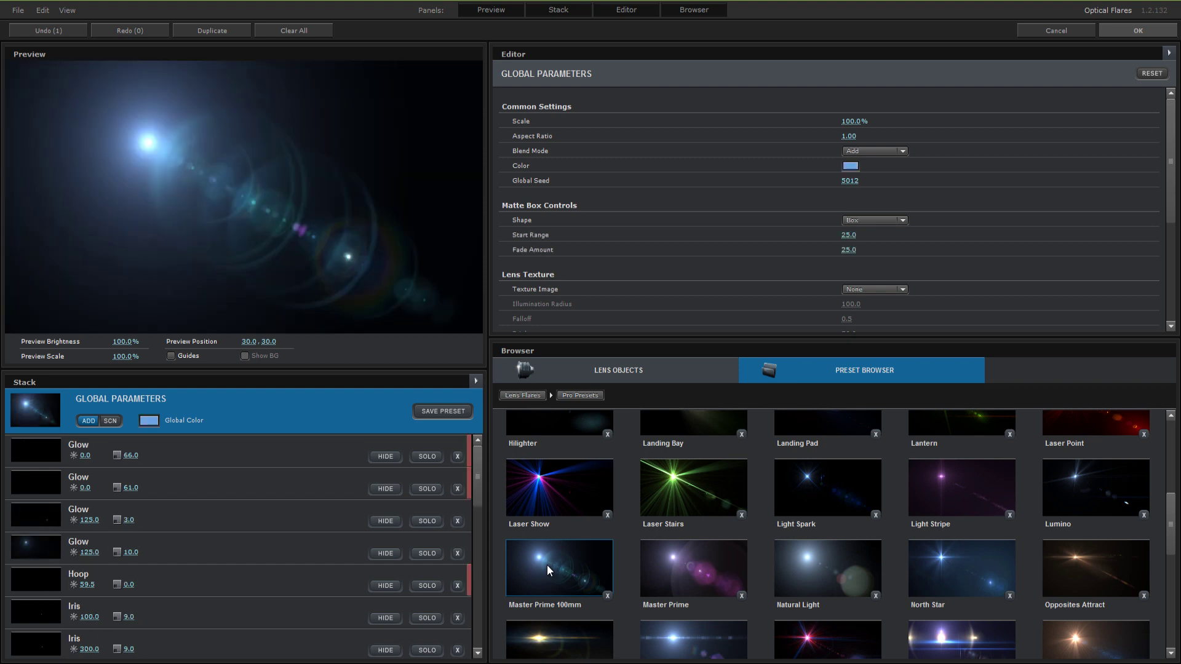
click(1127, 33)
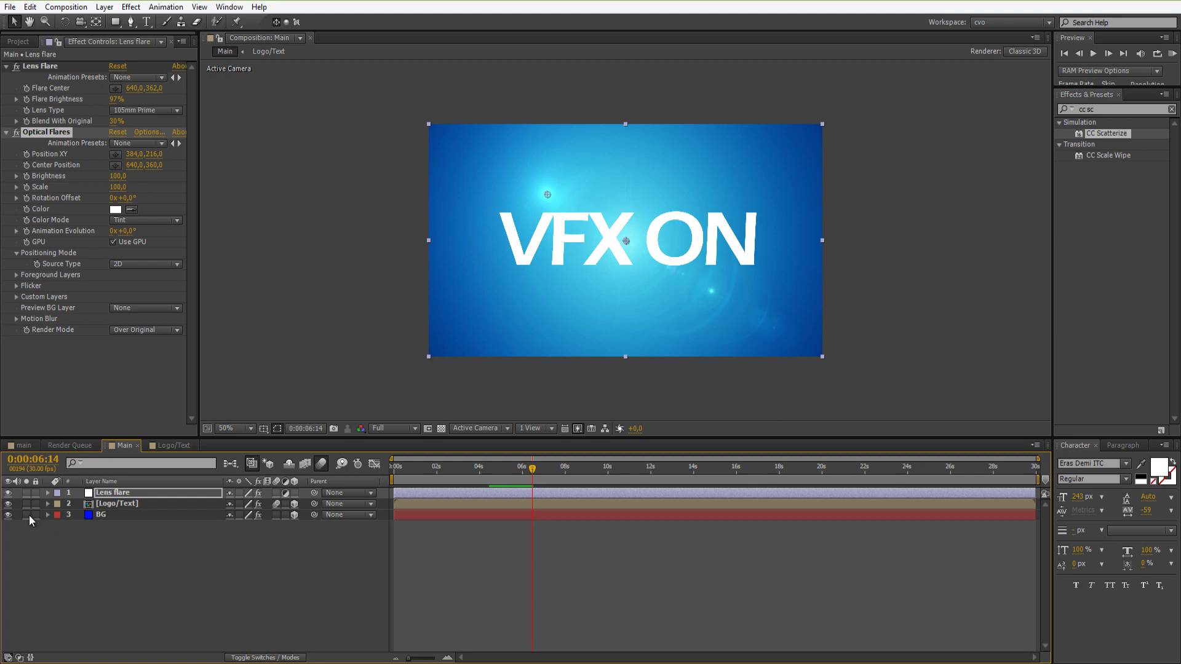
Step: At 0:00, turn on keyframing for Optical Flares Position XY, Brightness and Scale
click(47, 493)
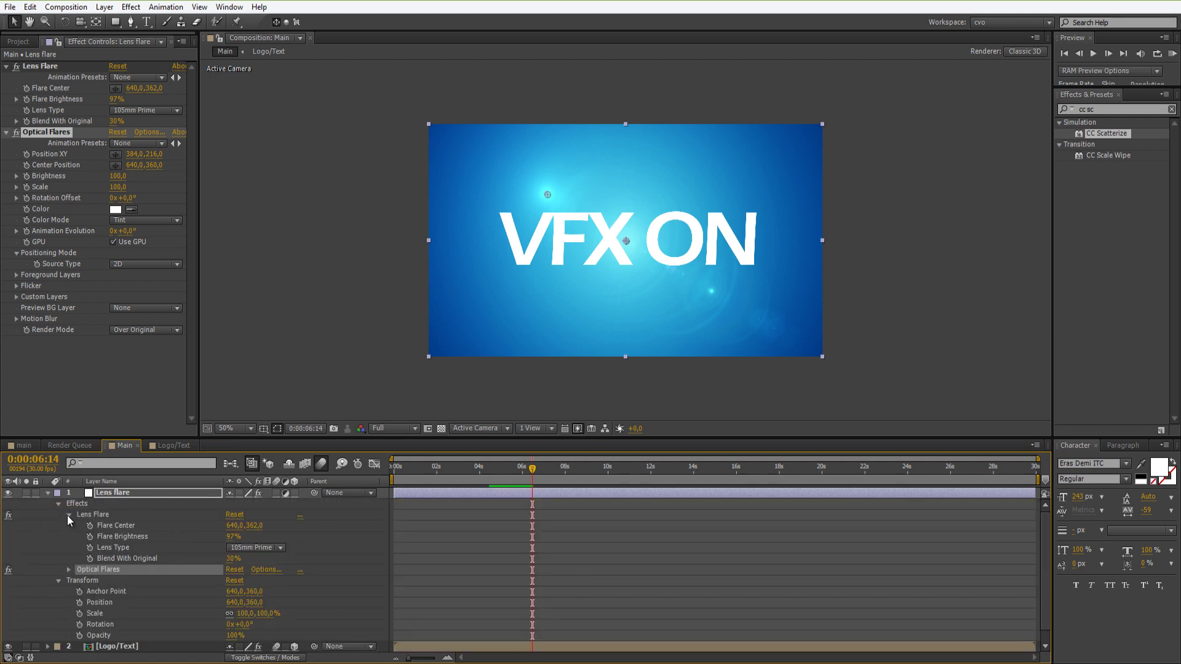
click(68, 514)
click(69, 526)
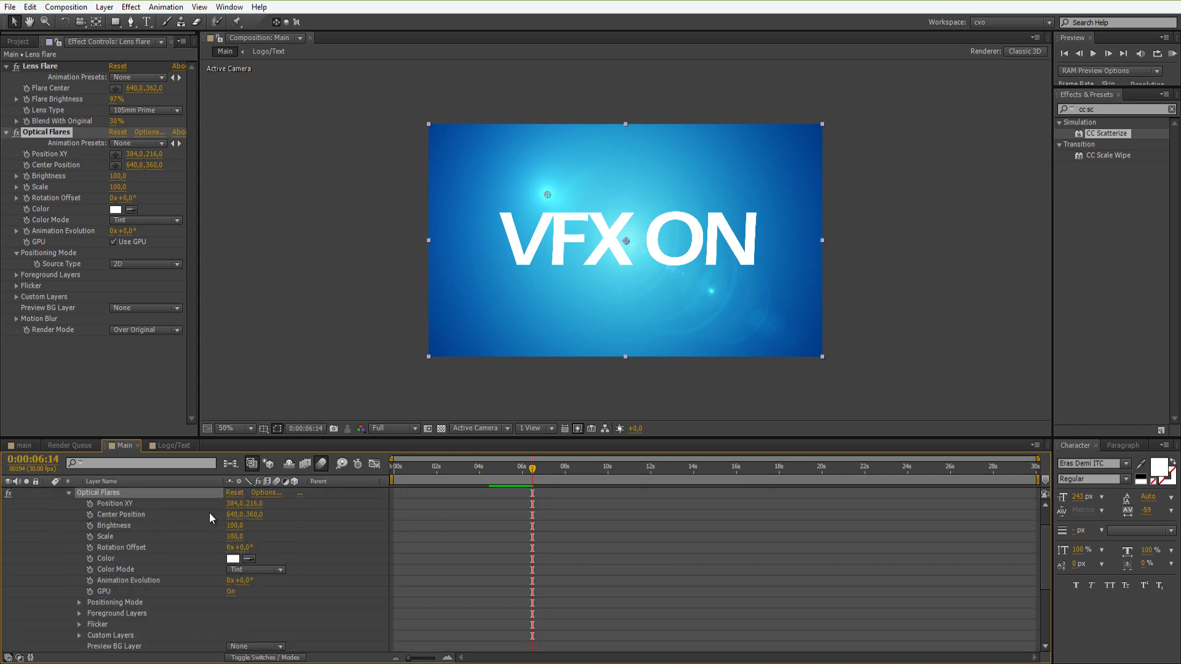
click(393, 469)
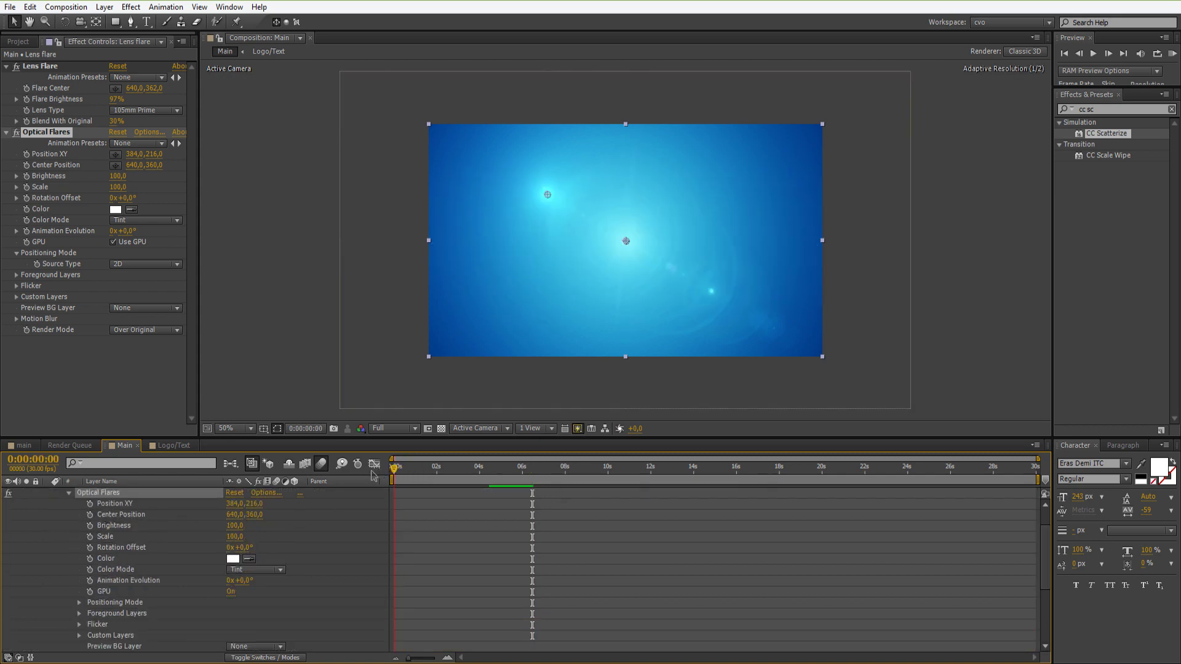
click(90, 504)
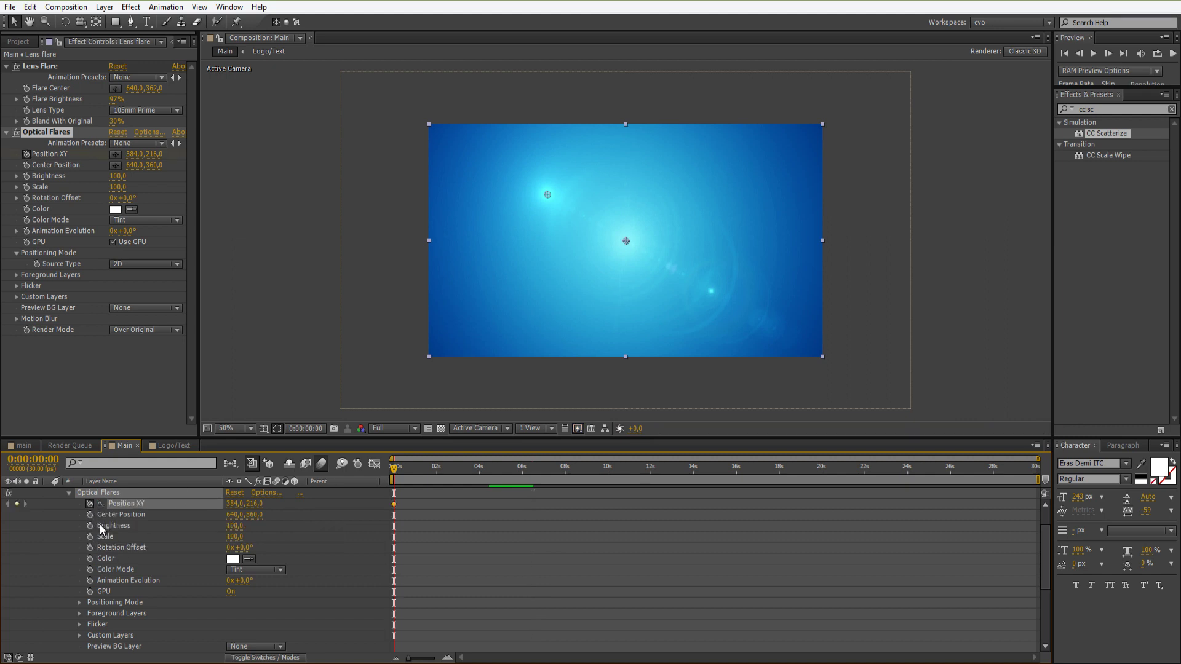
click(90, 526)
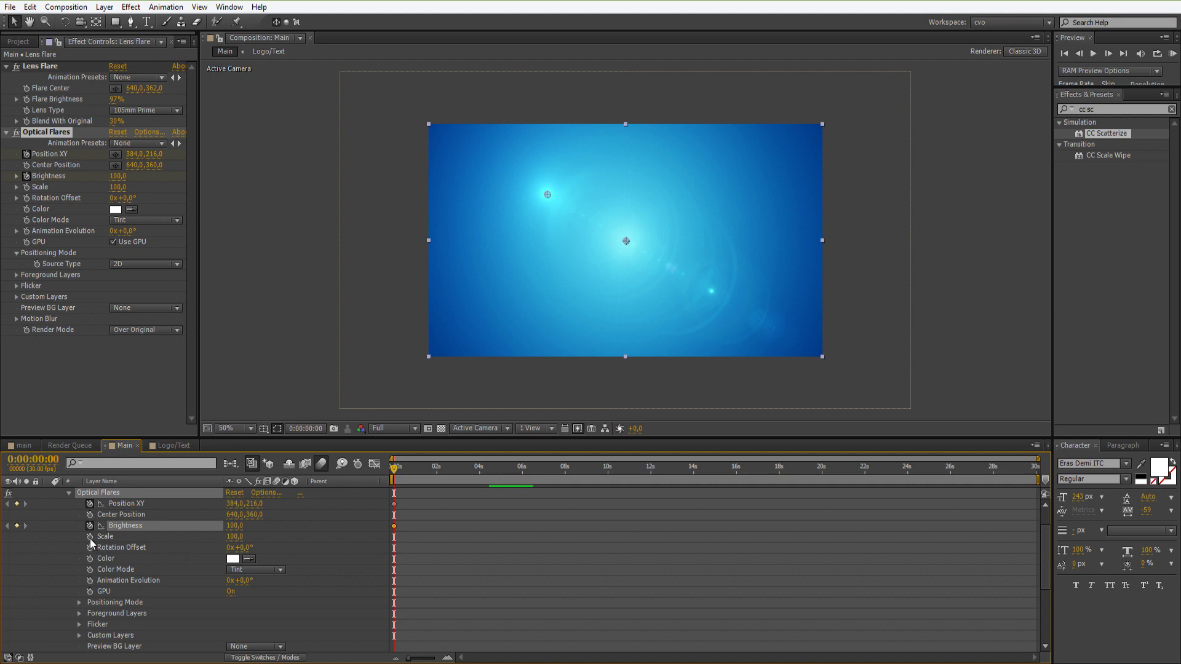
click(90, 537)
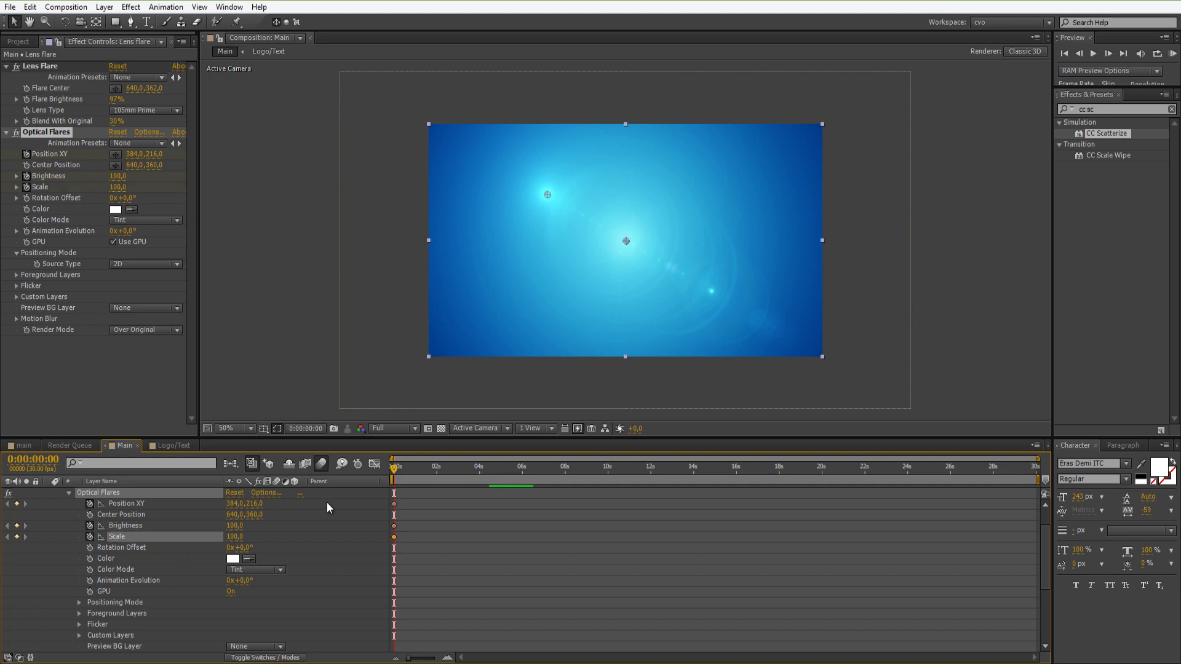
Step: Set the flare's Position XY to -140,342 at the left edge
click(236, 505)
key(BackSpace)
key(Tab)
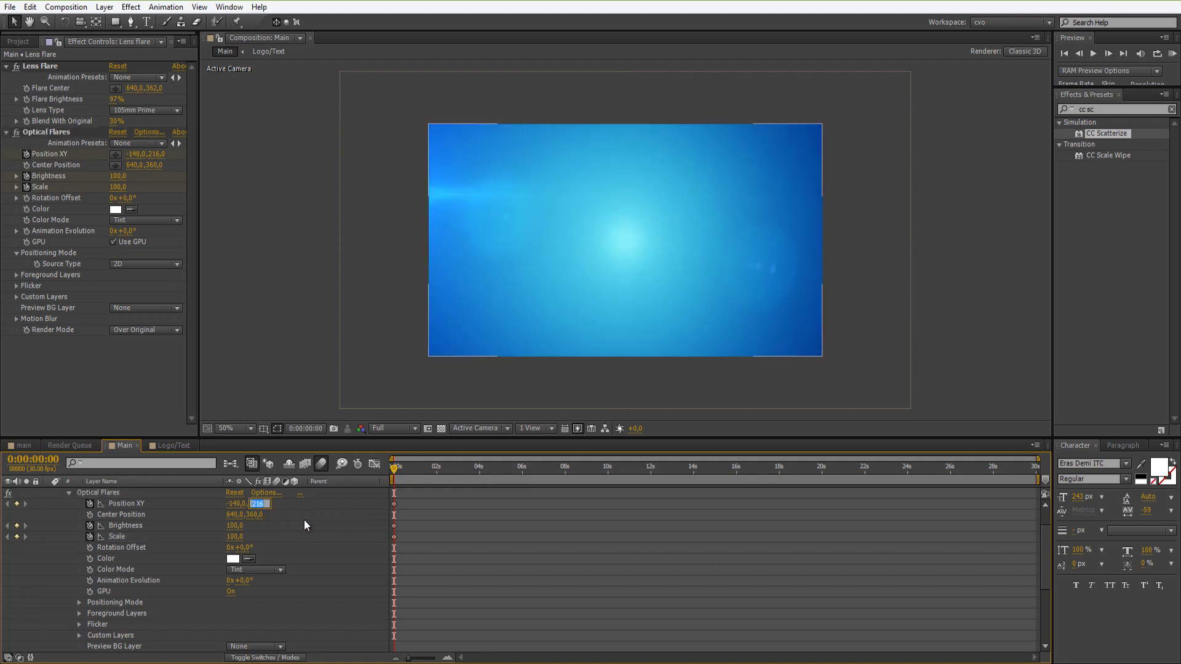
text(342)
key(Return)
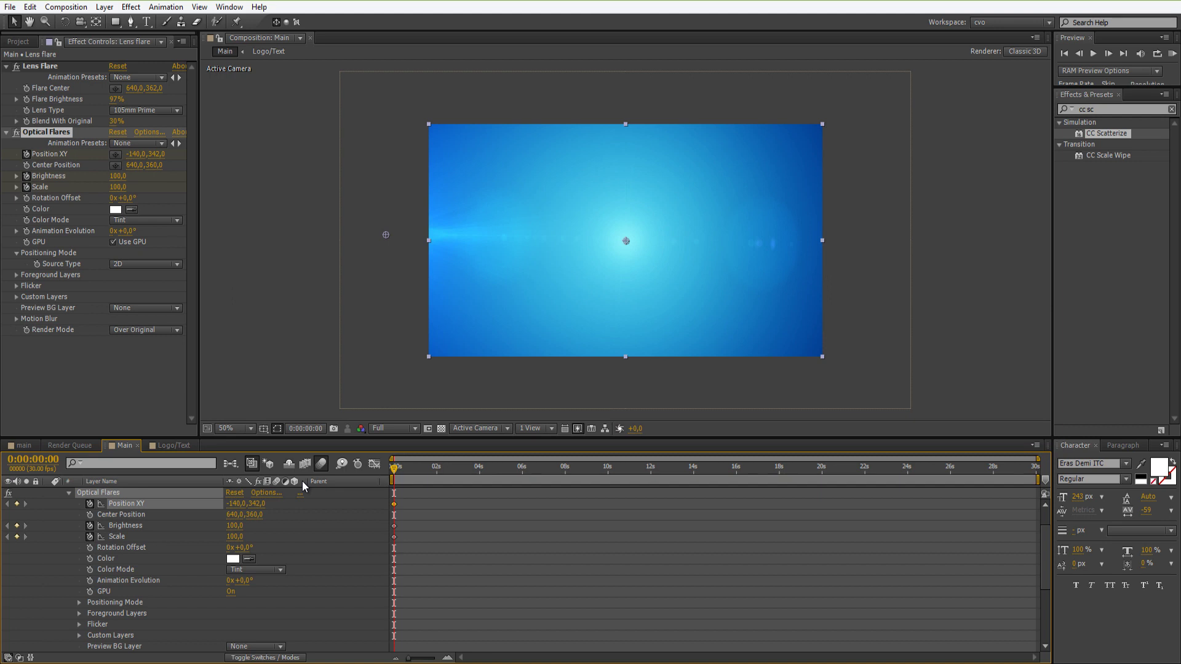
Step: Set the flare Brightness to 0 so it starts hidden, then reselect the Lens flare layer
click(236, 527)
text(0)
key(Return)
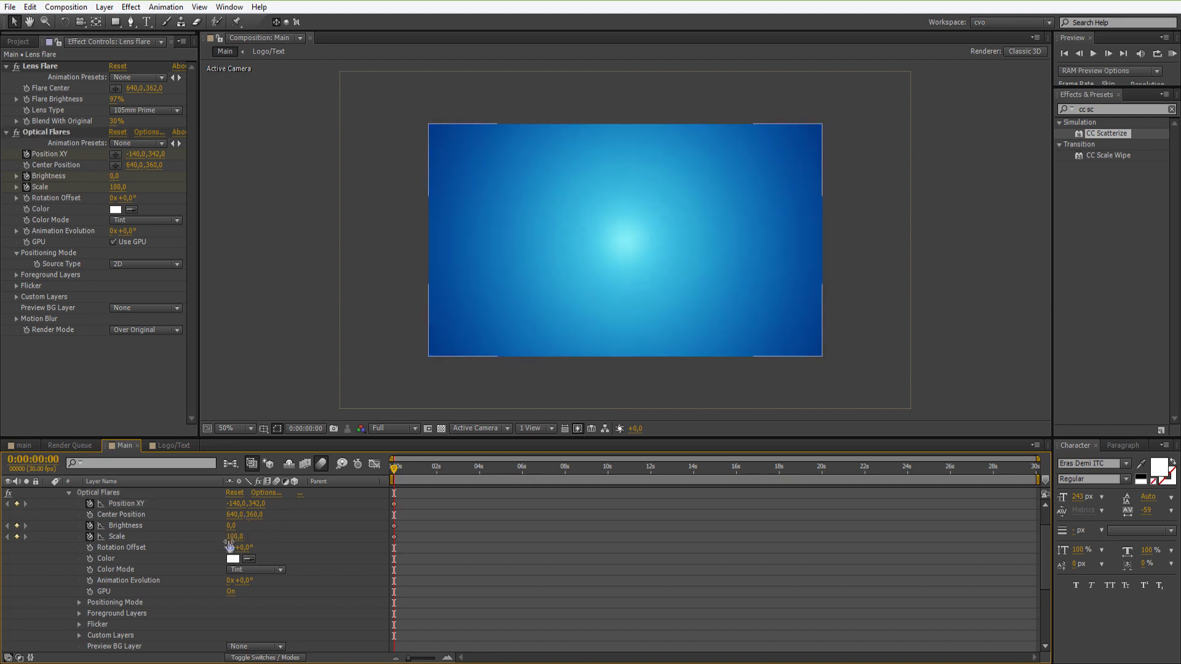
key(F2)
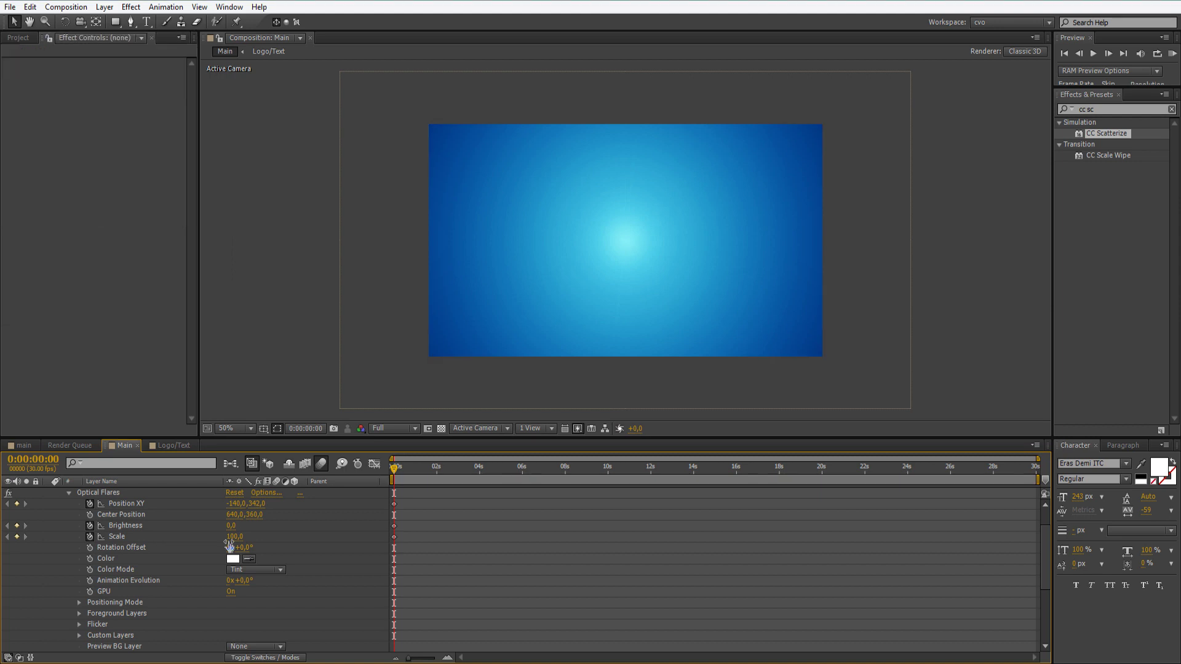
scroll(229, 545, up, 2)
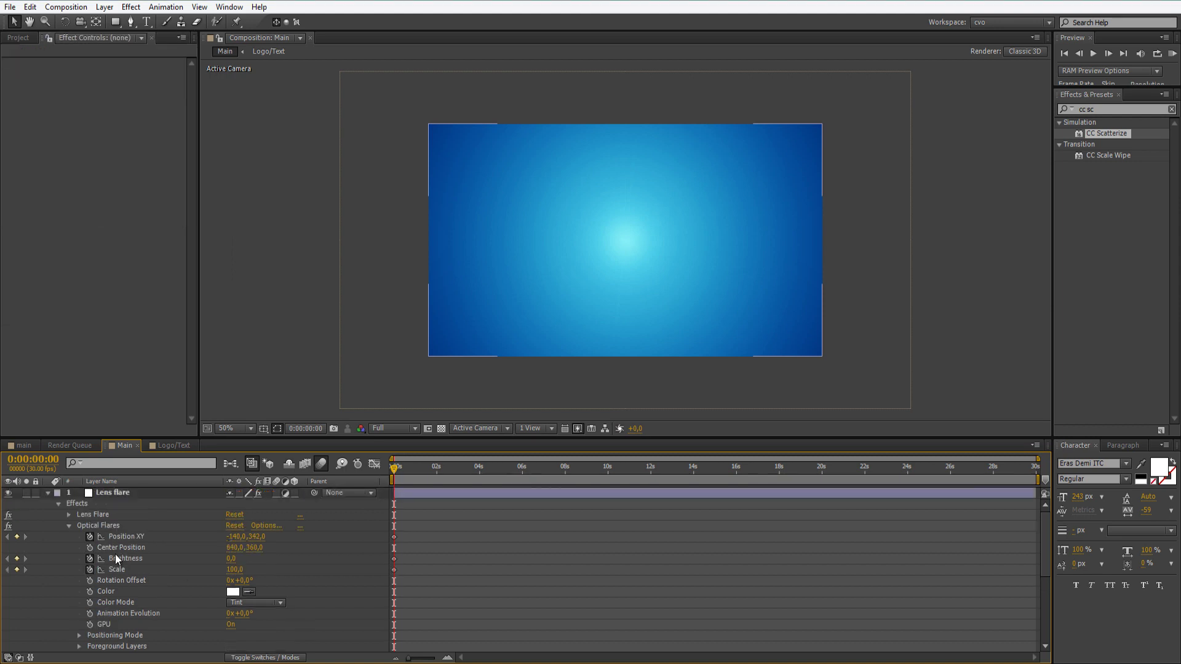
click(105, 490)
Step: At frame 3, key Brightness 230 and Scale 240 on the flare
key(u)
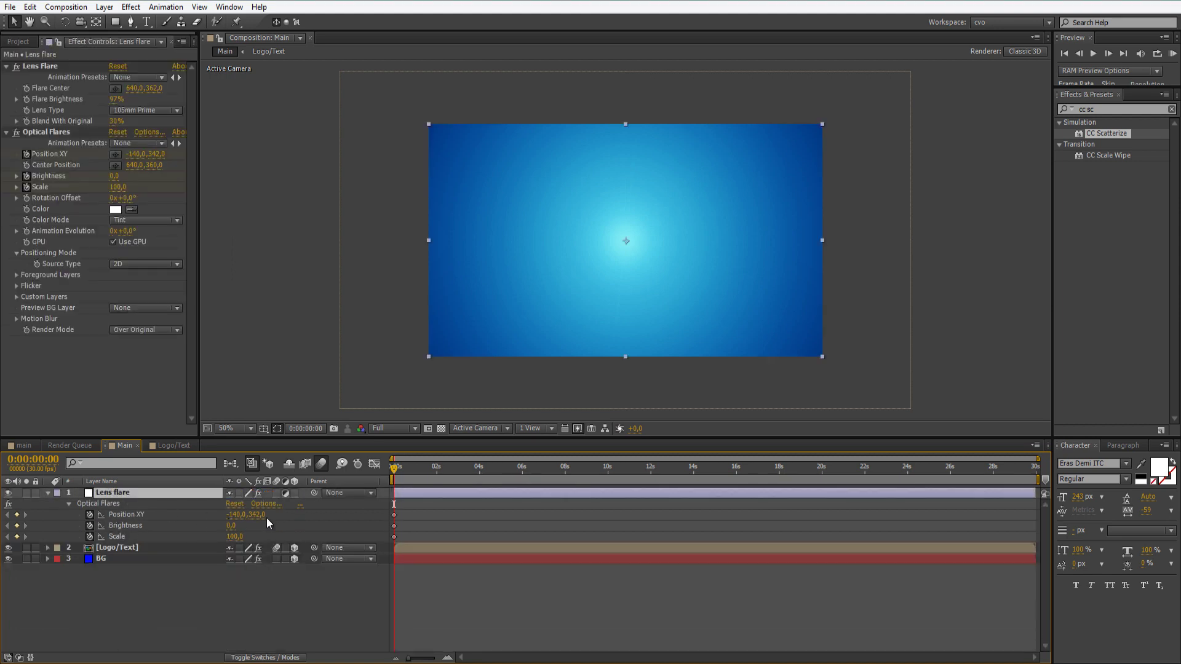
click(396, 466)
click(397, 466)
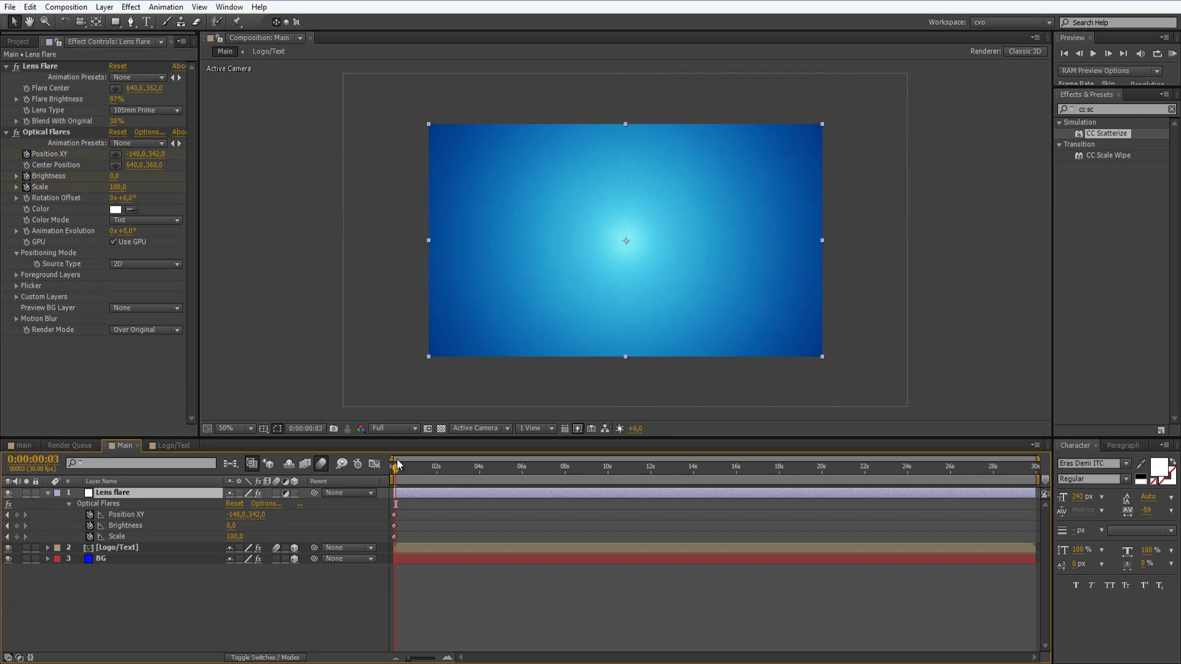
click(232, 528)
text(230)
key(Return)
click(234, 537)
text(240)
key(Return)
Step: At frame 5, add a Position XY keyframe and drop Brightness to 100
key(Page_Down)
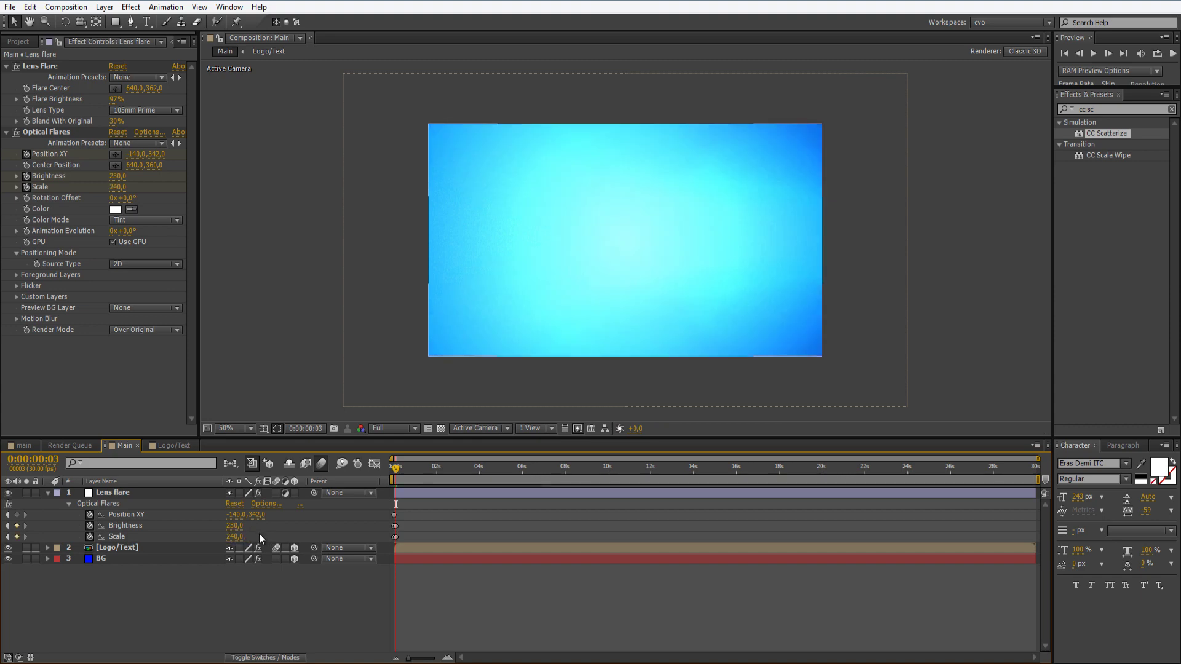
key(F2)
key(Page_Down)
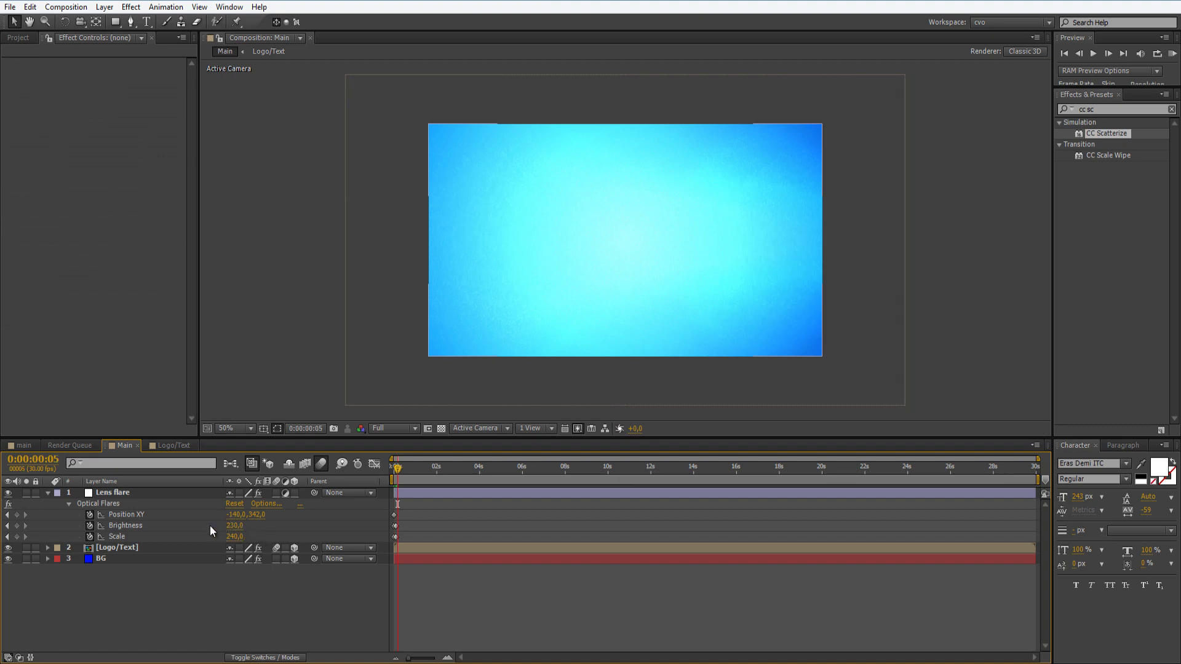
click(17, 514)
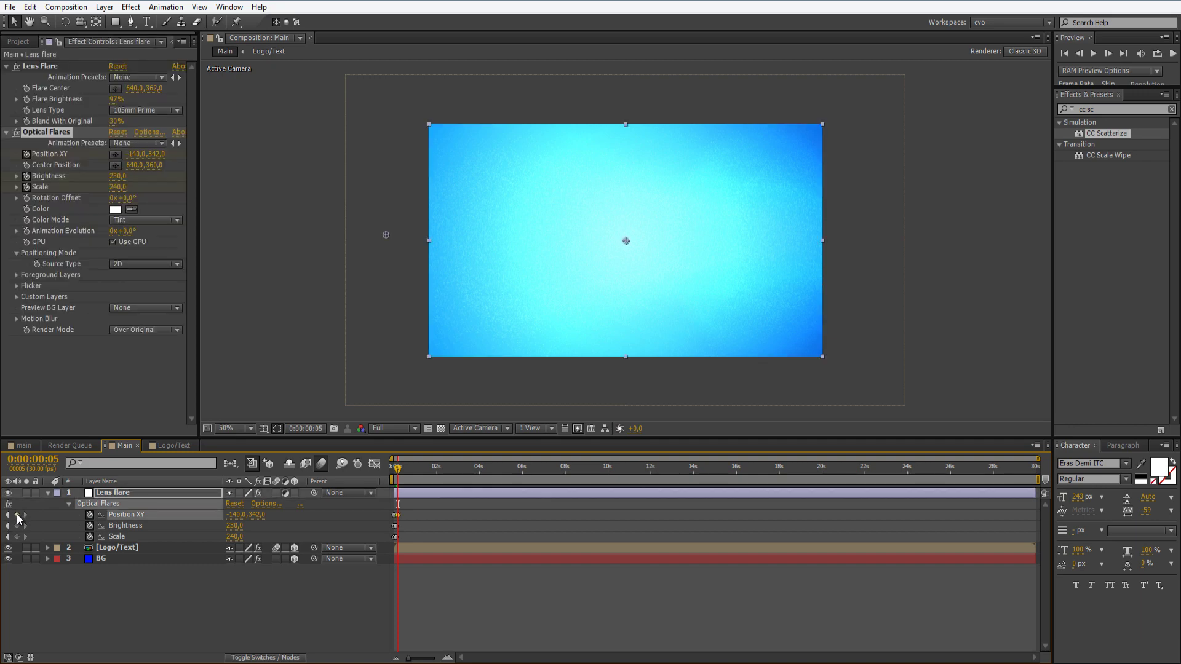
click(235, 525)
text(100)
key(Return)
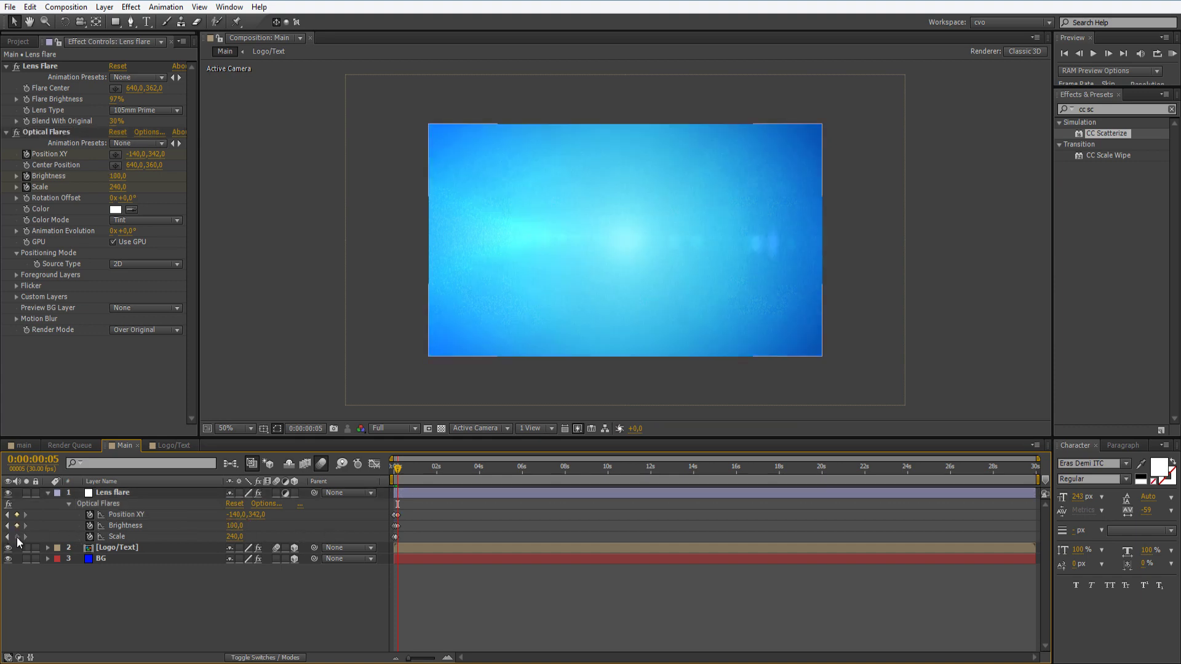
click(17, 538)
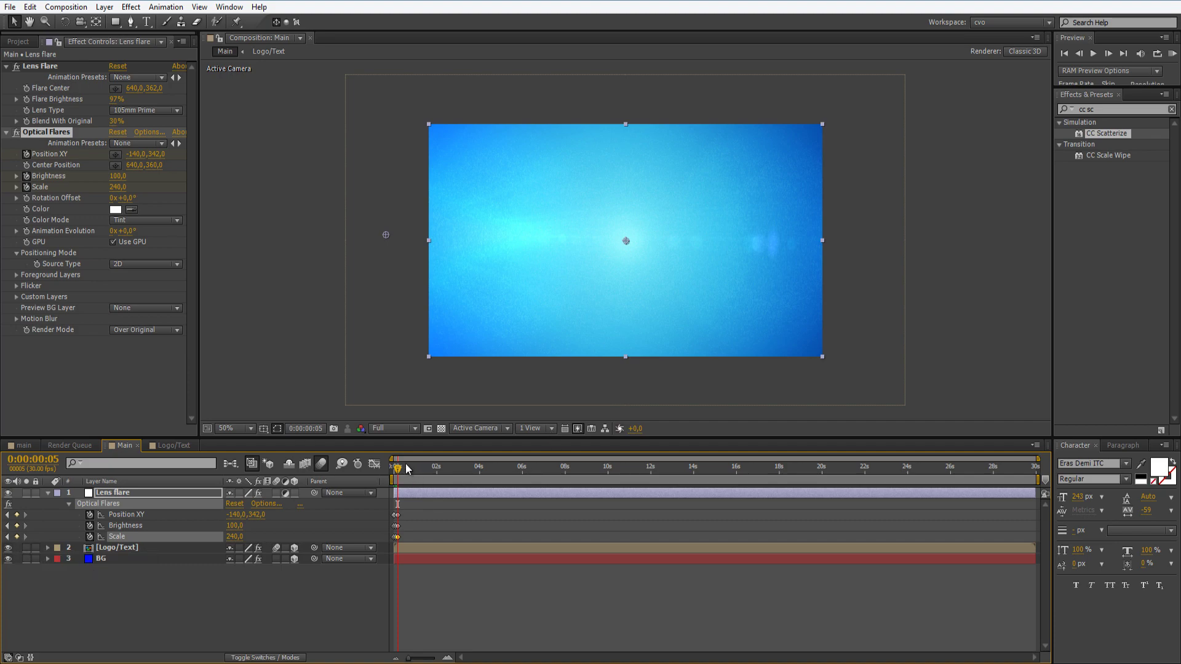
drag(401, 470, 443, 479)
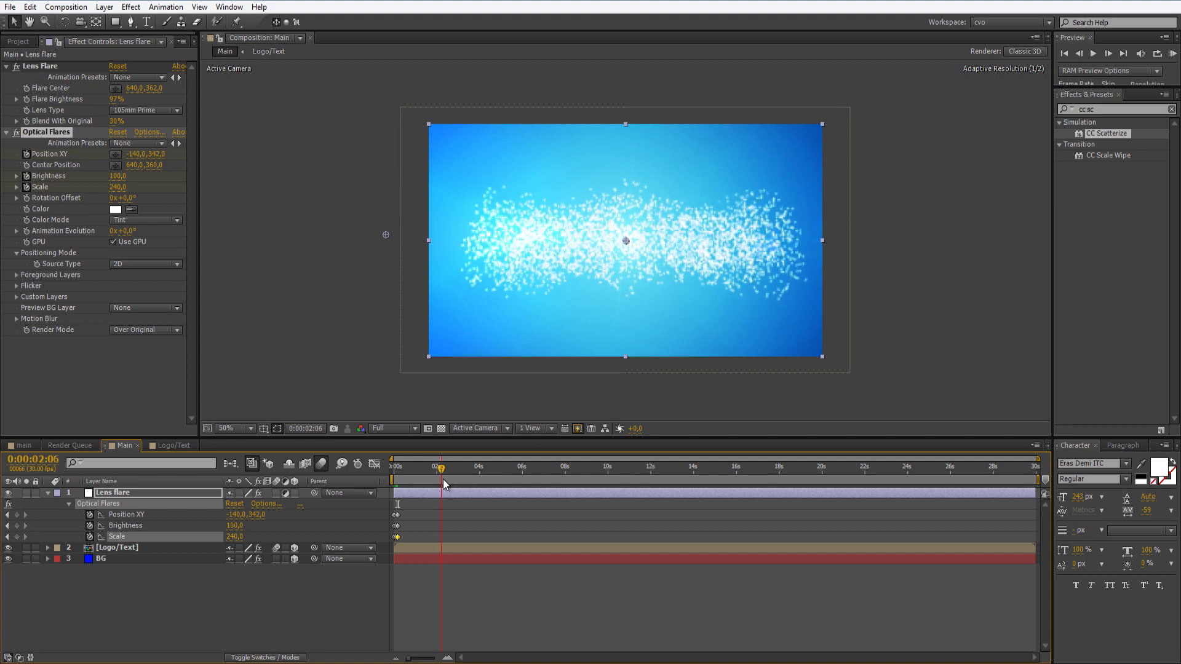
Step: Around 2 seconds, move the flare to 1362,356 and add Brightness and Scale keyframes
click(259, 515)
text(3)
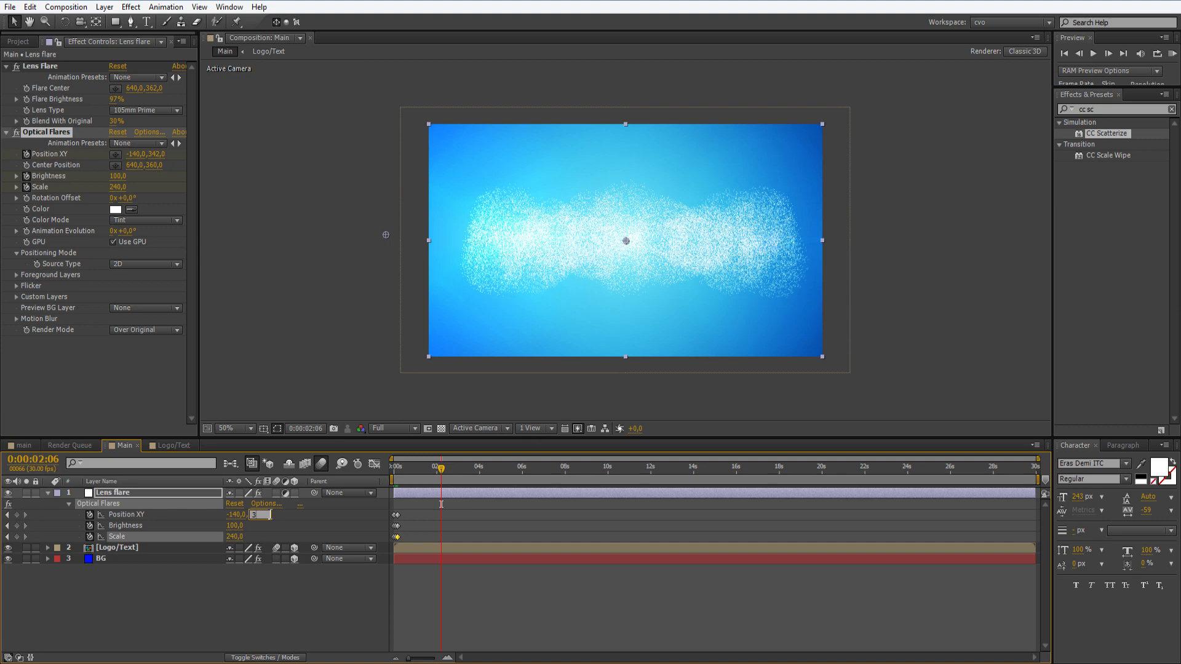
text(56)
click(326, 505)
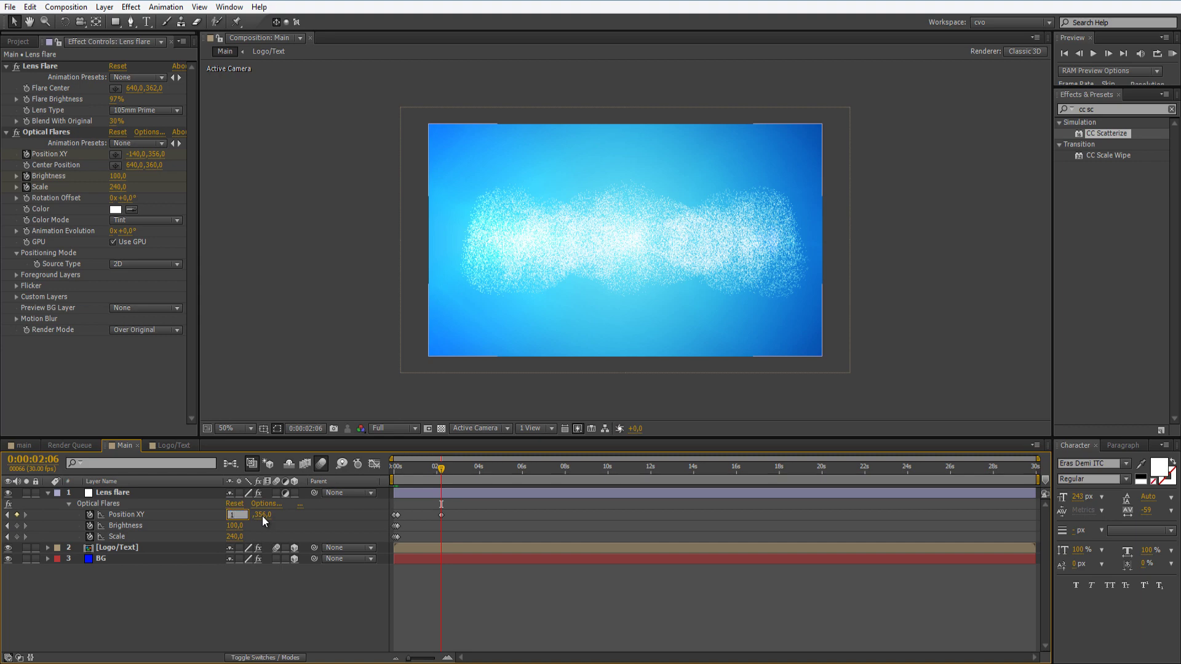
click(292, 521)
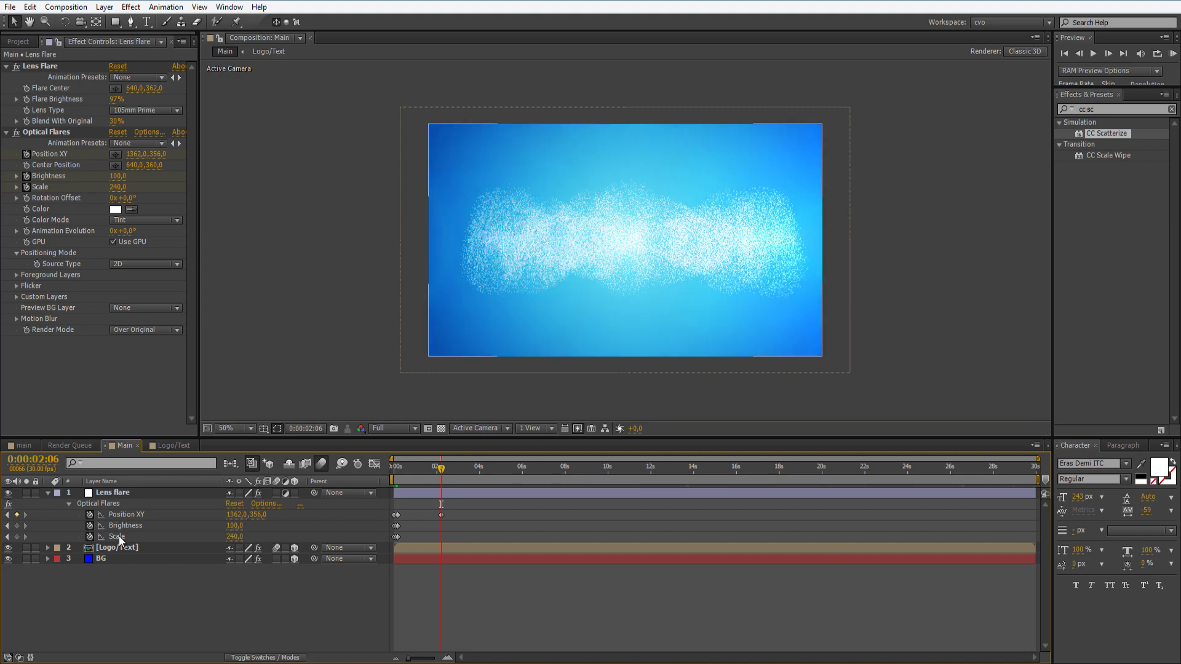
click(17, 526)
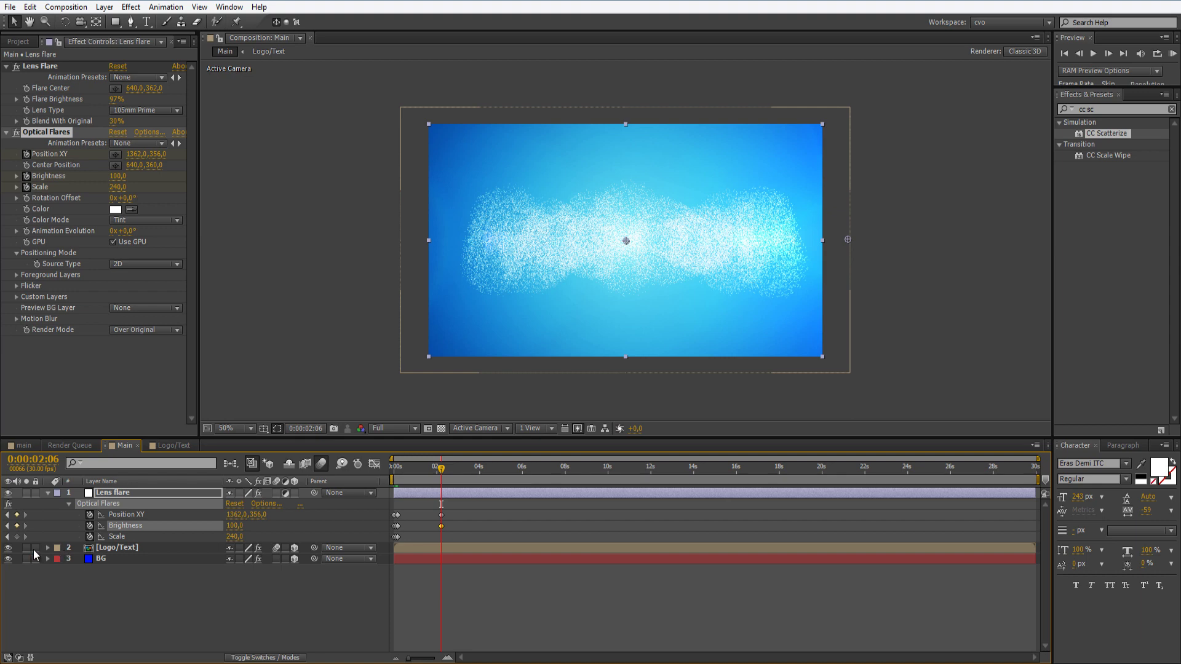
click(17, 537)
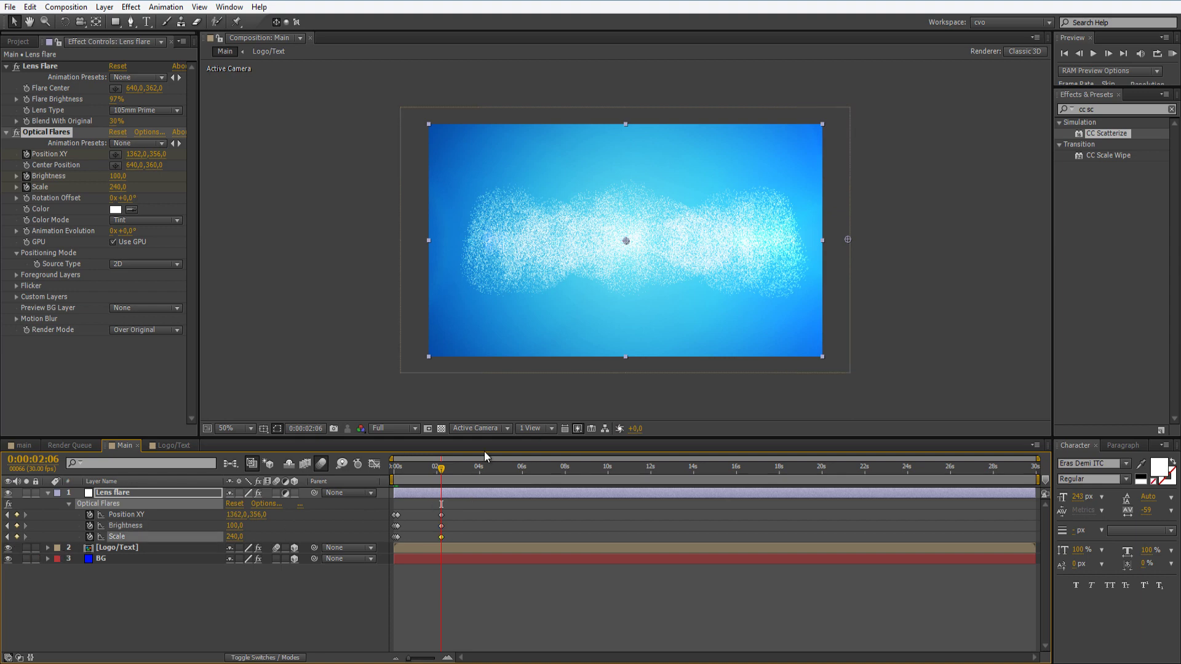
click(164, 517)
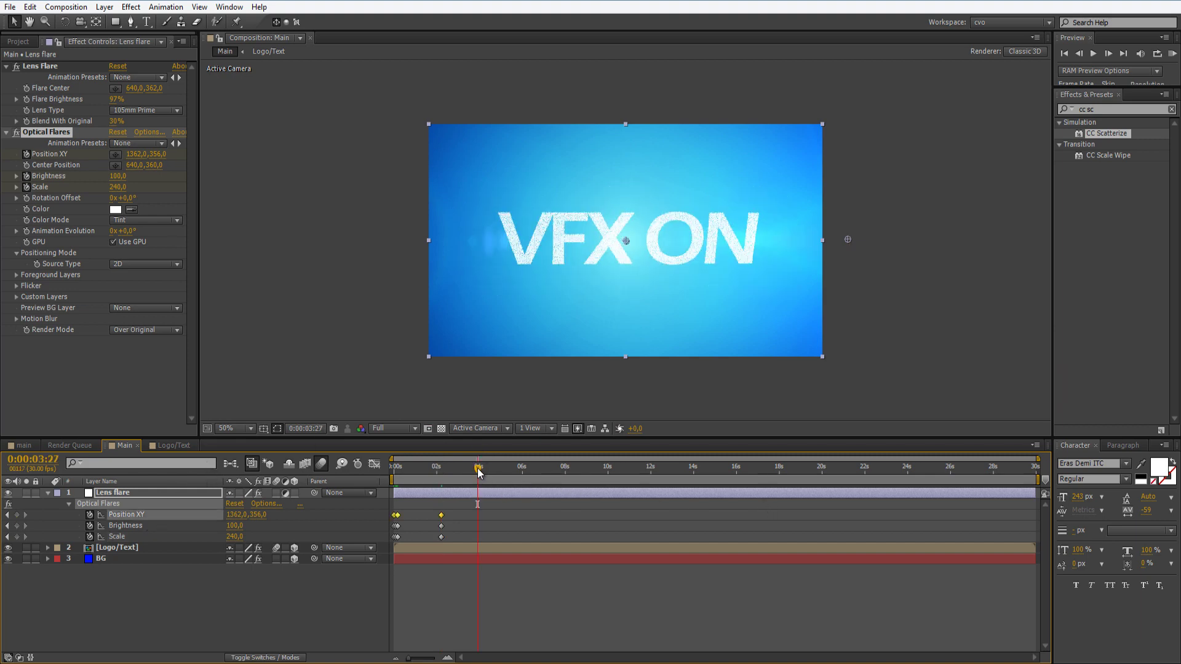
Step: At 0:00:04:14, set the flare's Brightness and Scale both to 0
drag(478, 471, 492, 475)
click(236, 526)
text(0)
key(Tab)
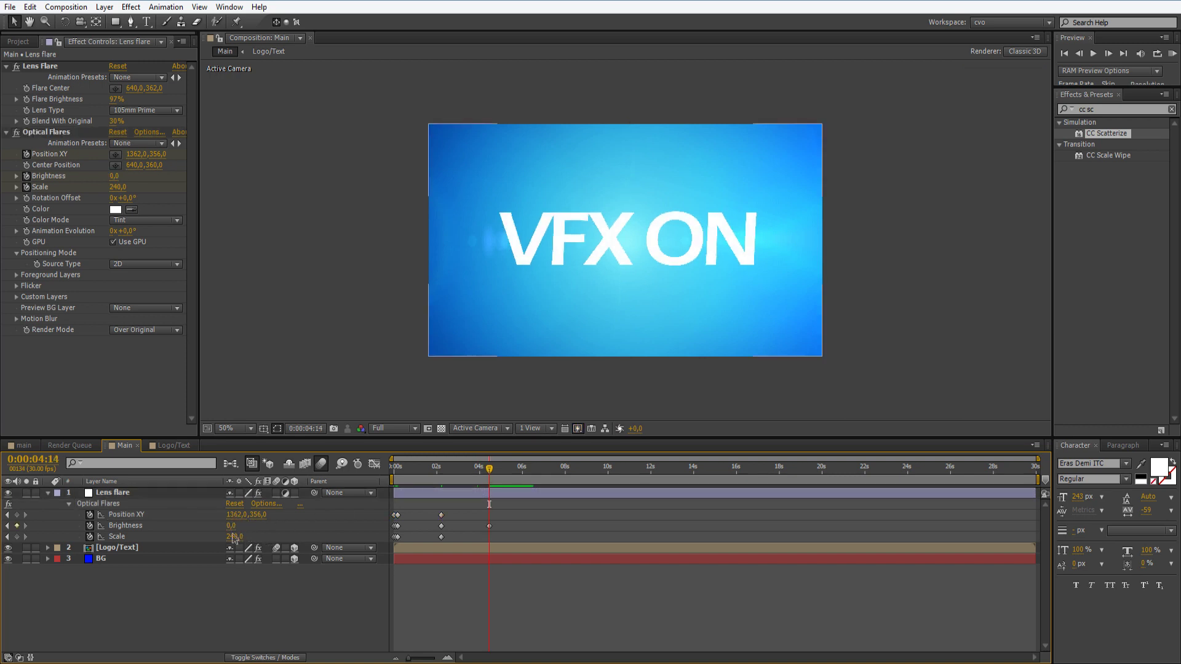
text(0)
key(Return)
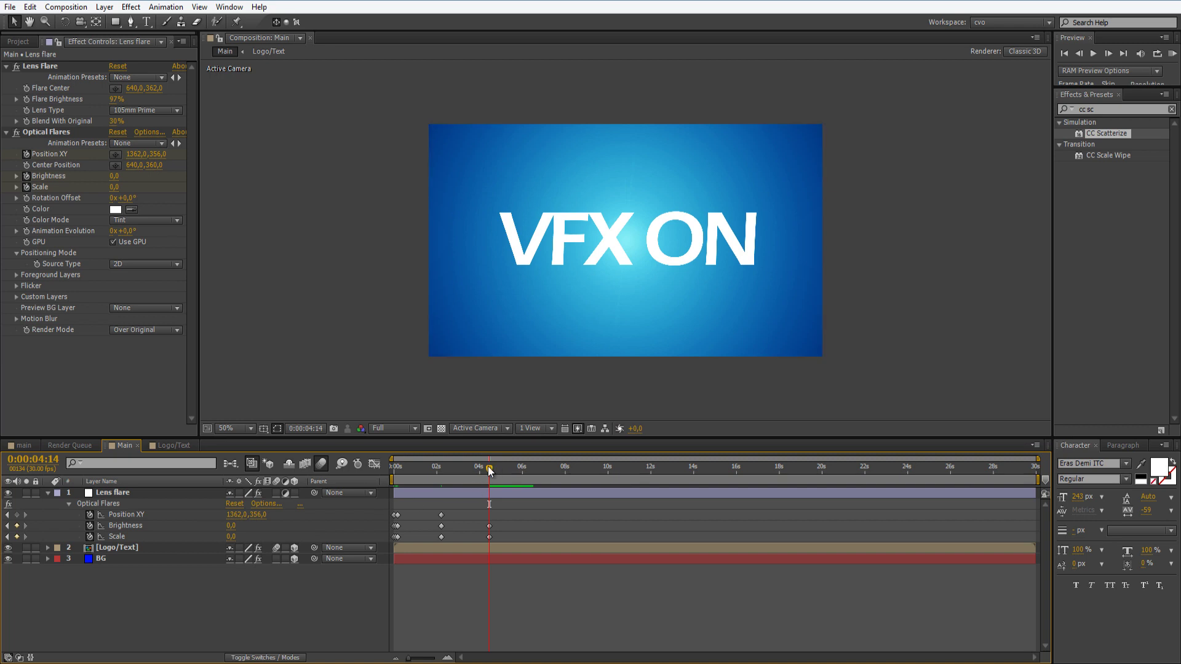
key(Home)
Step: Add a new 1280×720 solid coloured 000000, Black Solid 4, above Lens flare
right_click(226, 589)
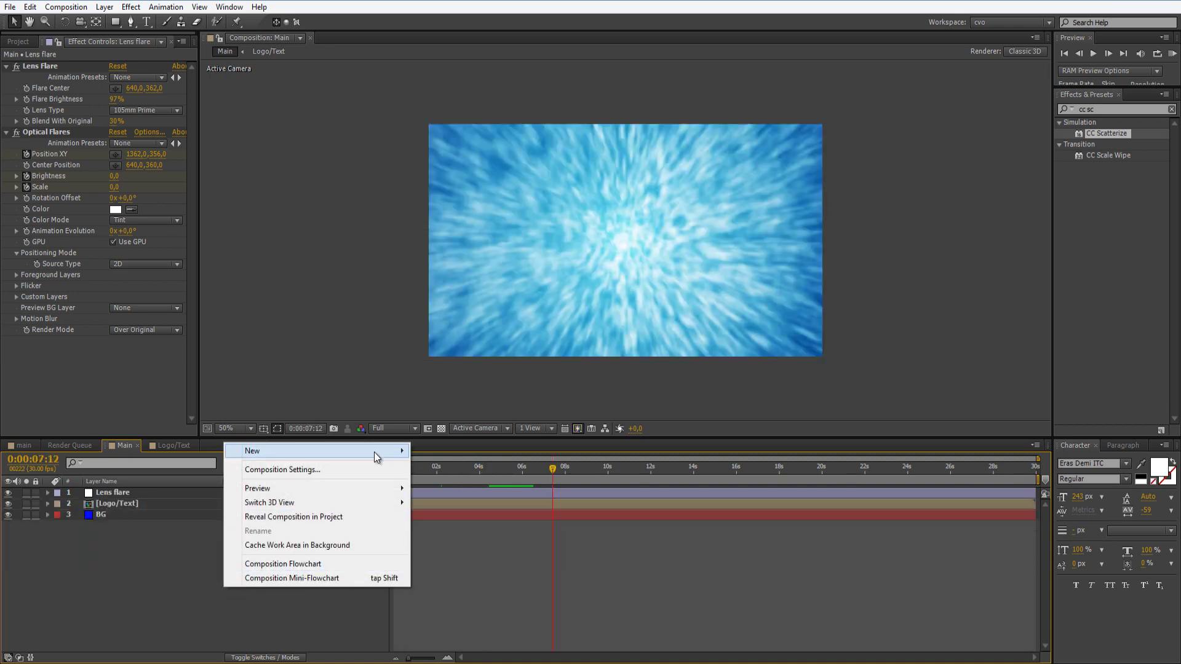
mouse_move(374, 452)
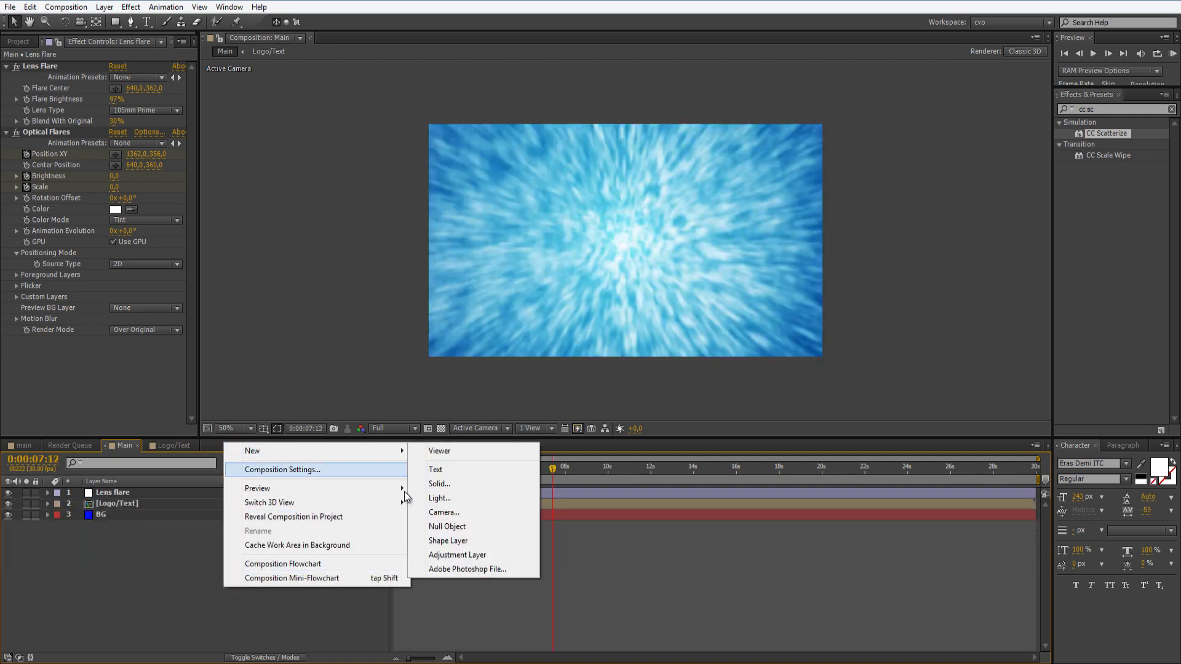
click(445, 486)
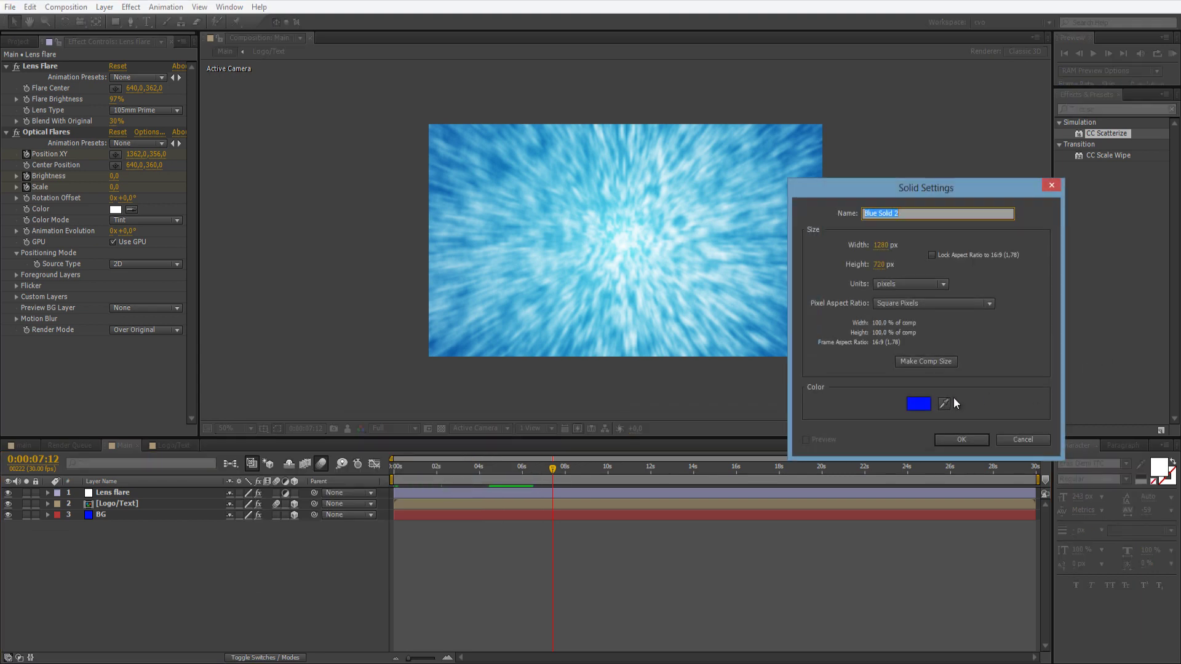
click(918, 404)
drag(892, 361, 841, 382)
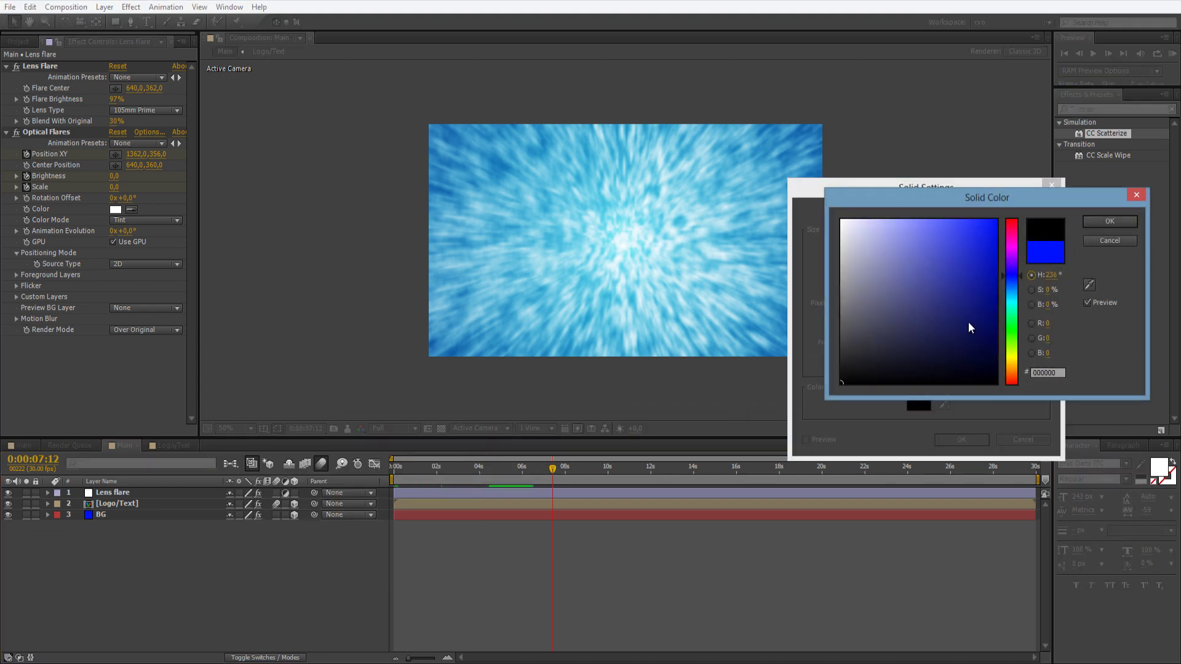
click(1117, 223)
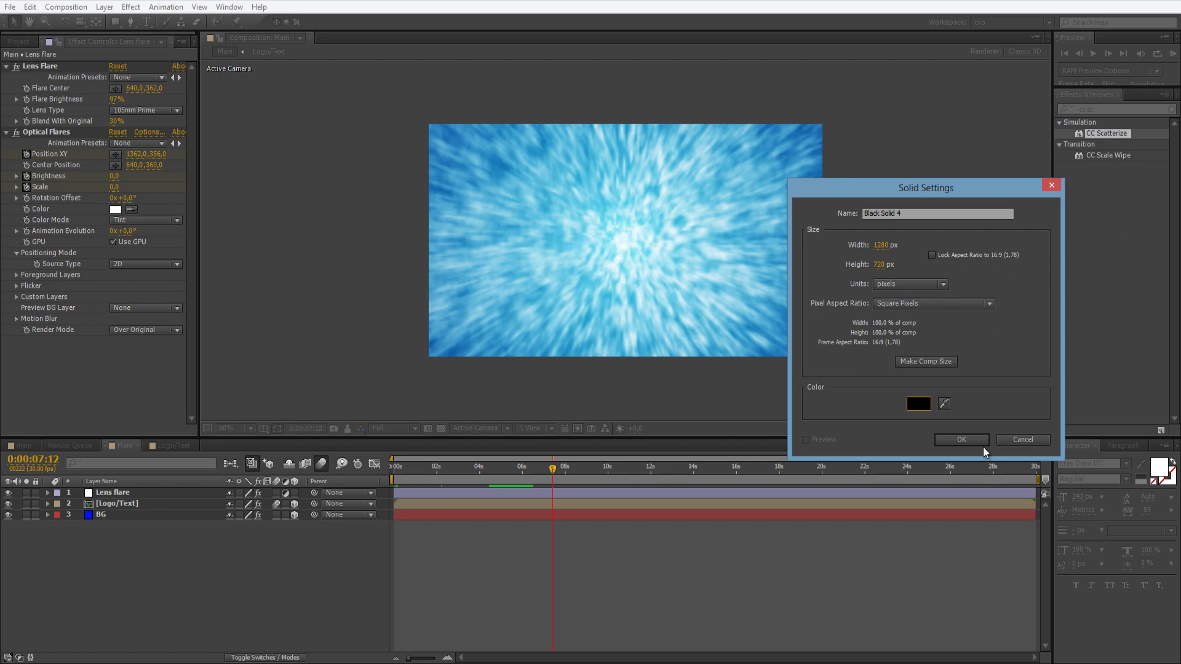
click(981, 444)
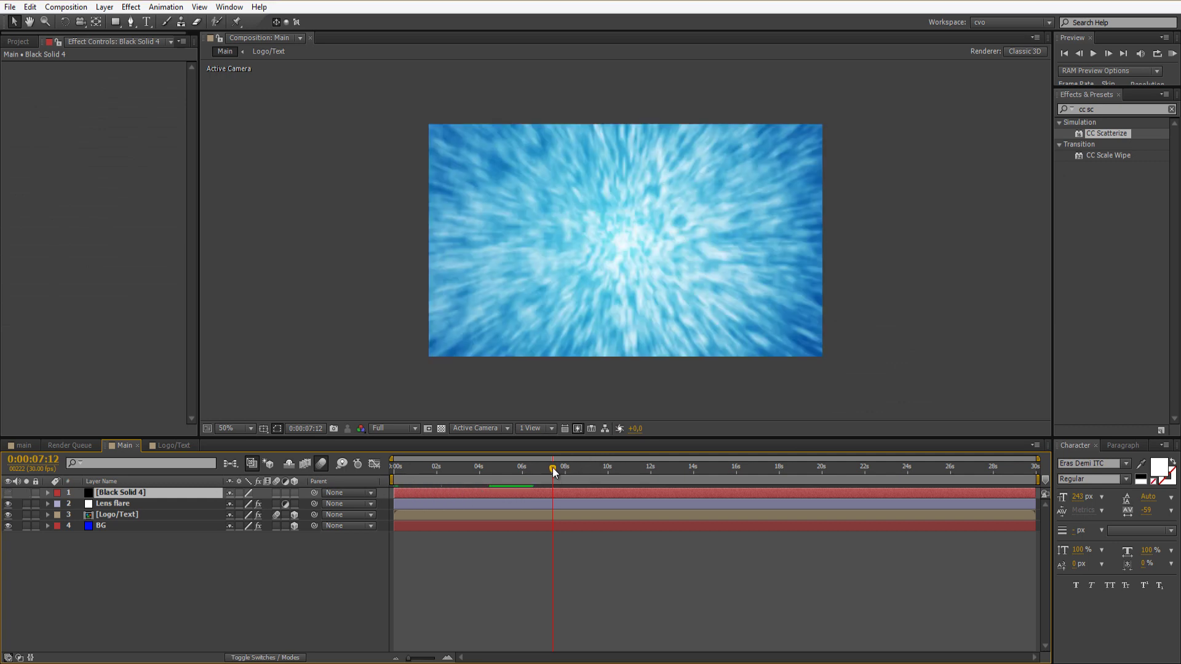
Step: Trim Black Solid 4 to start at 0:00:07:16, move the work area start later, and make it visible
drag(553, 471, 555, 472)
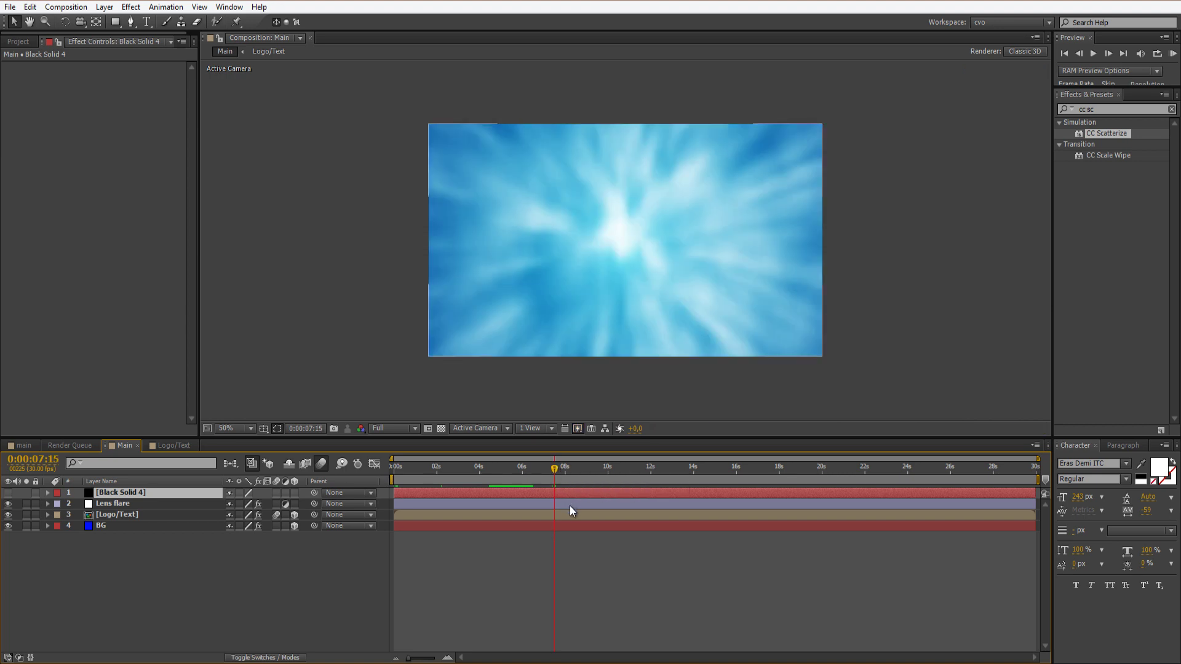
key(Page_Down)
key(Page_Up)
key(Page_Down)
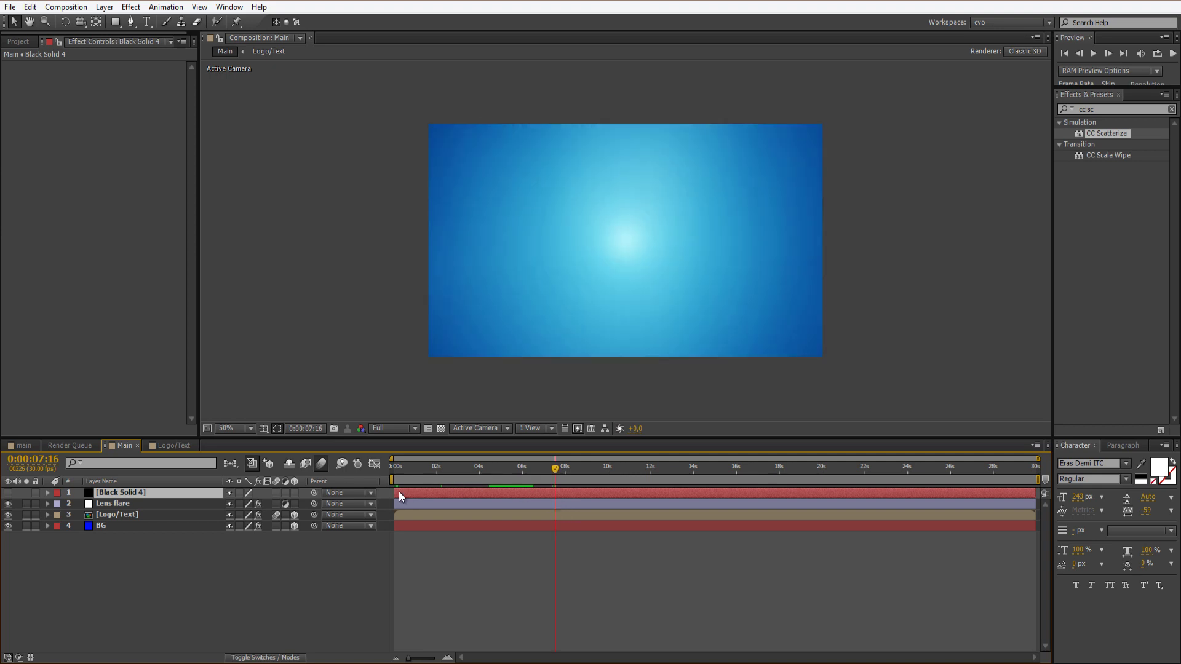
drag(394, 493, 555, 493)
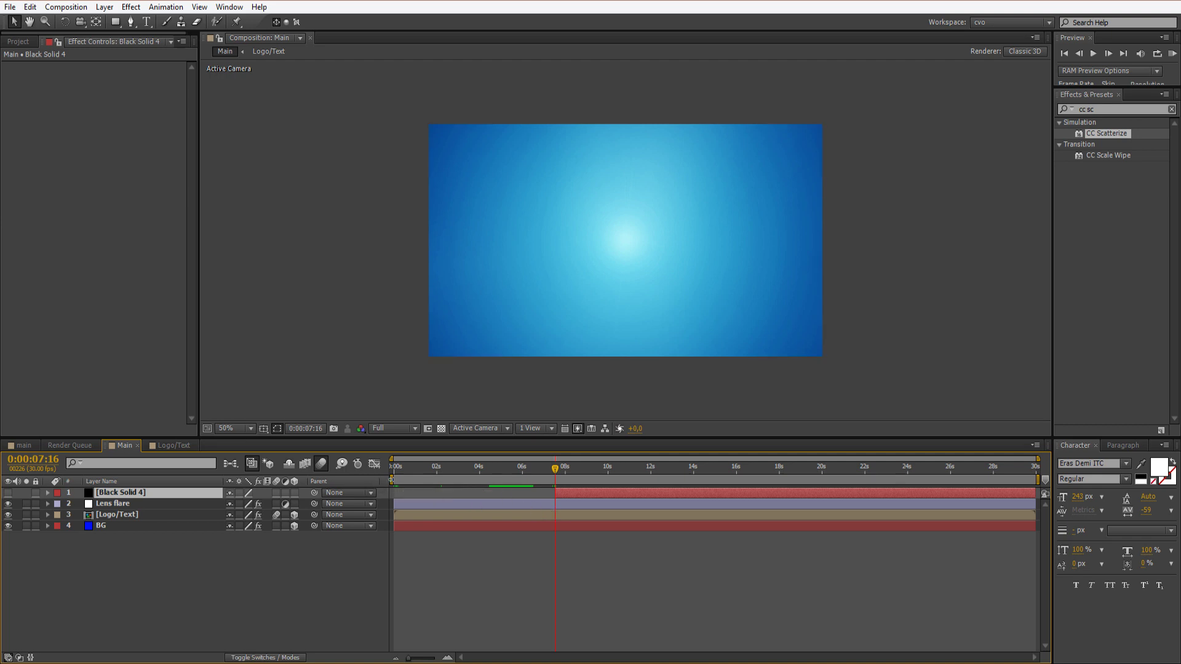
drag(392, 480, 539, 480)
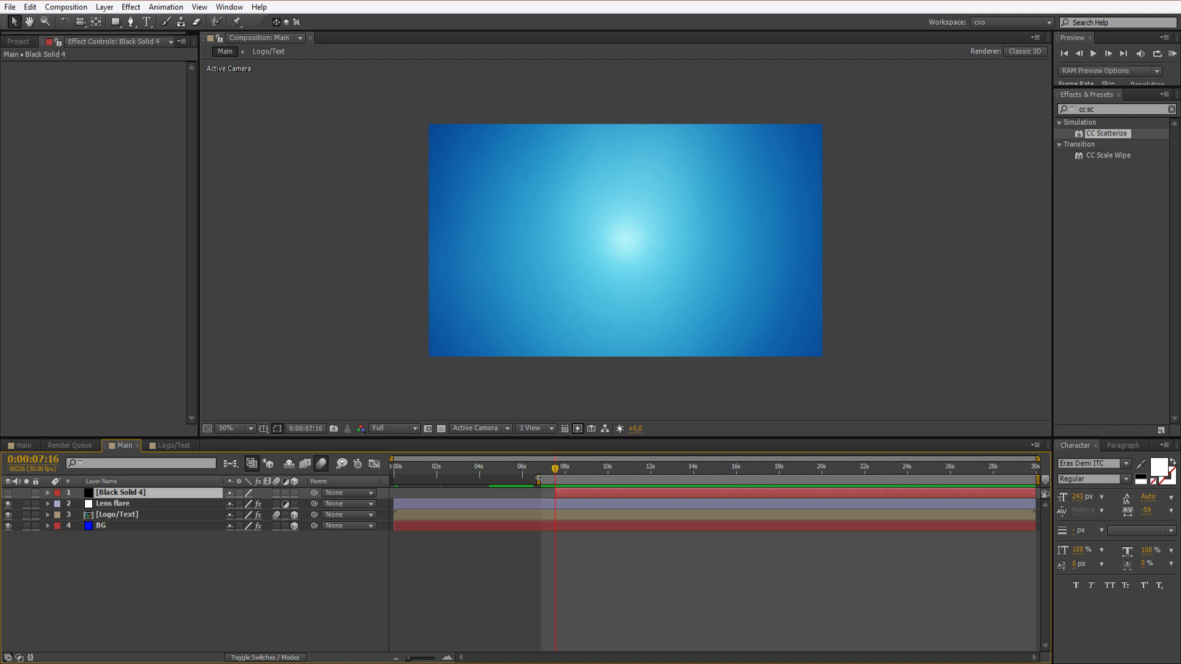
click(8, 494)
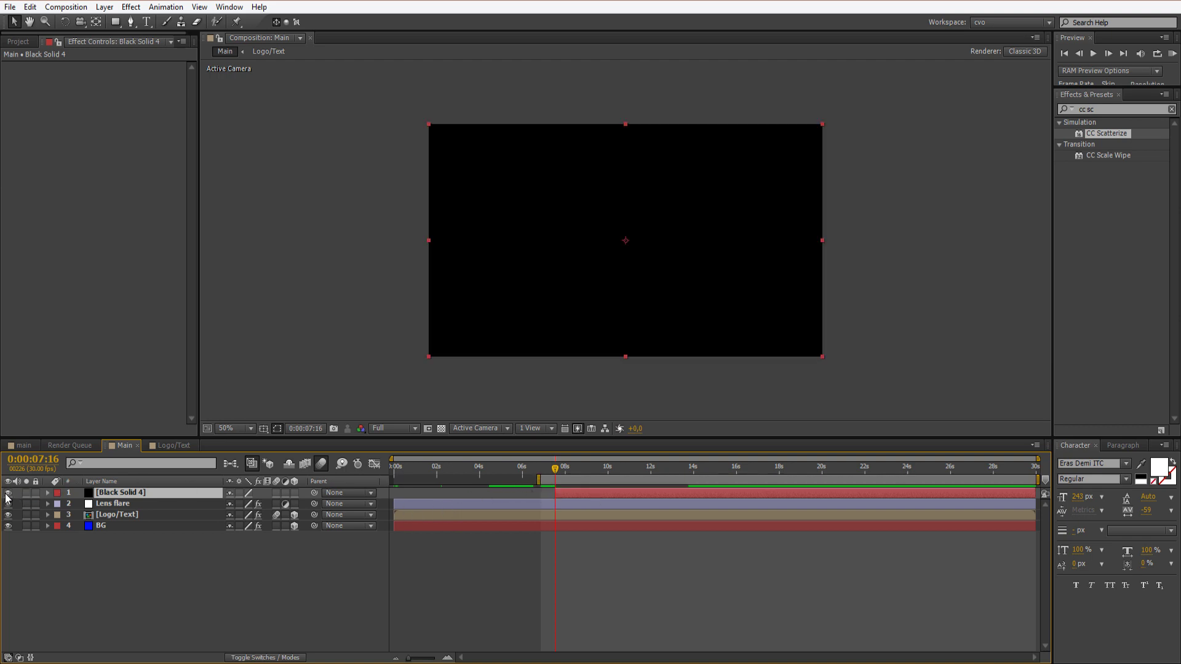
Step: Preview the ending from about 4 seconds and scrub the text reveal near 5 seconds
key(space)
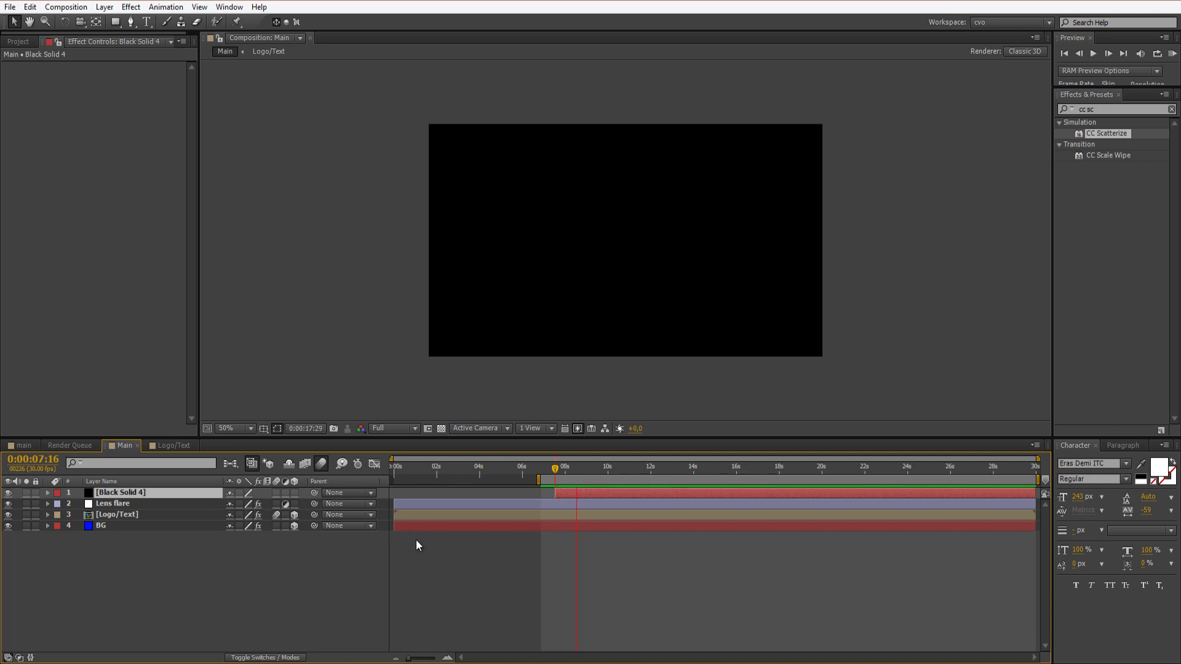
key(space)
key(space)
key(space)
drag(537, 480, 483, 480)
key(space)
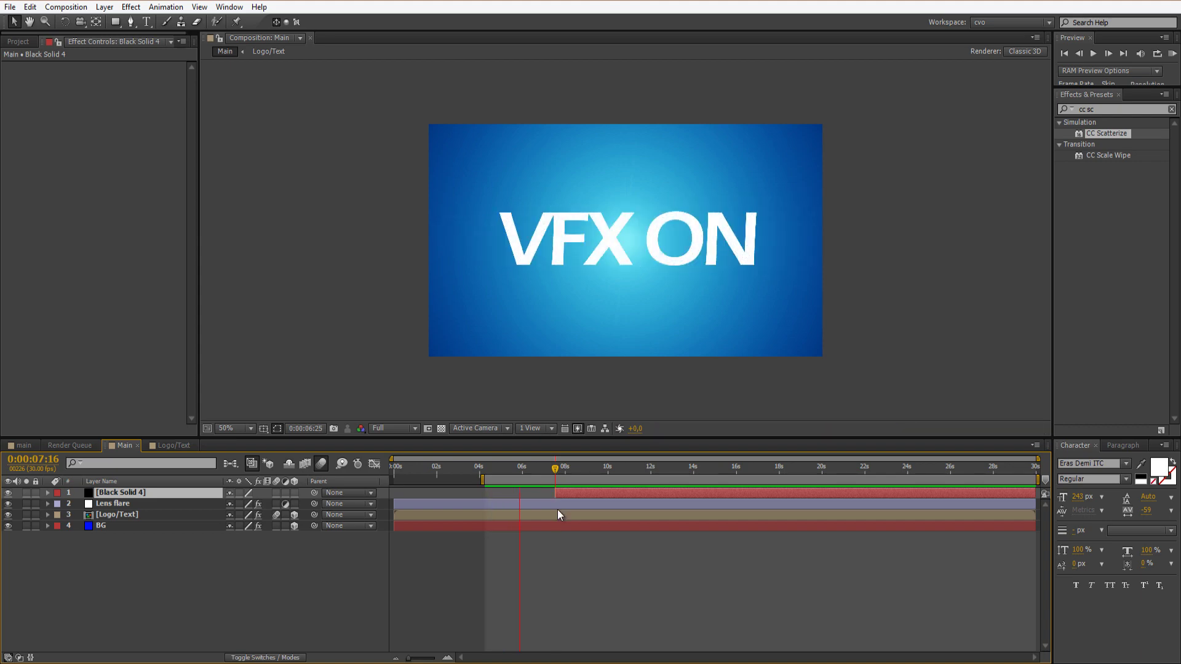
key(space)
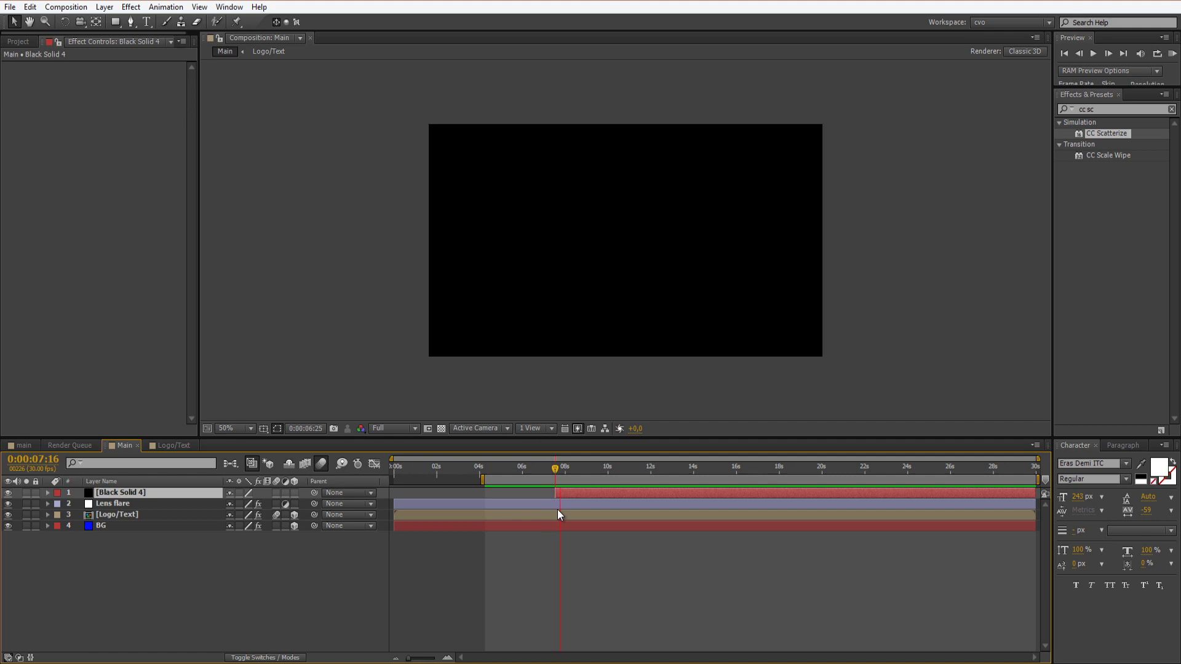
click(507, 467)
drag(489, 467, 527, 479)
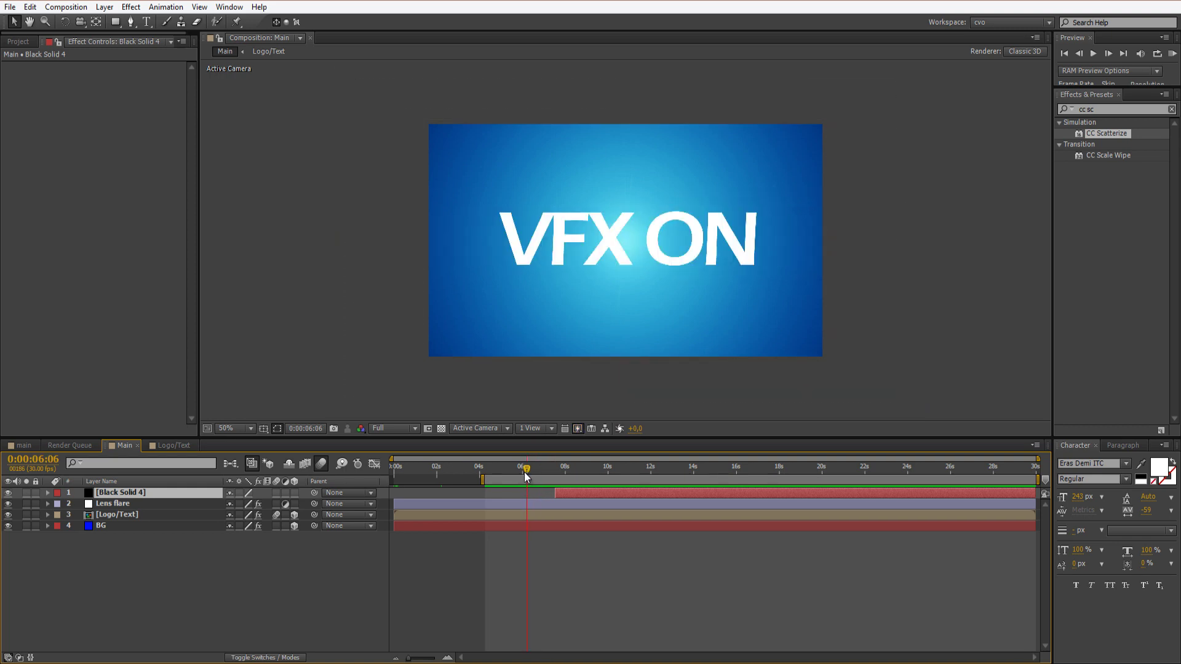
Step: Show the Logo/Text layer's keyframed CC Scatterize, Position and Opacity properties, viewed at 0:00:06:23
click(135, 509)
click(117, 516)
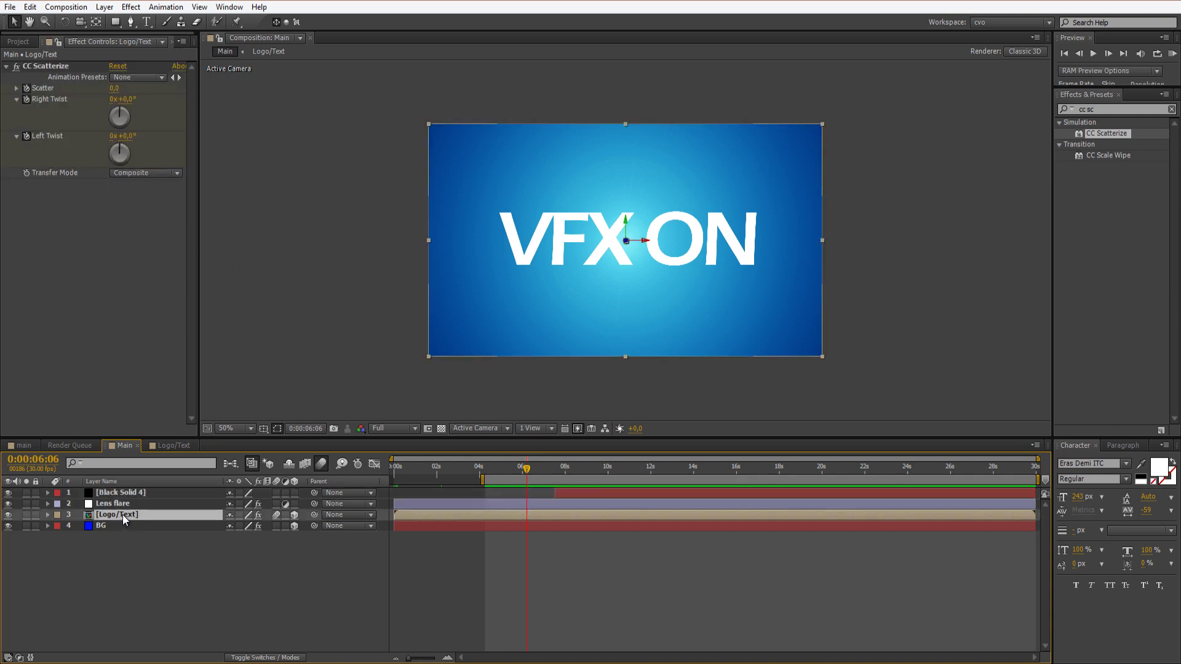
key(u)
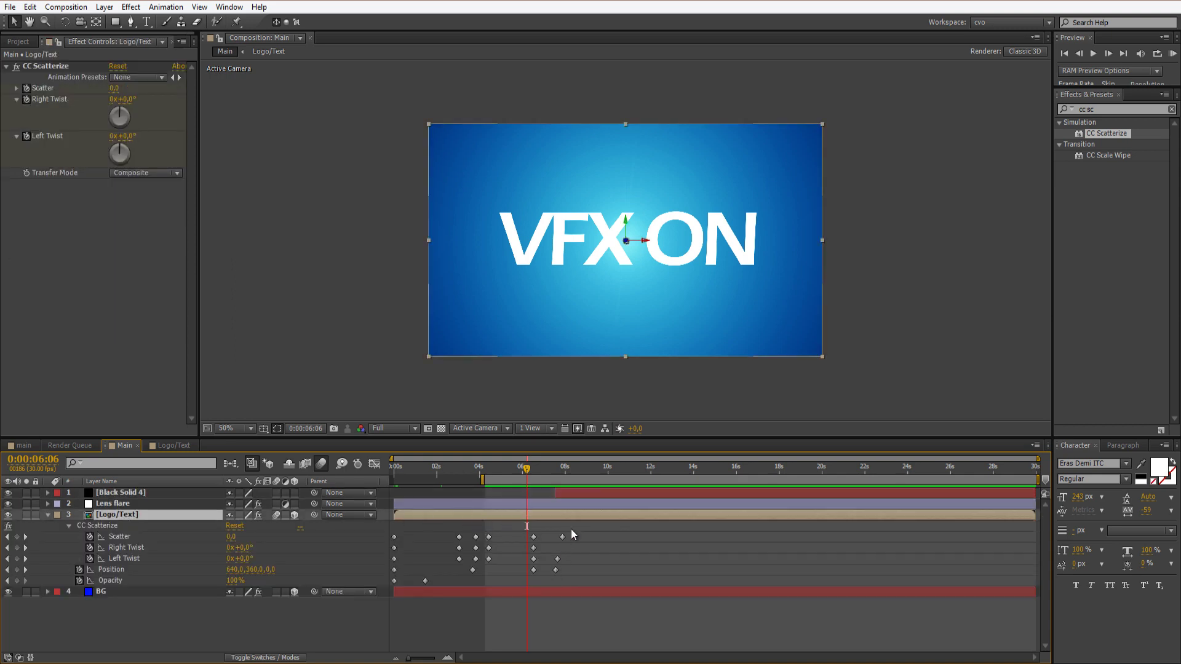
click(538, 472)
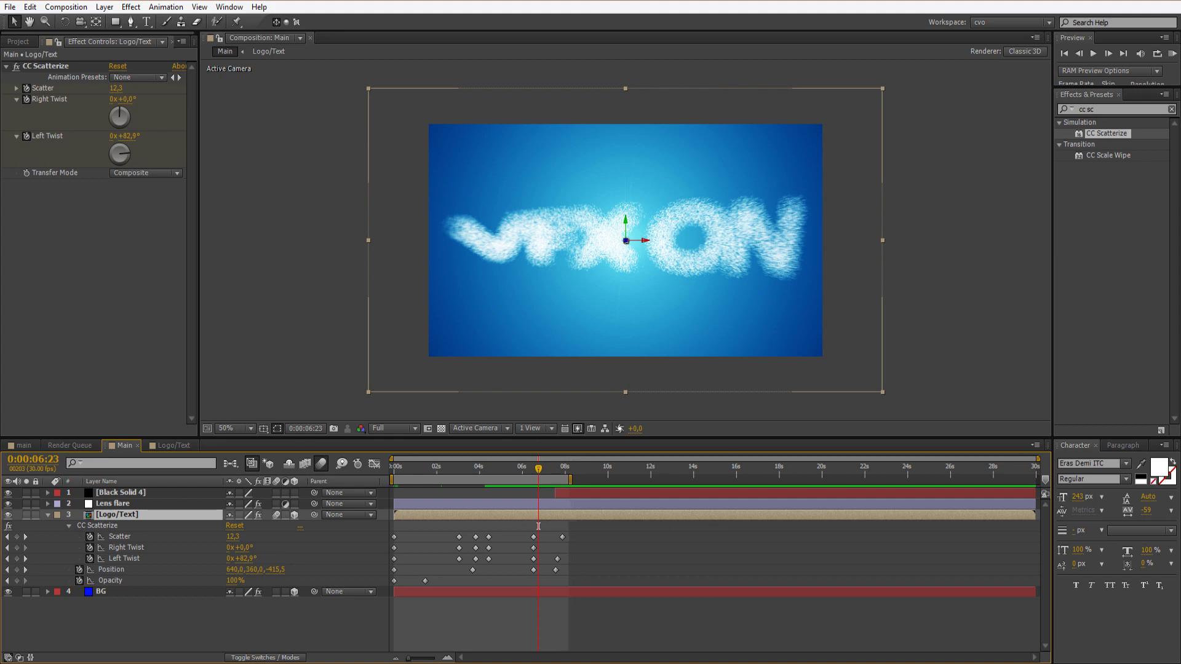
key(Tab)
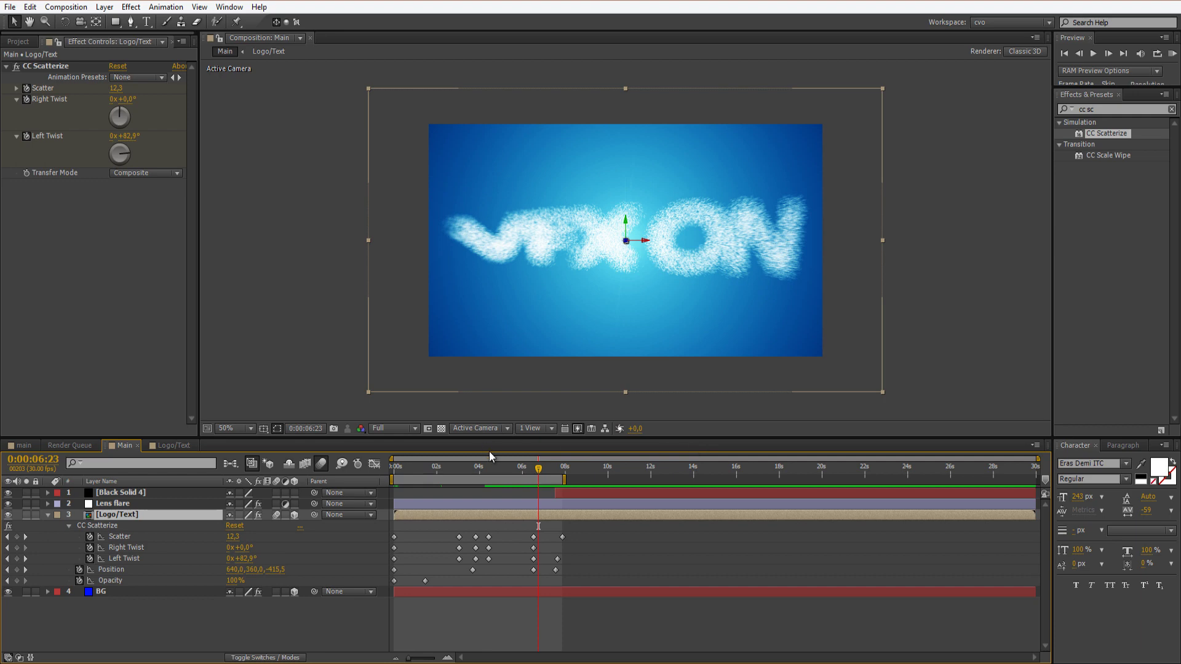